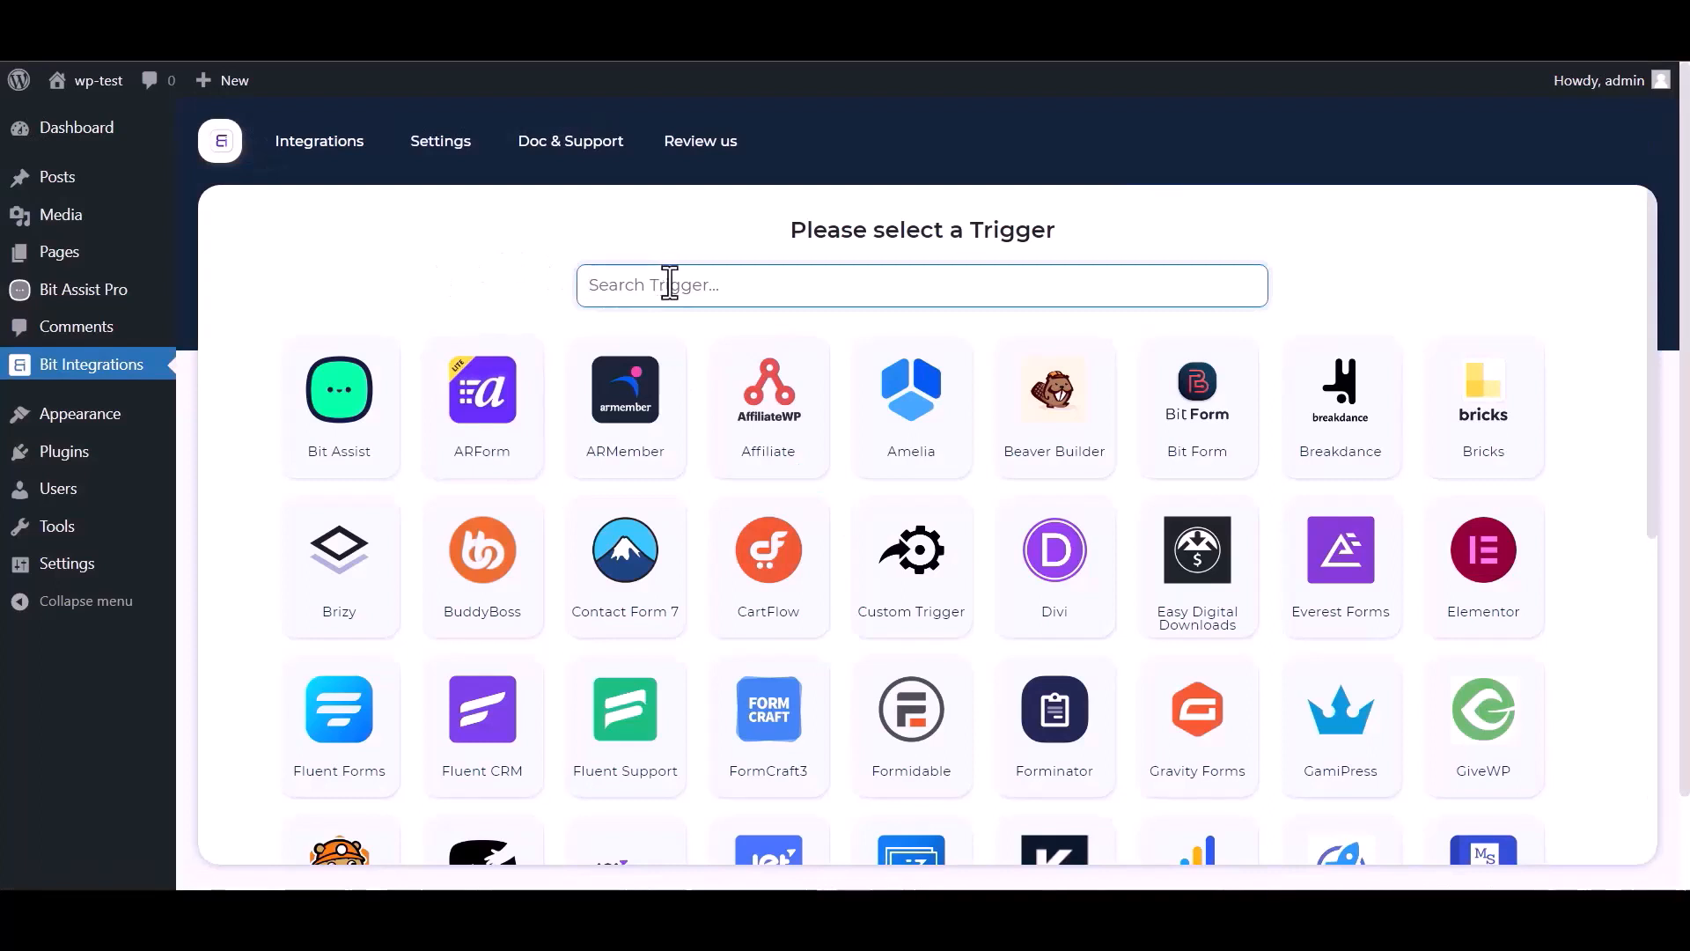
- Pick Bit Assist as the trigger, copy its webhook URL and start fetching test data
type("bit")
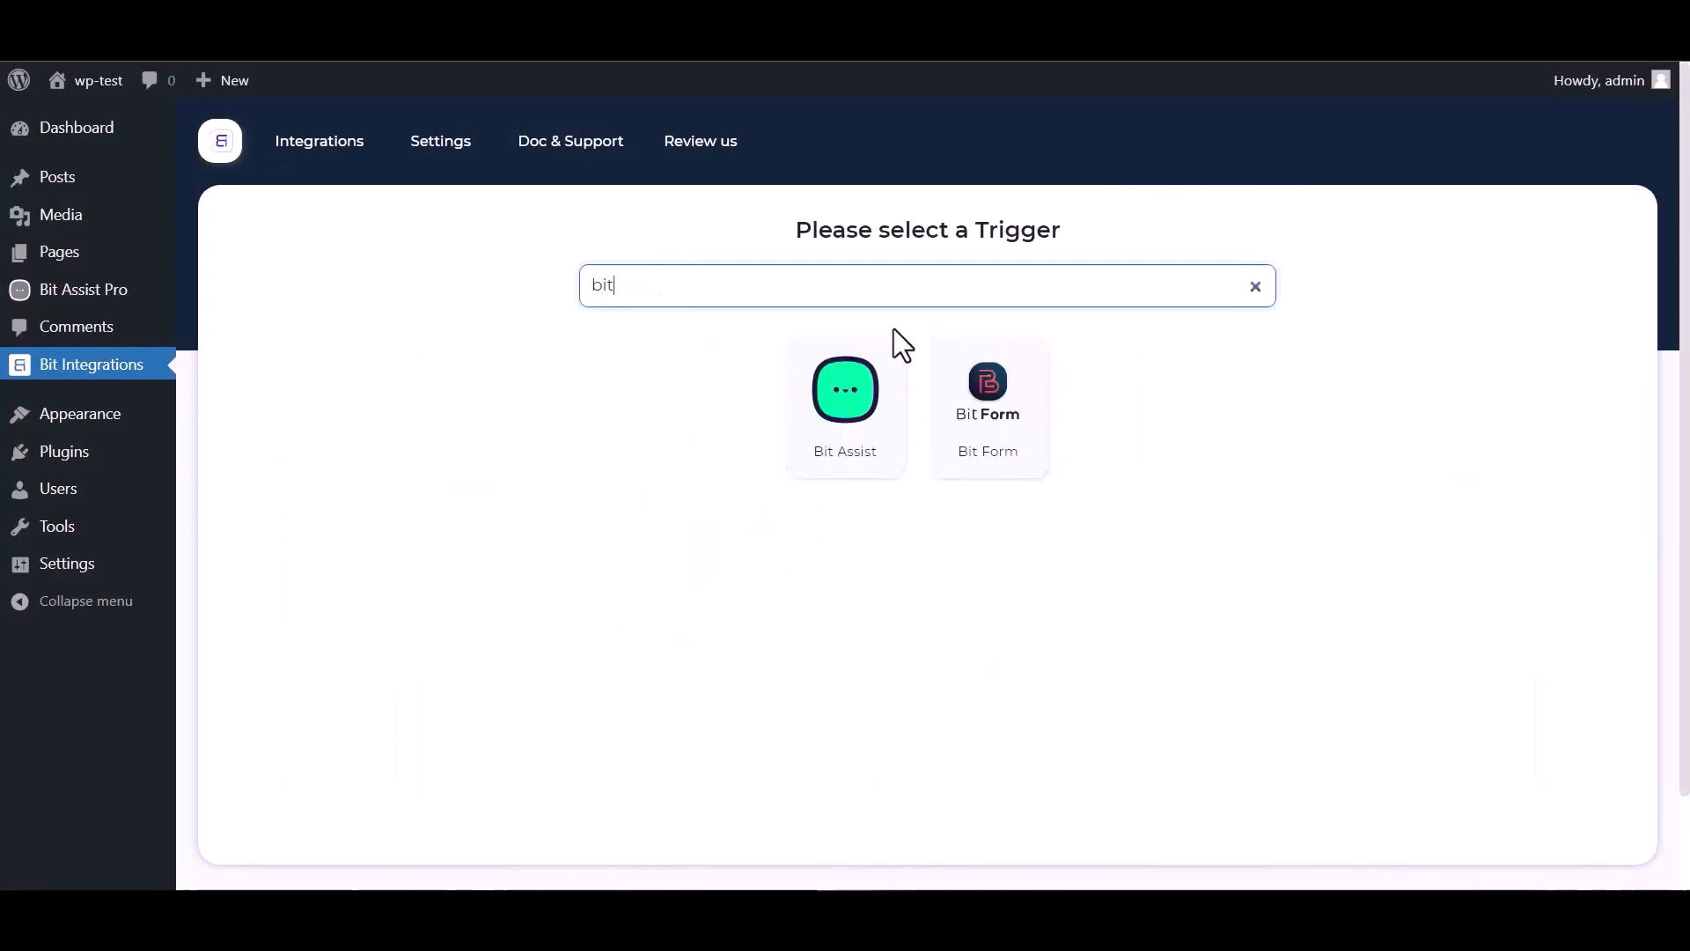
left_click(820, 436)
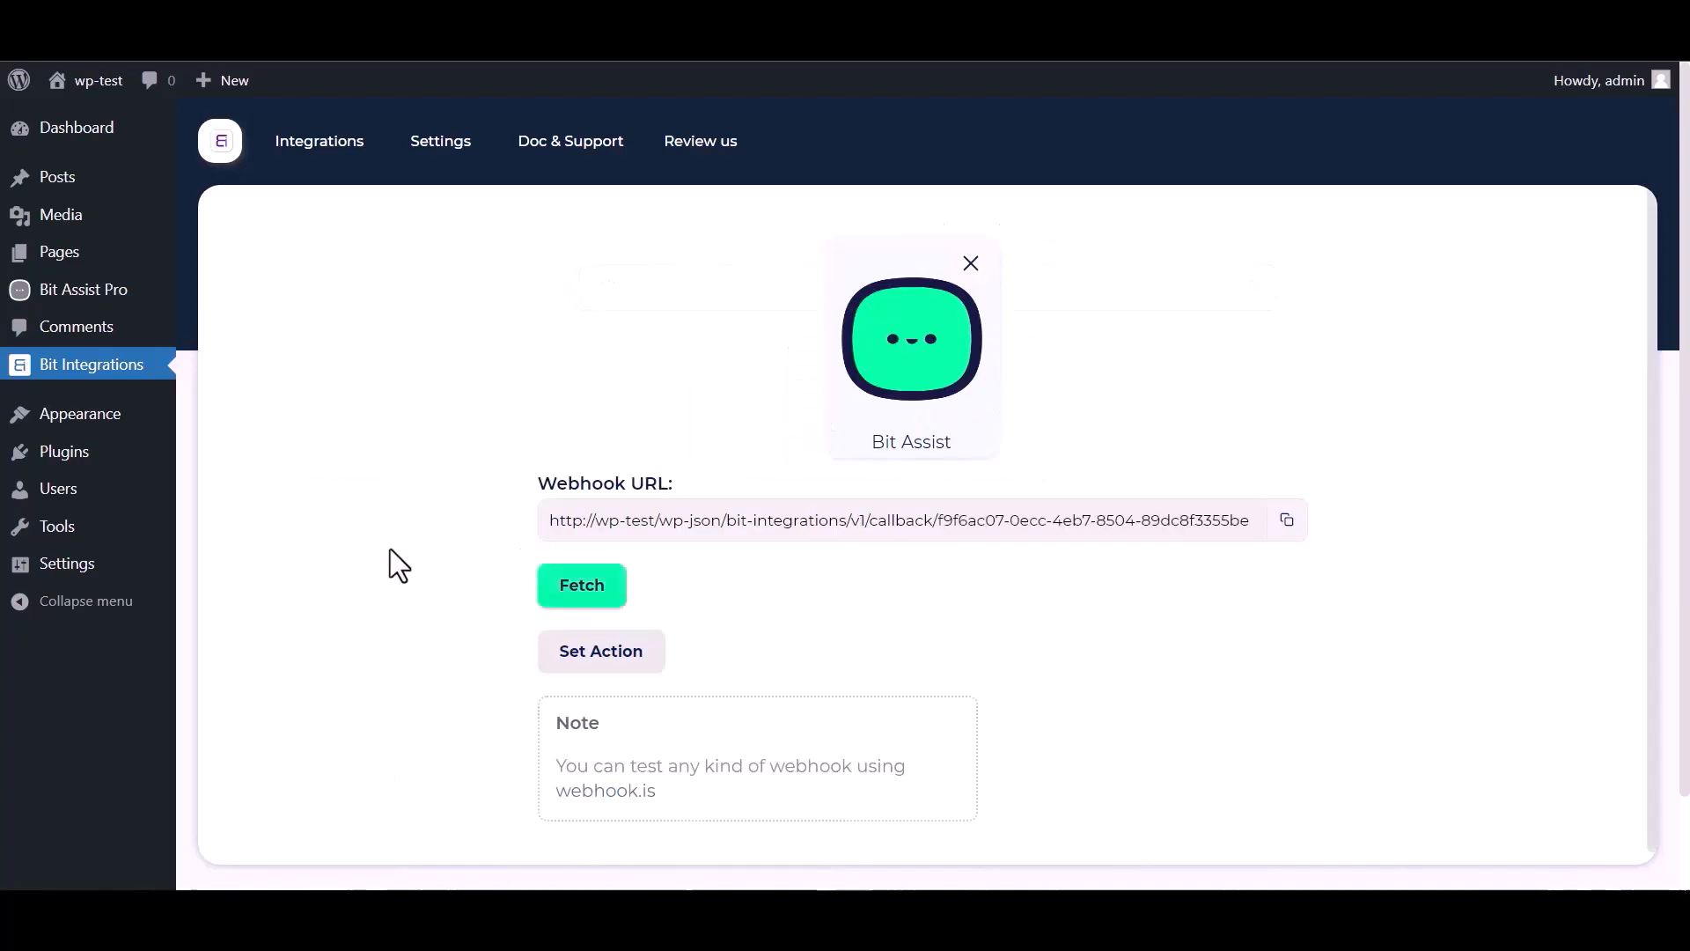
left_click(1285, 521)
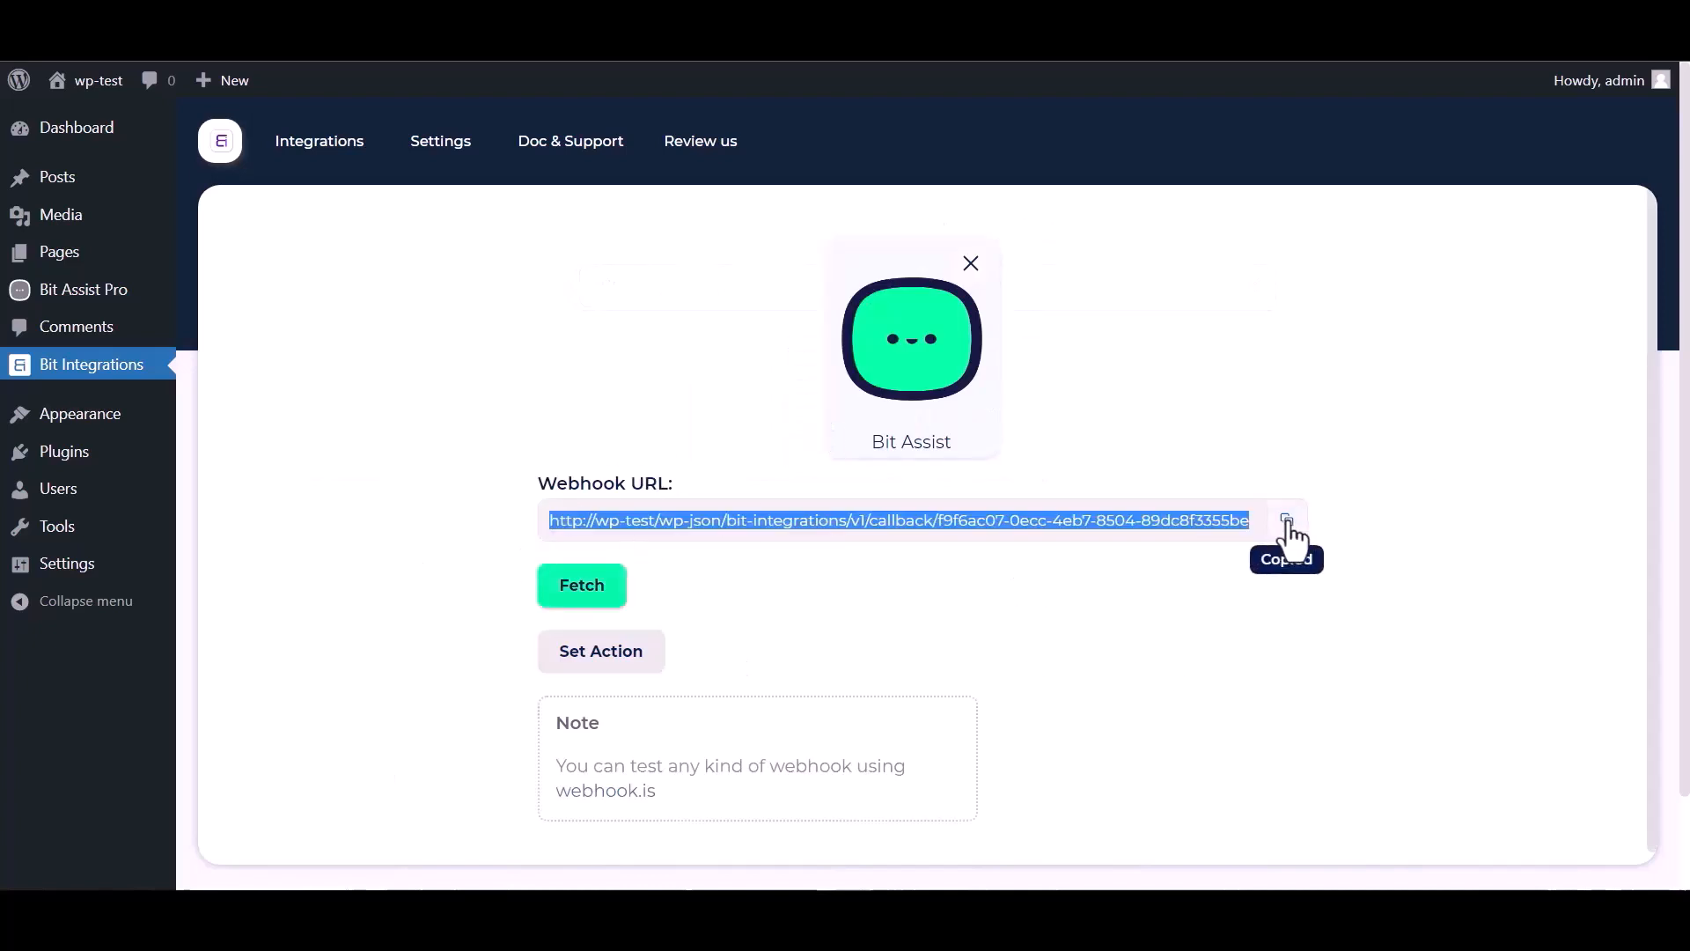
left_click(583, 606)
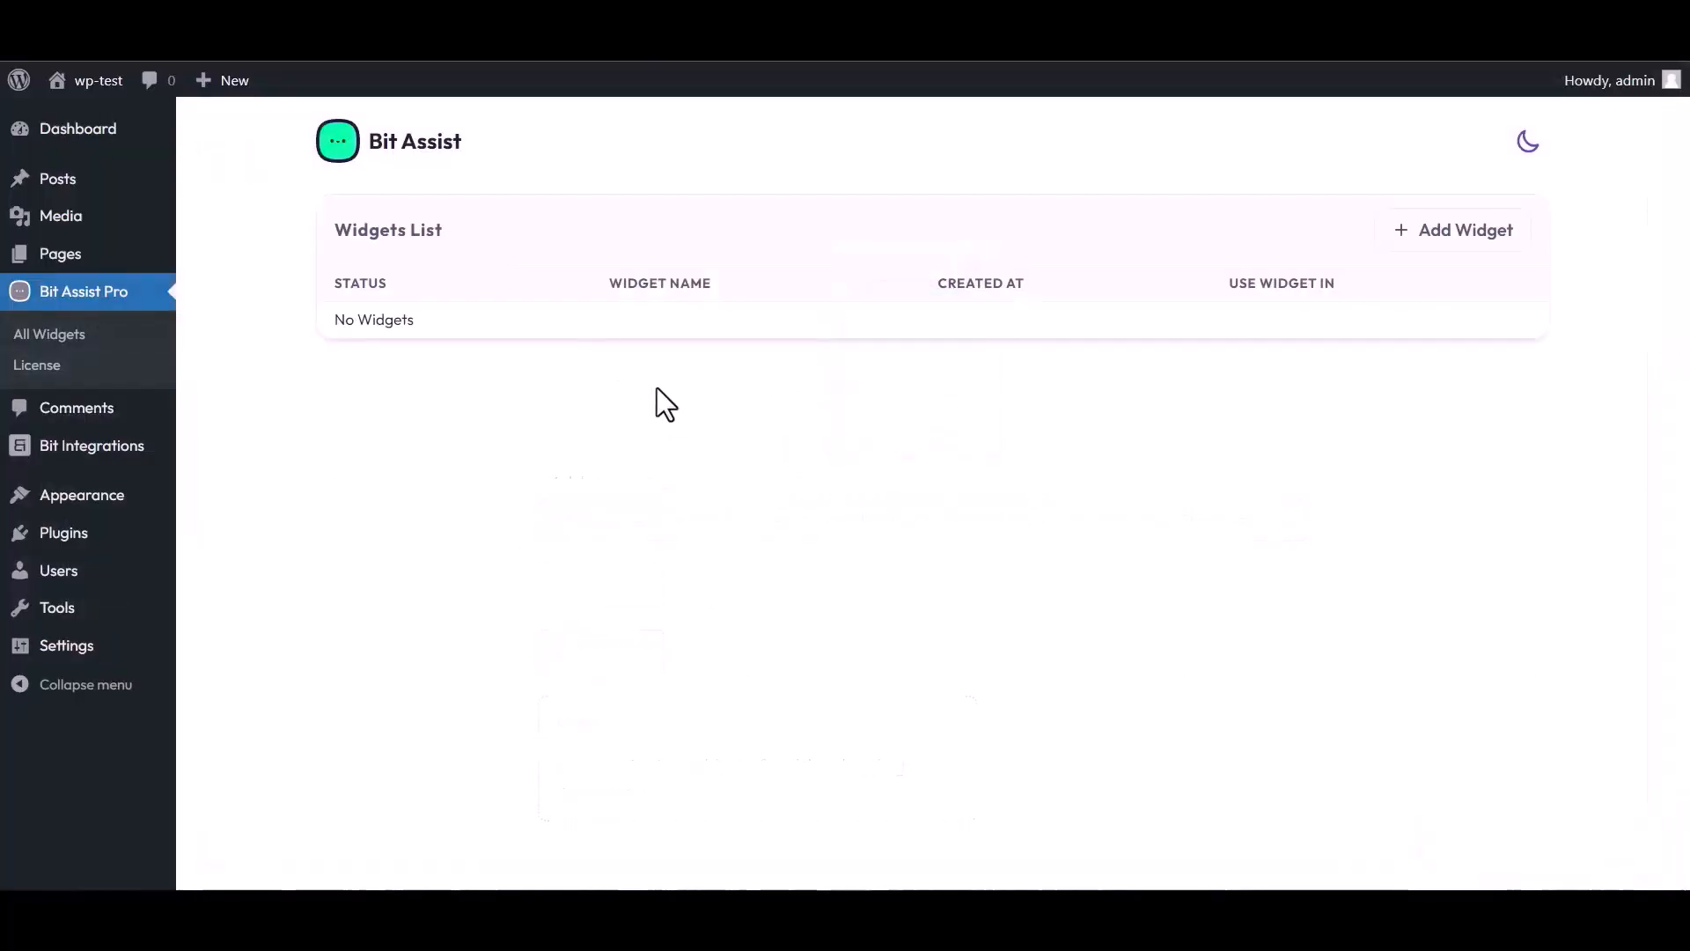
- Create a Bit Assist widget named 'Bit Integrations' and open it for editing
left_click(1459, 236)
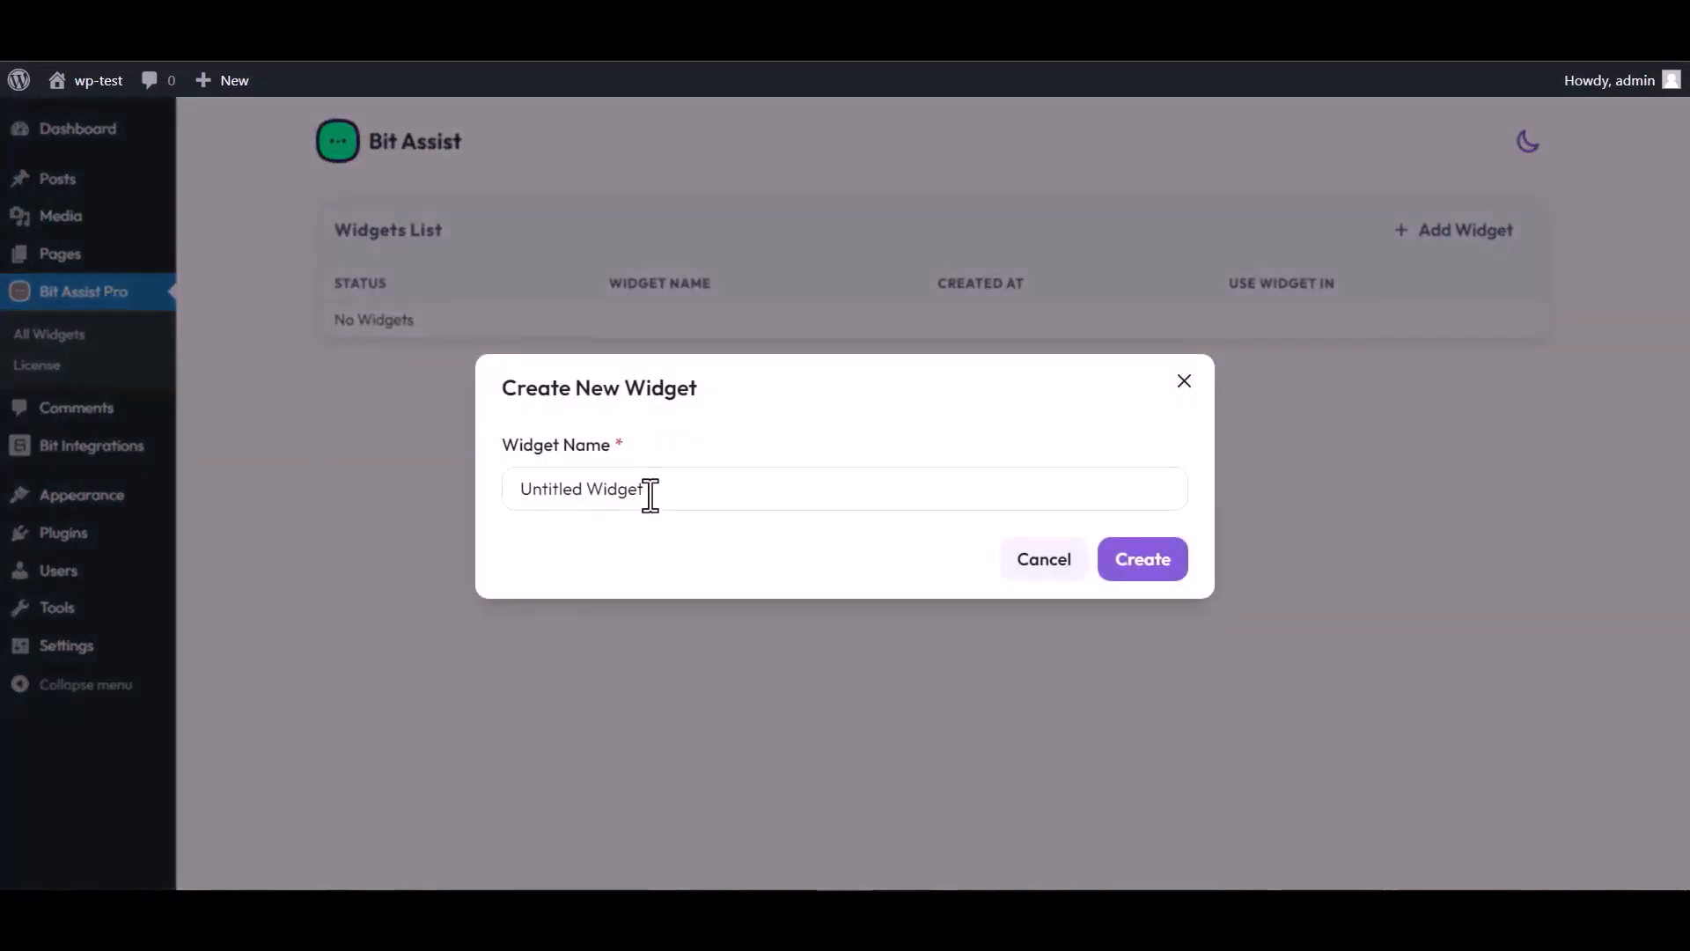
triple_click(655, 489)
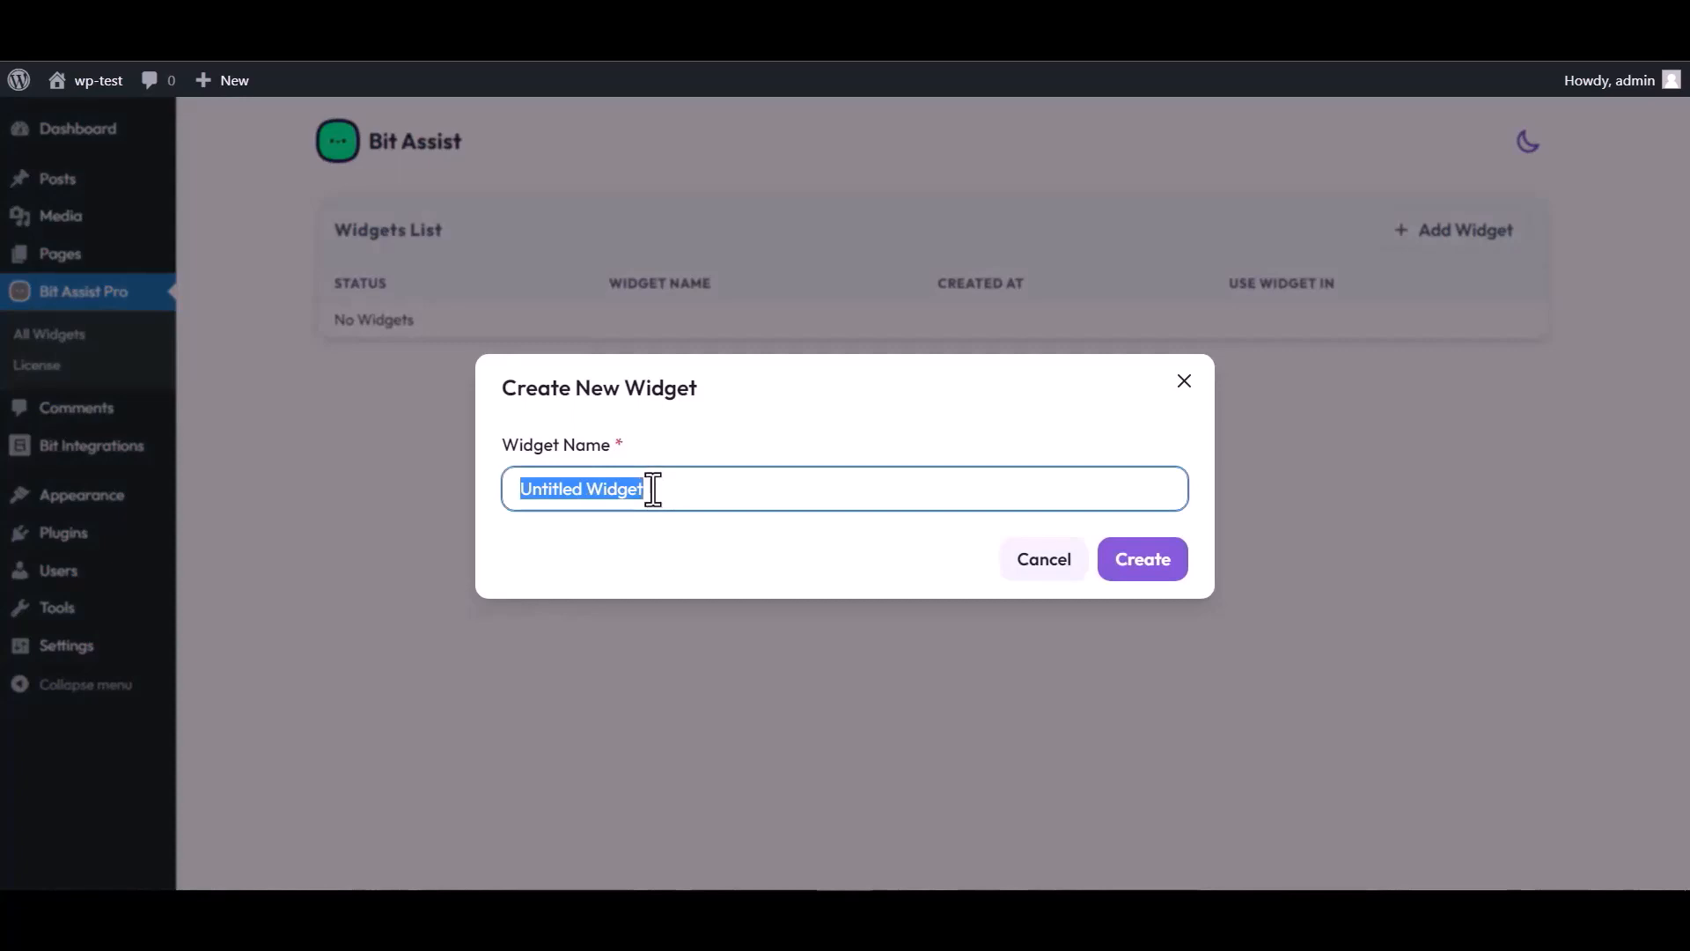
type("Bit ")
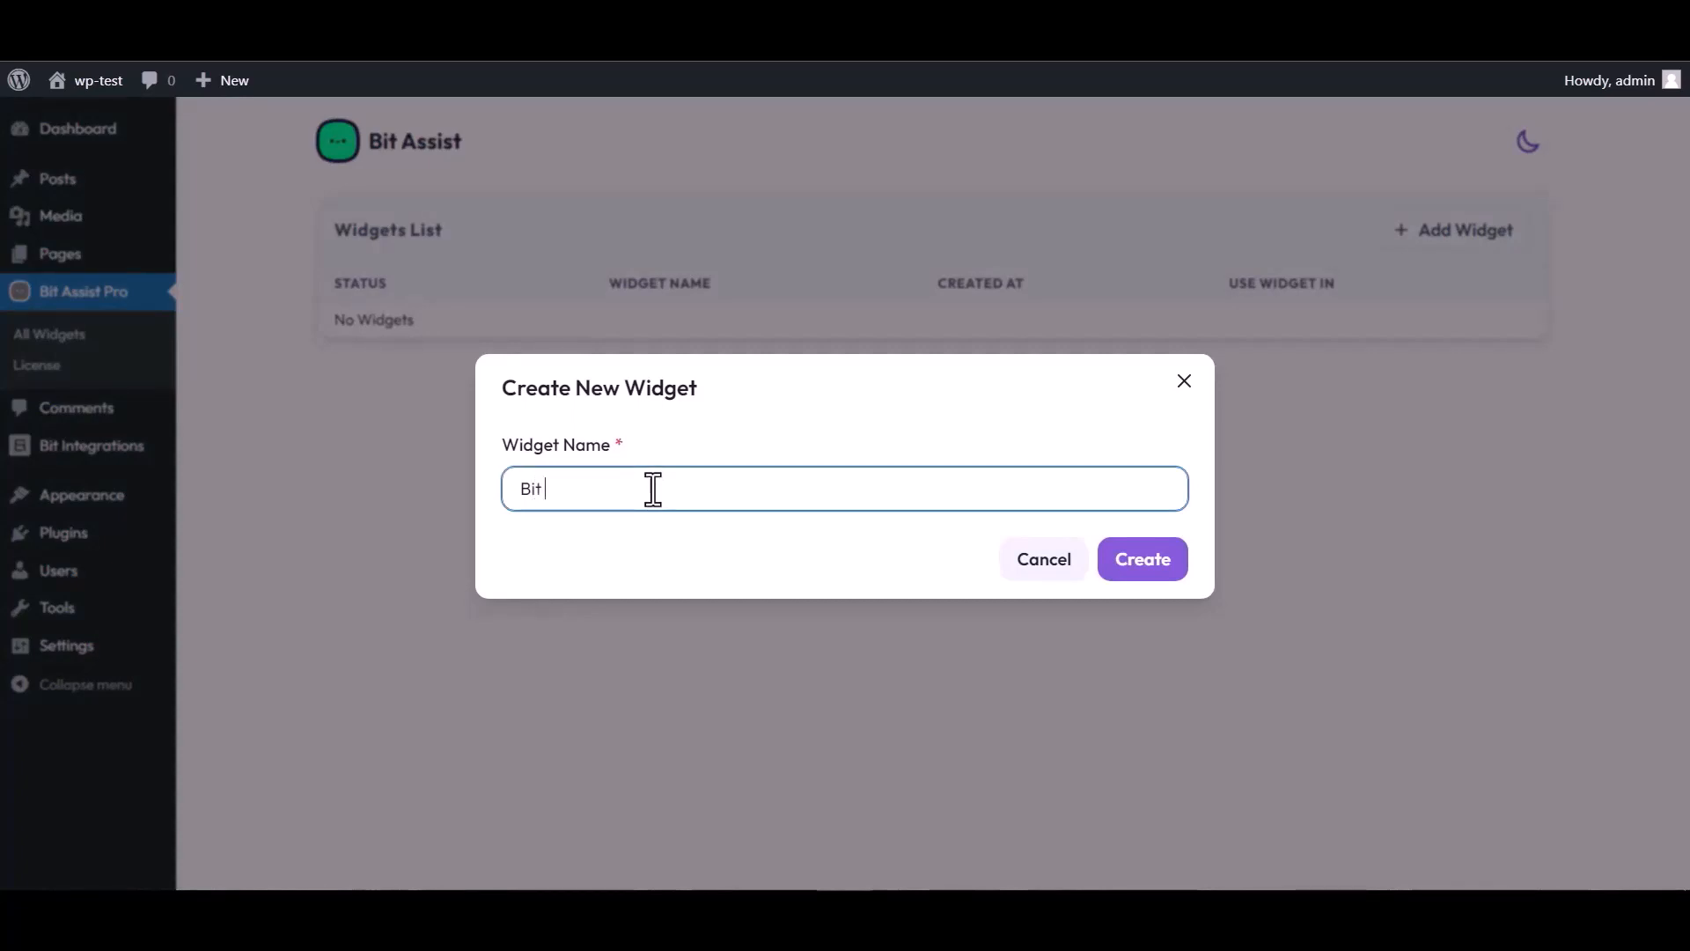
type("Integrations")
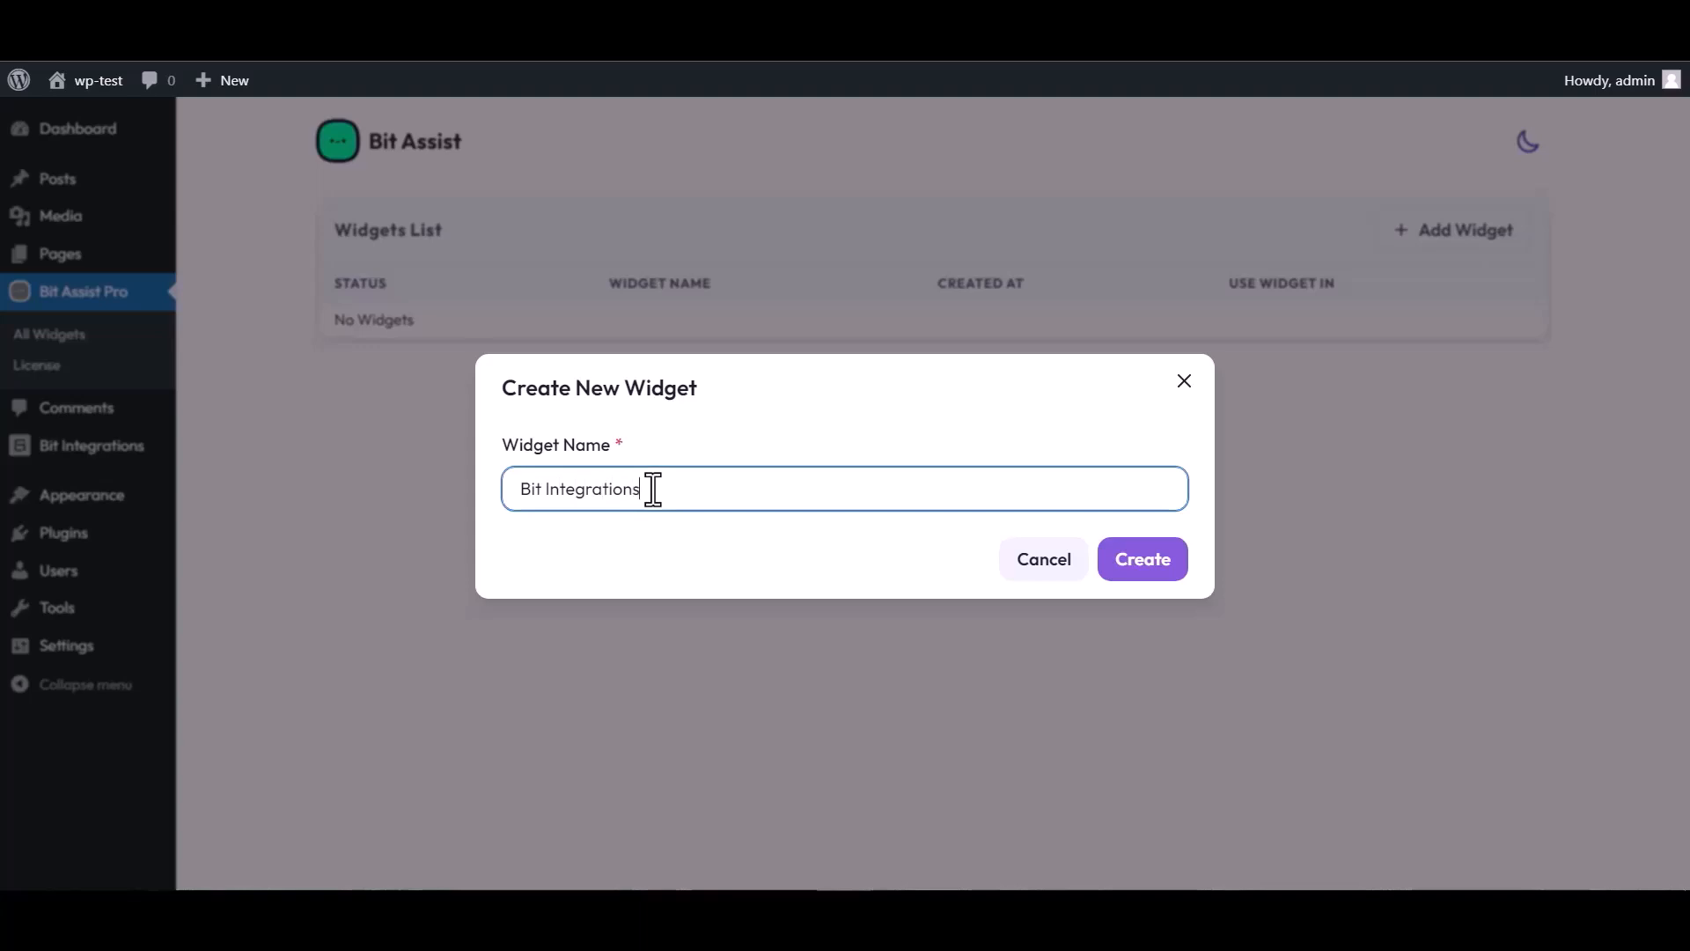
left_click(1159, 574)
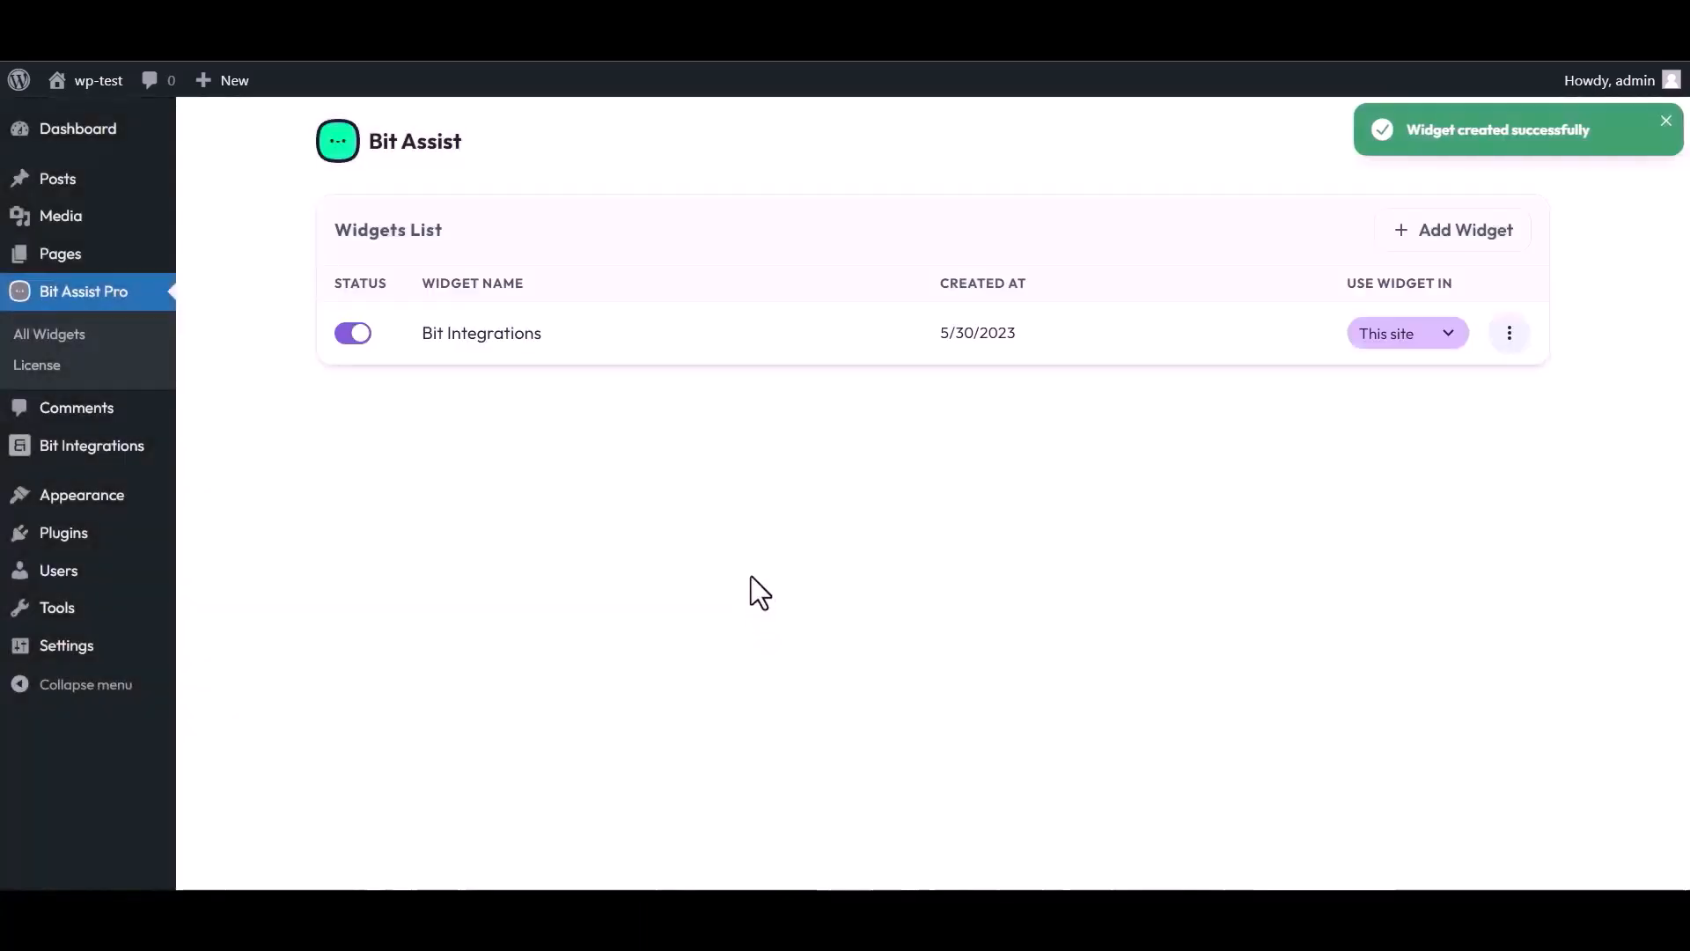
left_click(1509, 334)
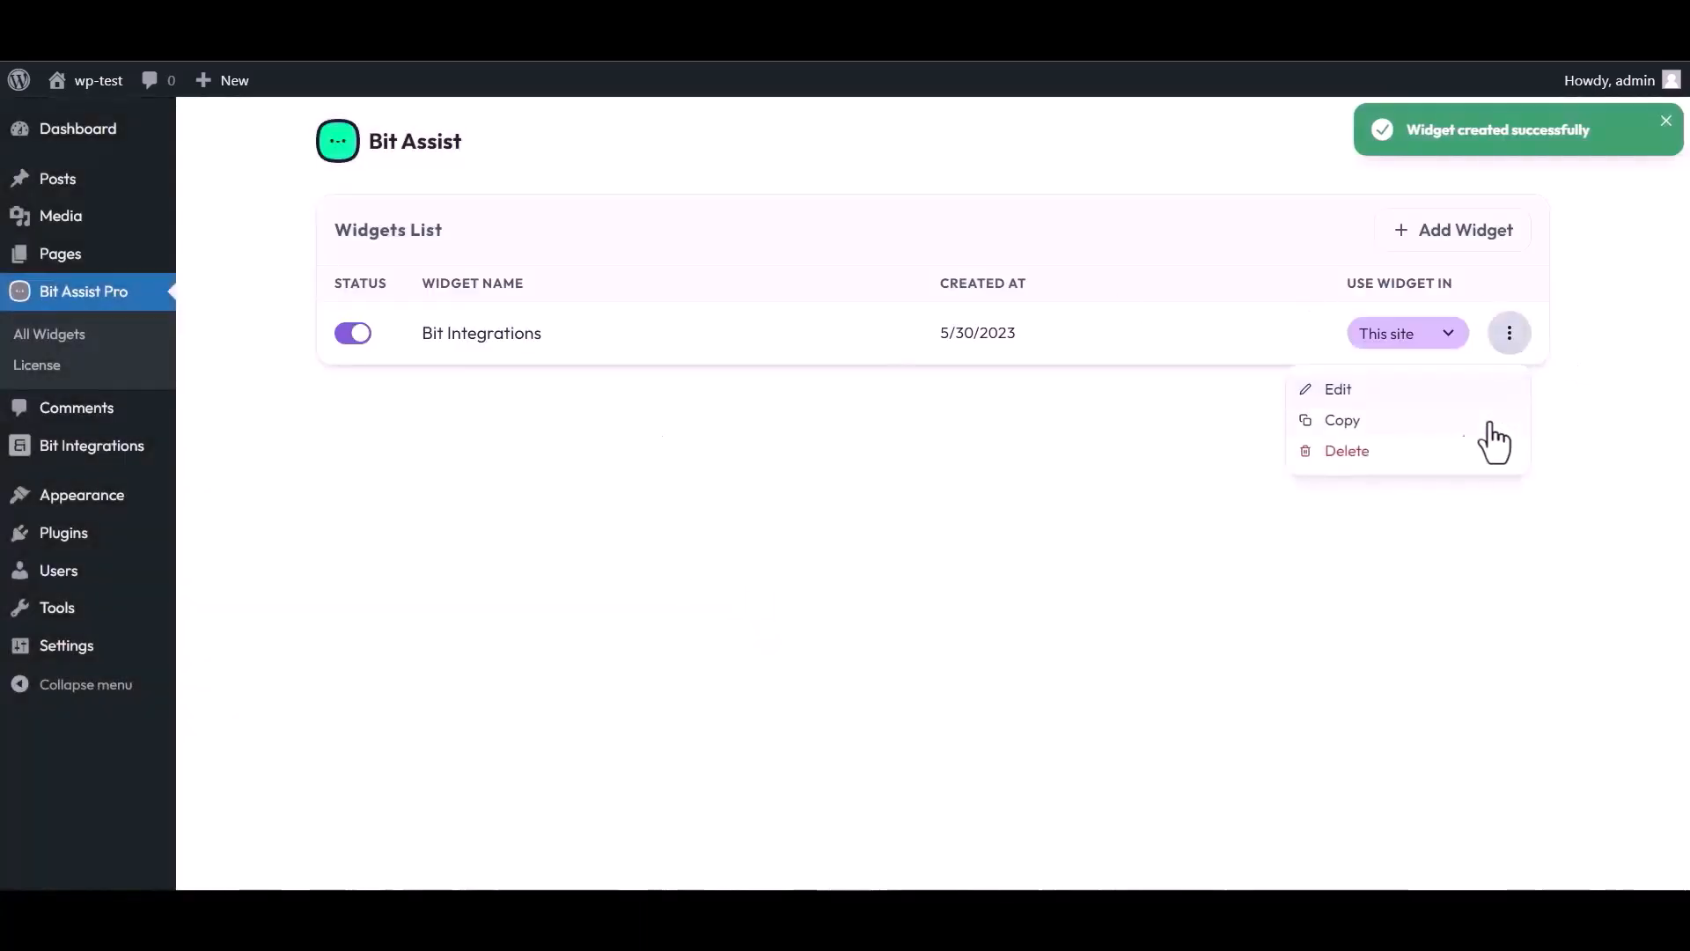
left_click(1337, 389)
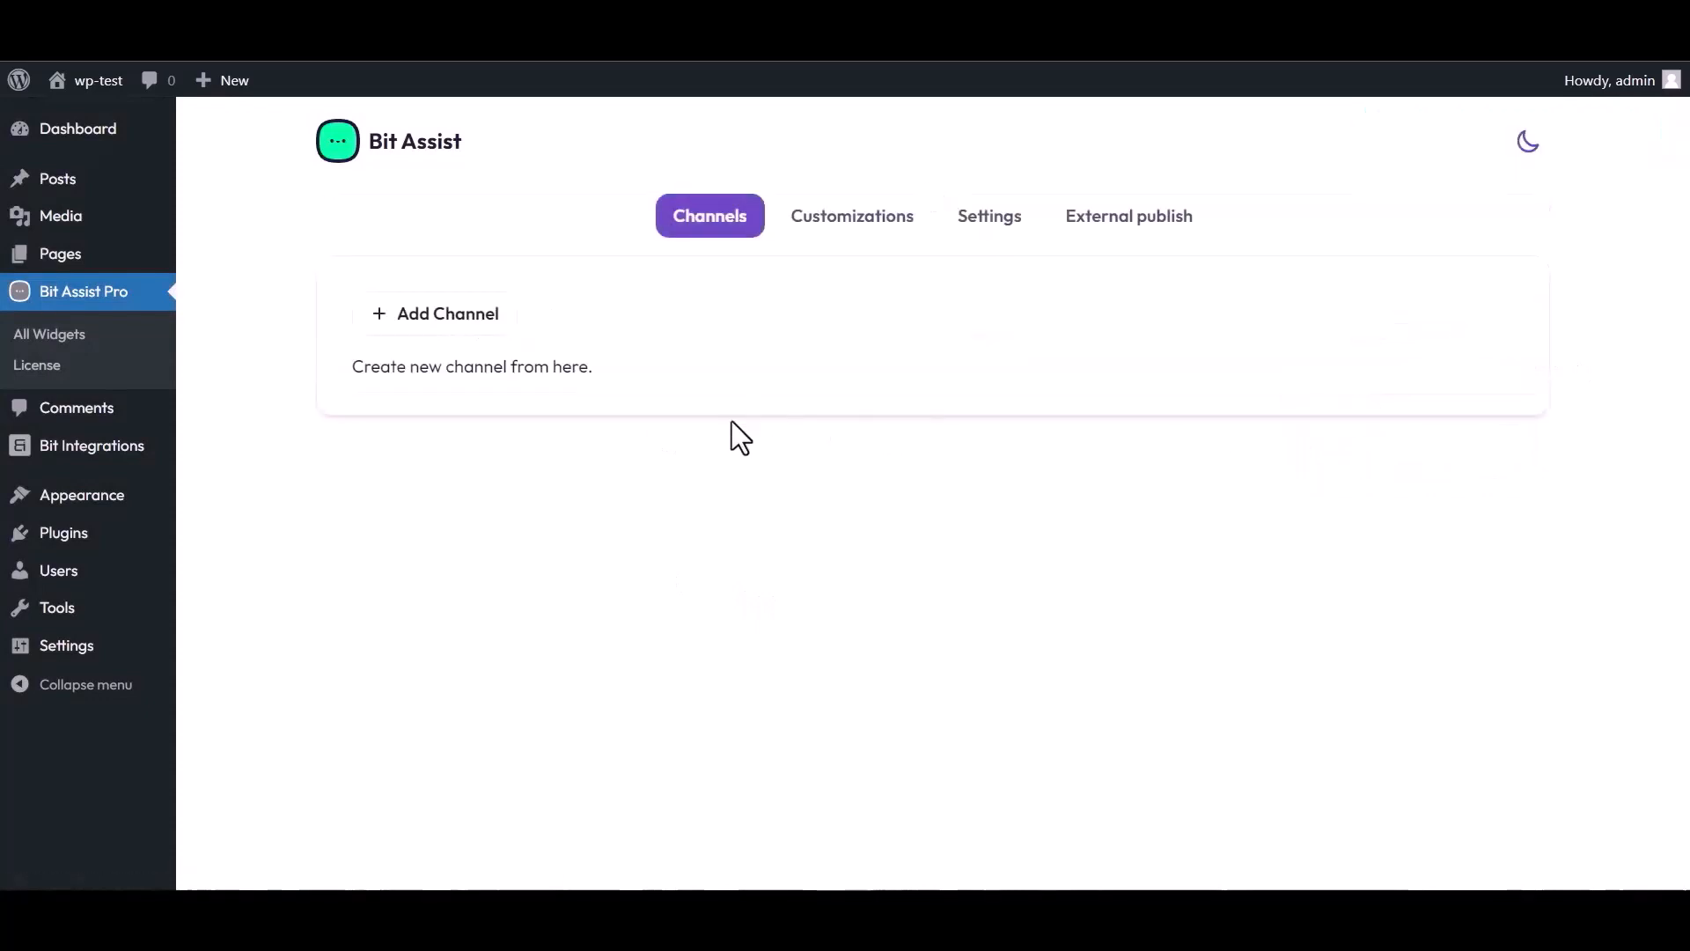
- Add a Custom Form channel to the widget and begin titling it 'Bit Integrations'
left_click(459, 321)
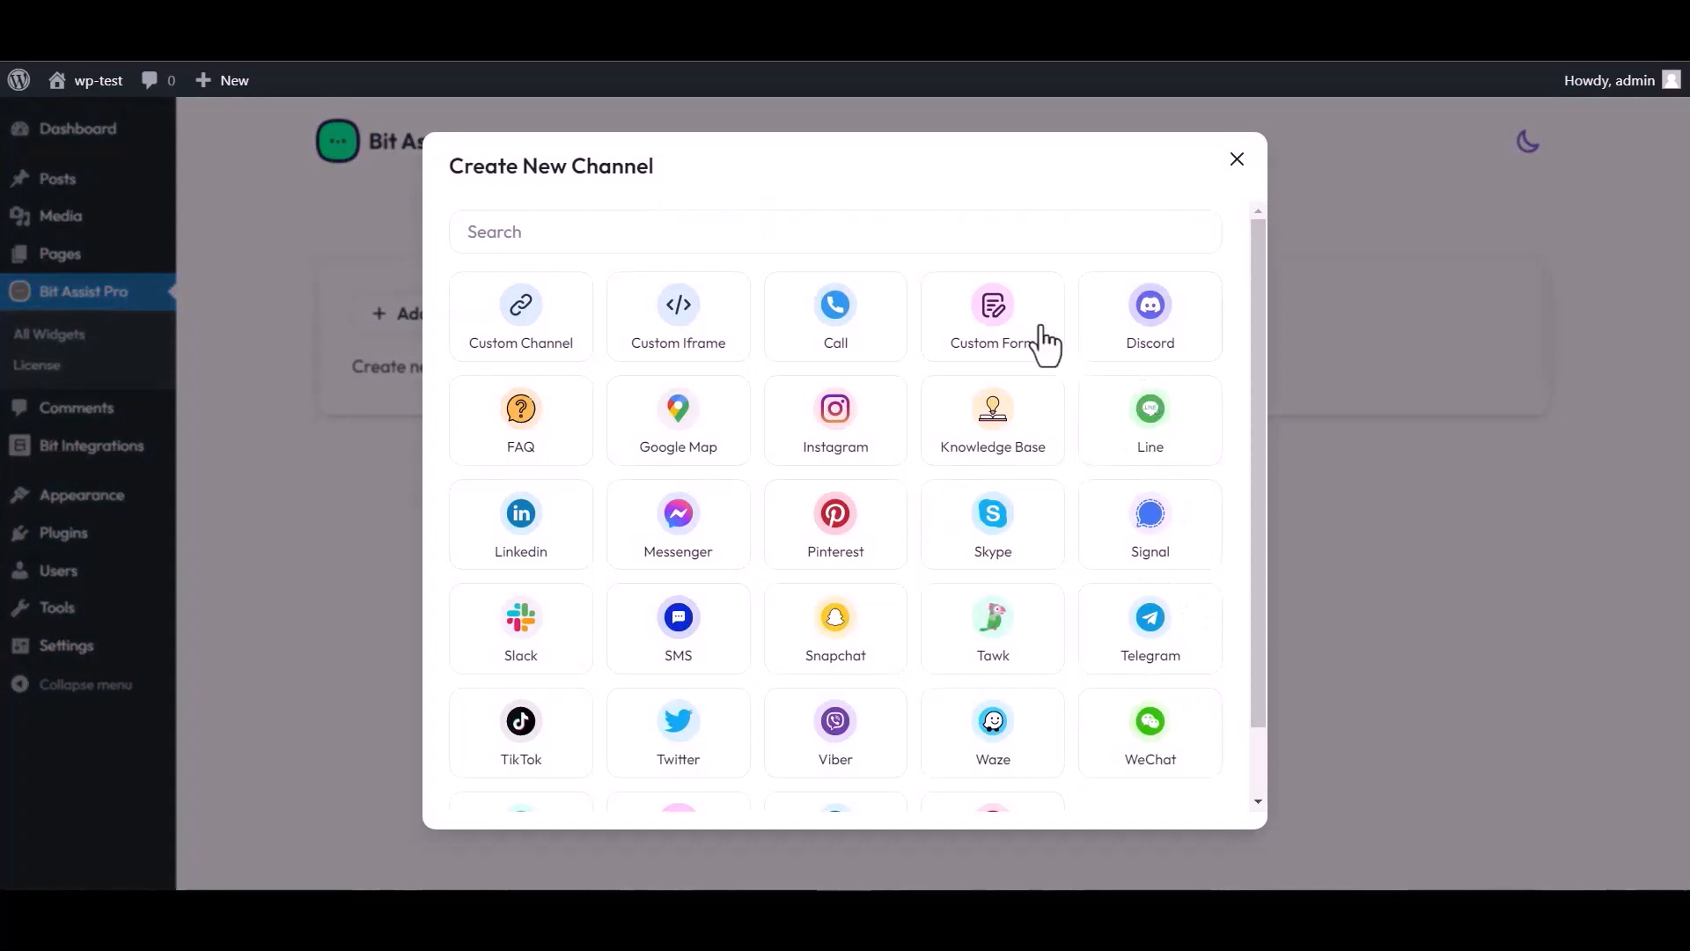
left_click(995, 340)
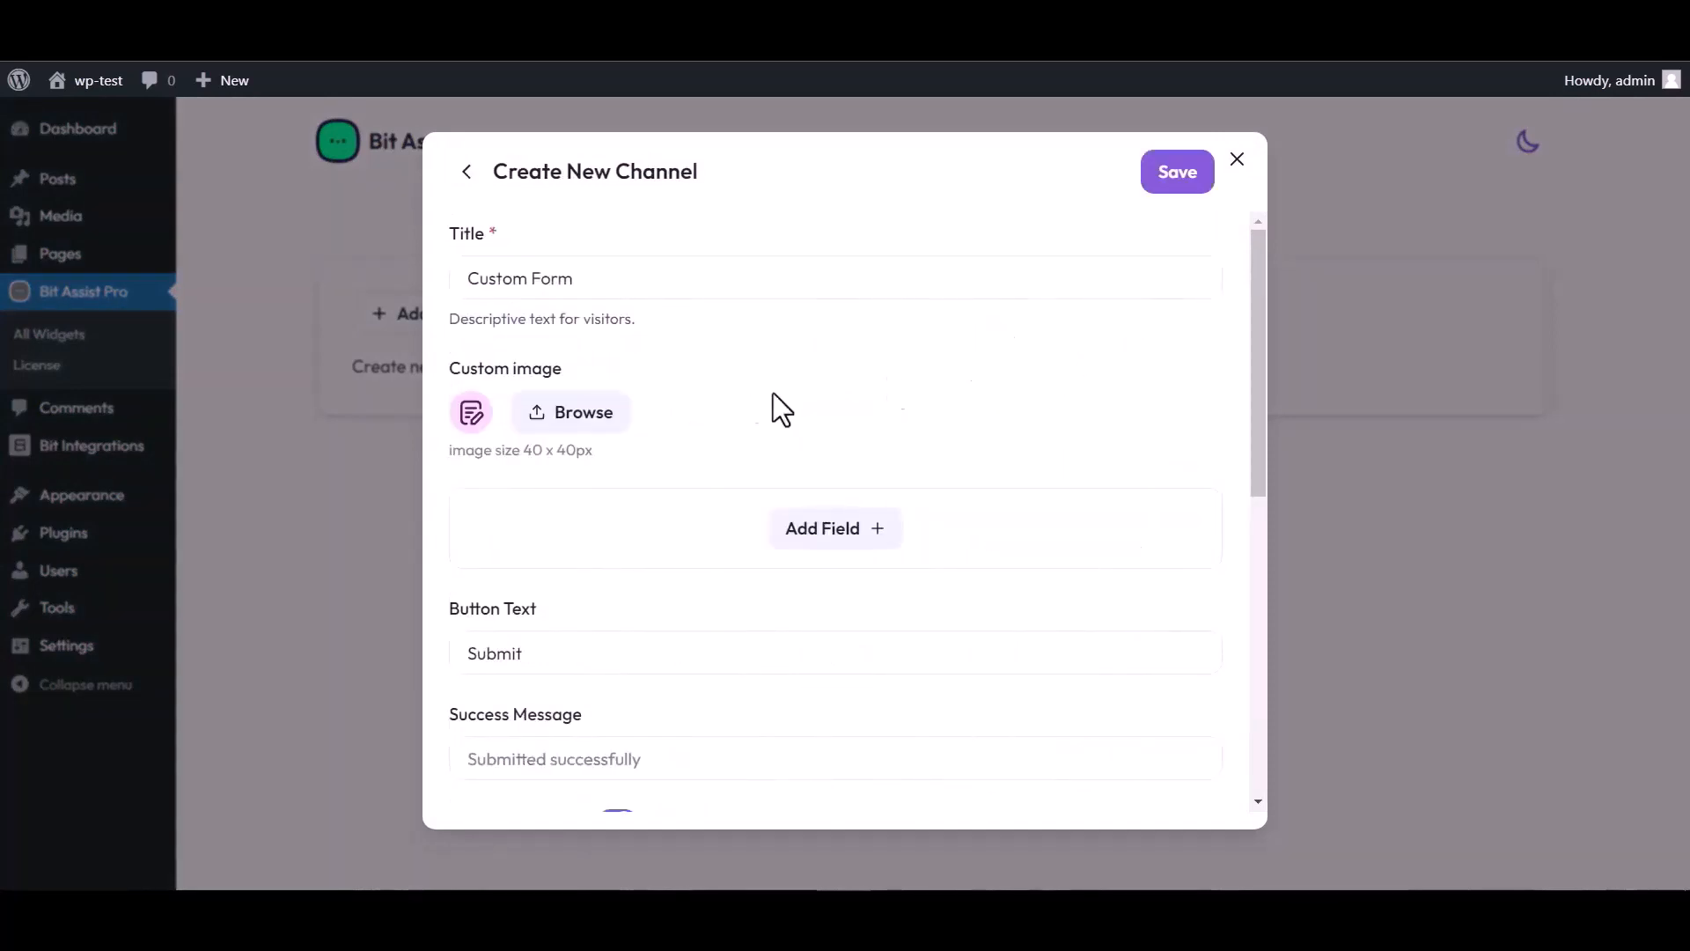
triple_click(592, 279)
type("Bit")
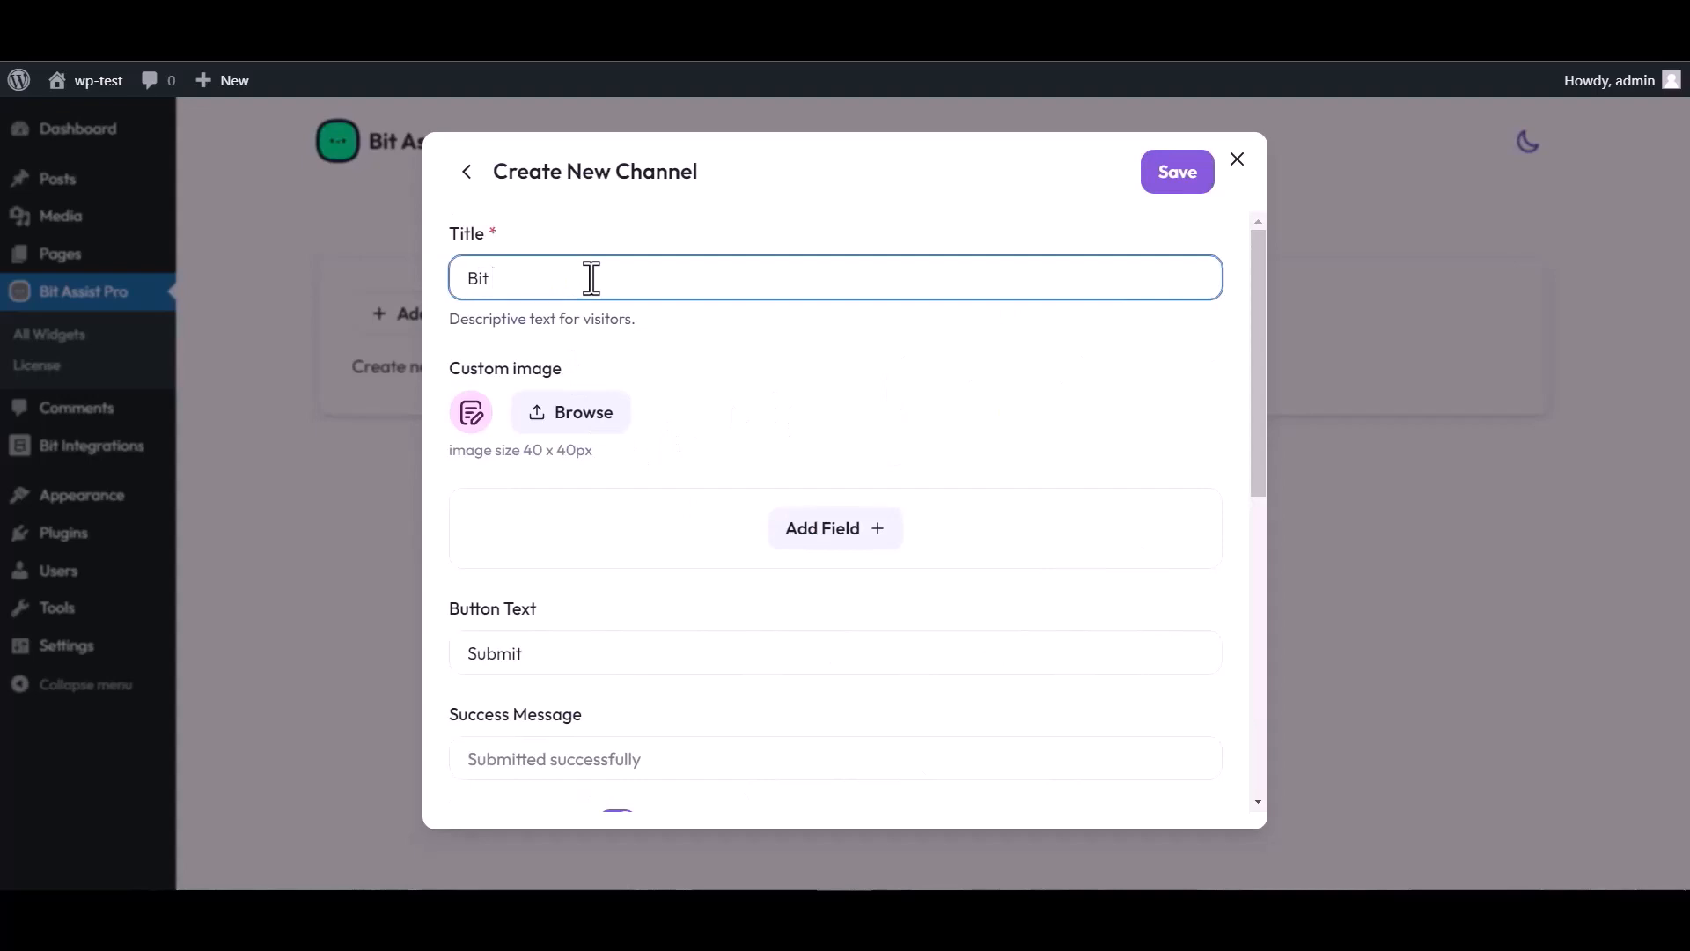
type(" Integrations")
- Add Text, Email and Number fields to the form, renaming the Text field to 'Name'
left_click(841, 532)
left_click(727, 592)
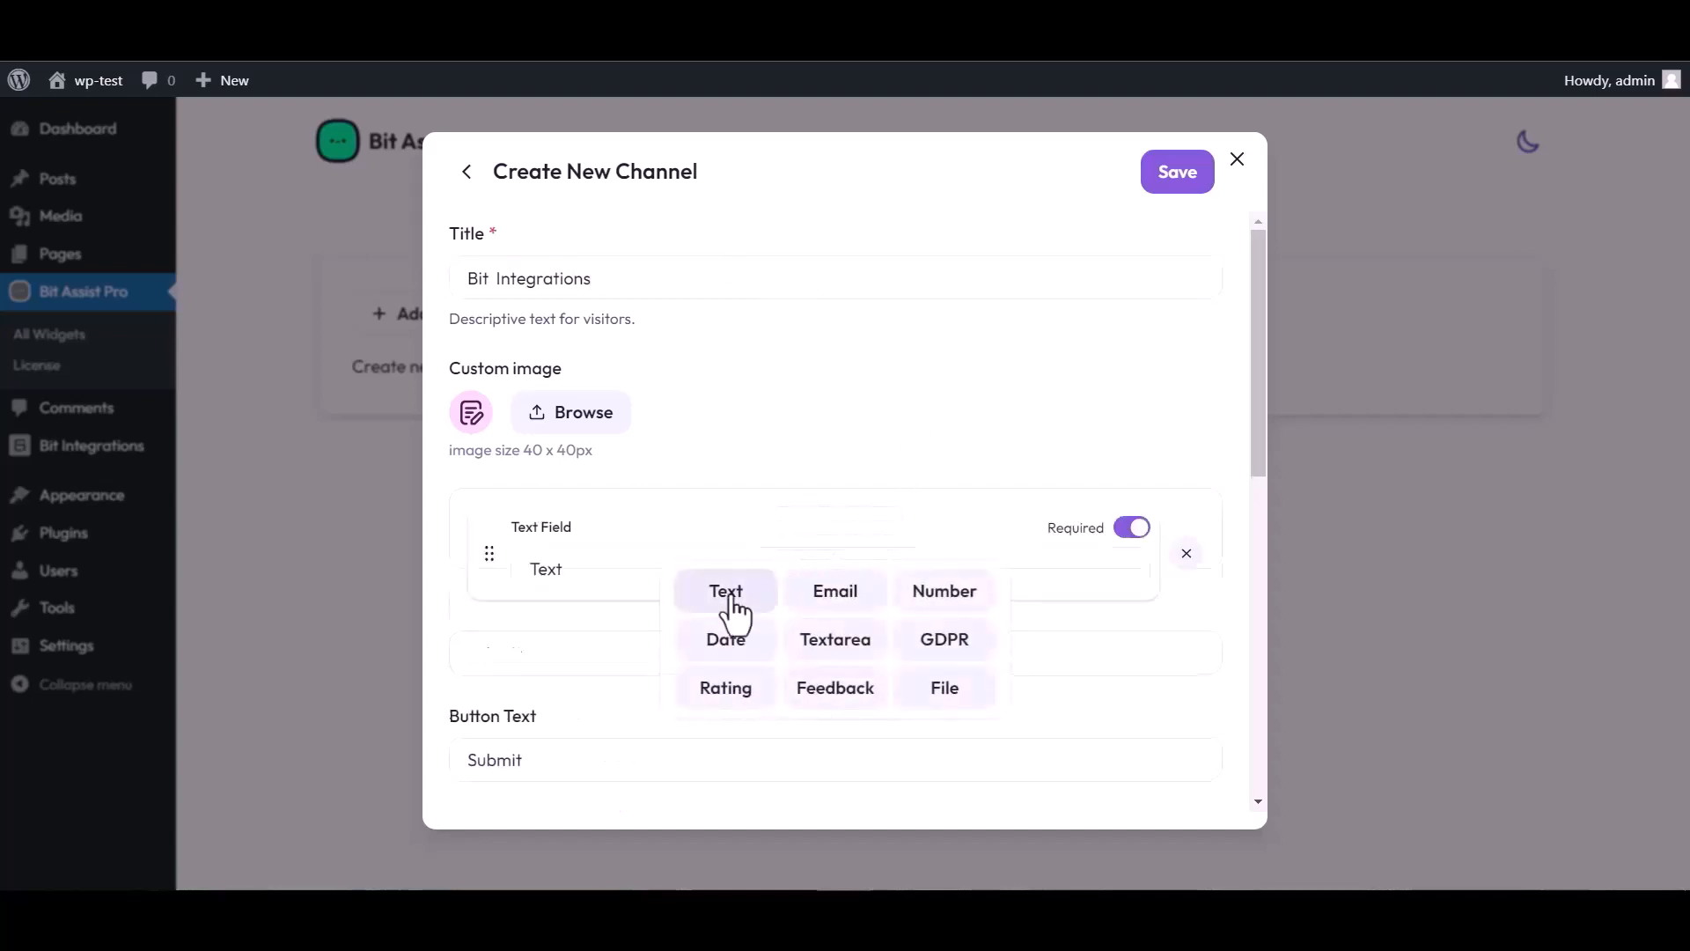
left_click(837, 638)
left_click(834, 700)
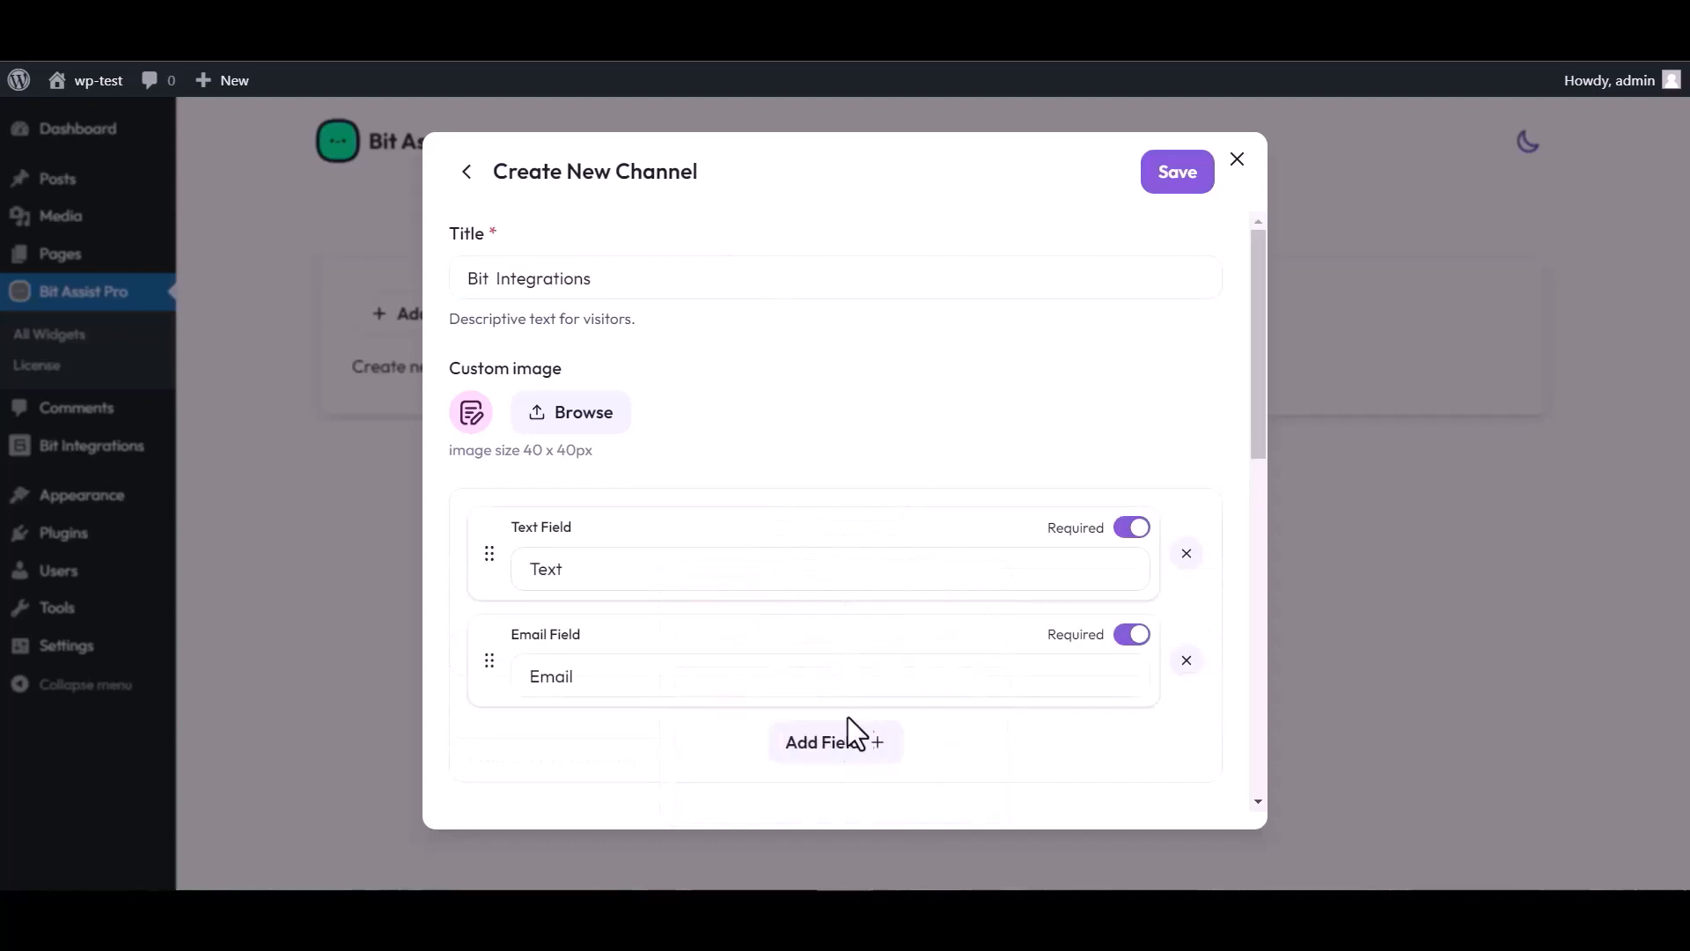
left_click(850, 741)
left_click(943, 584)
scroll(766, 460, "down", 3)
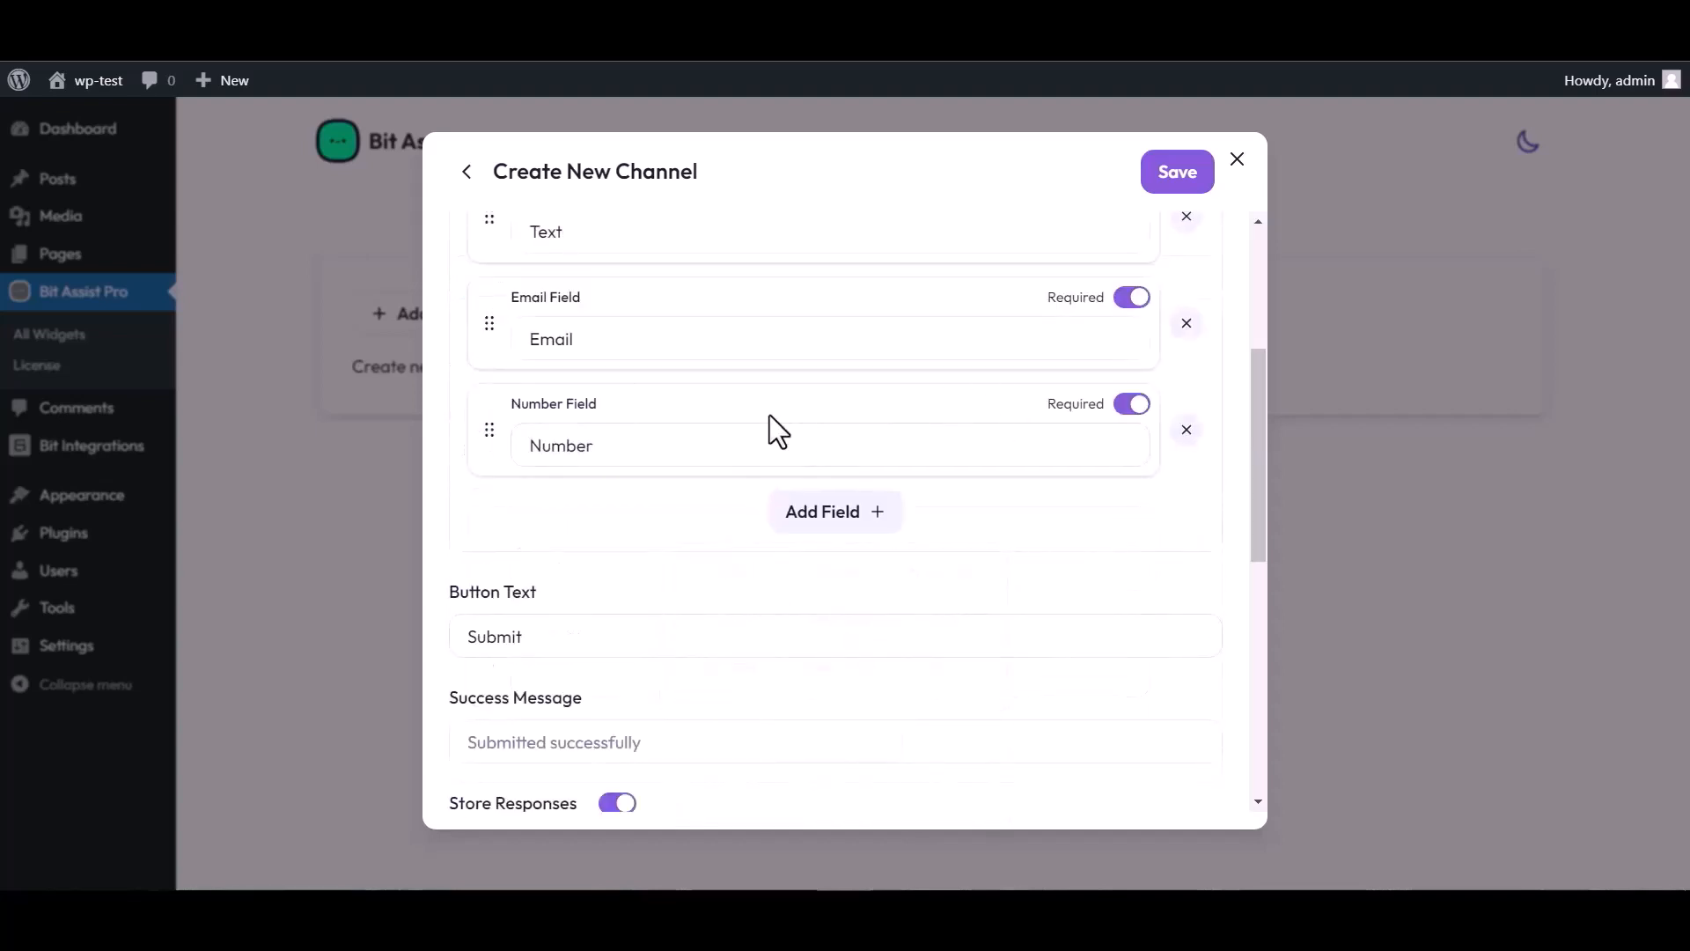
scroll(695, 449, "up", 3)
left_click(584, 562)
double_click(576, 563)
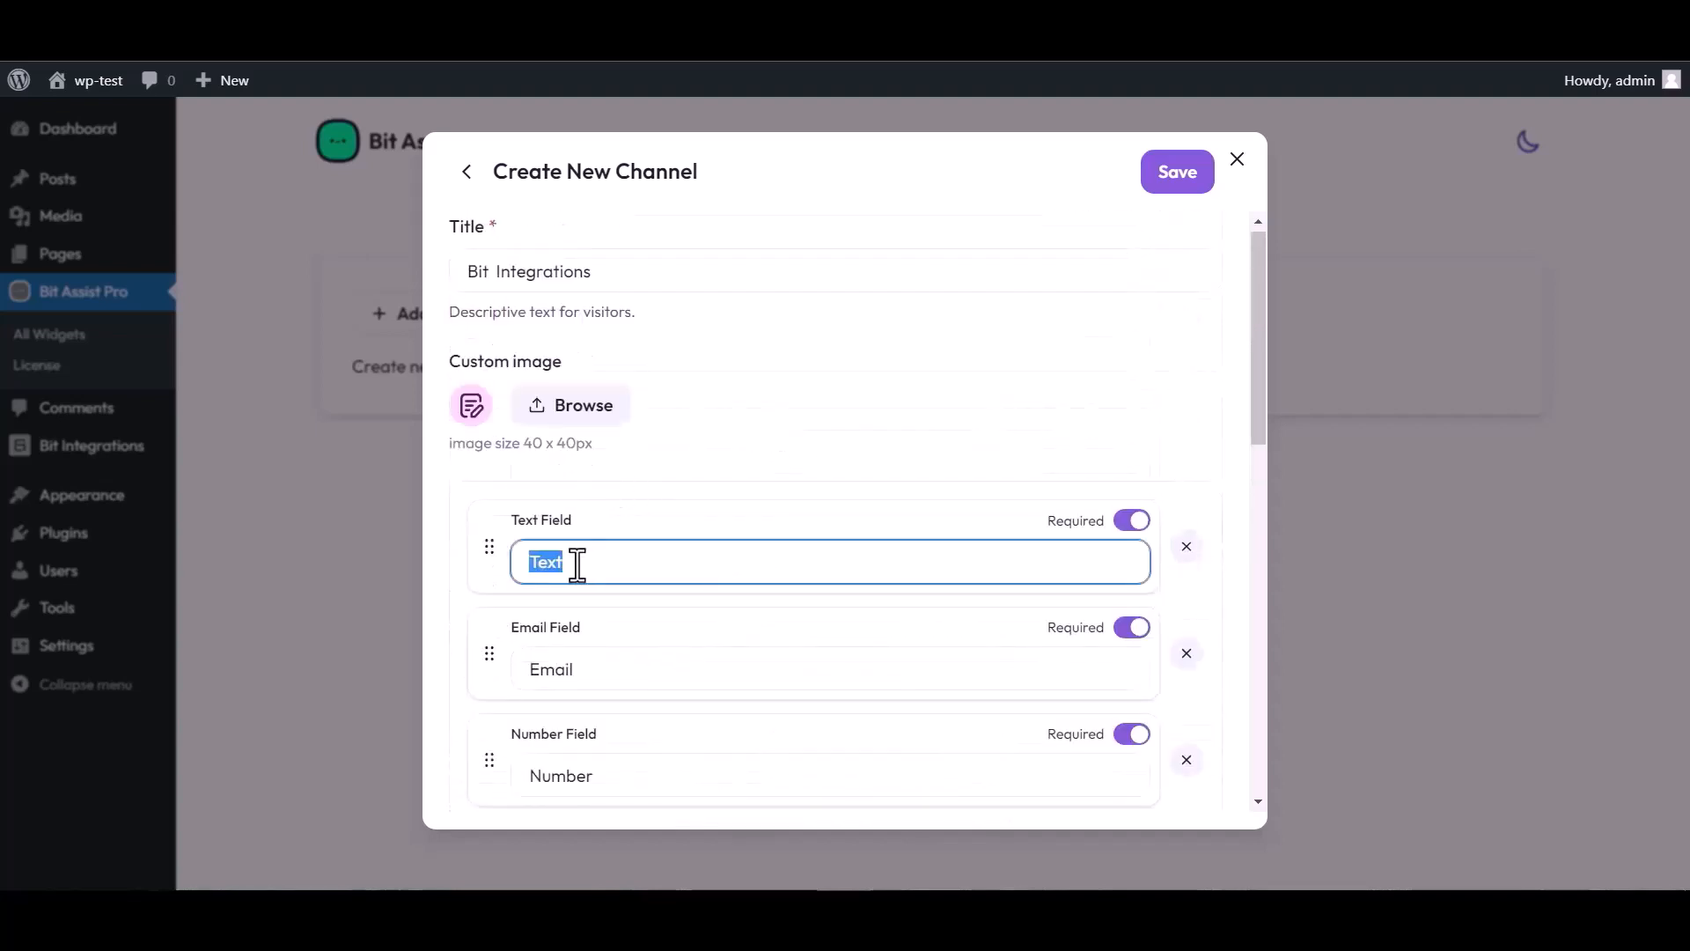
type("Name")
- Paste the Bit Integrations webhook URL into Webhook URL and save the channel
scroll(773, 540, "down", 4)
scroll(656, 735, "down", 1)
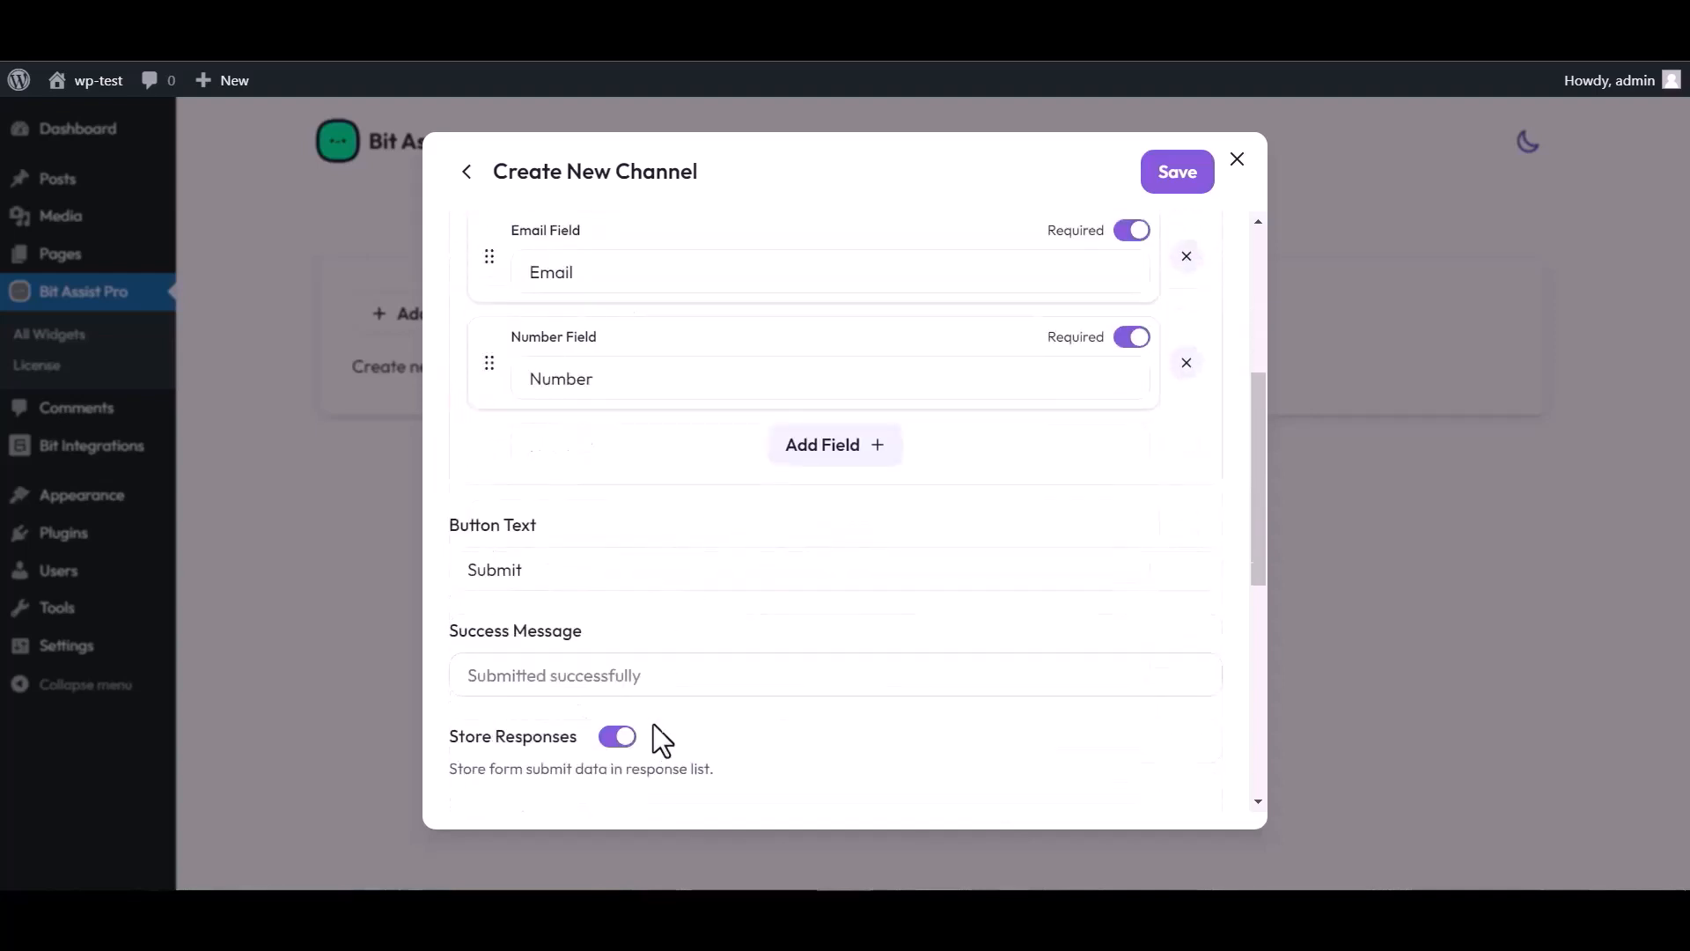
scroll(663, 740, "down", 3)
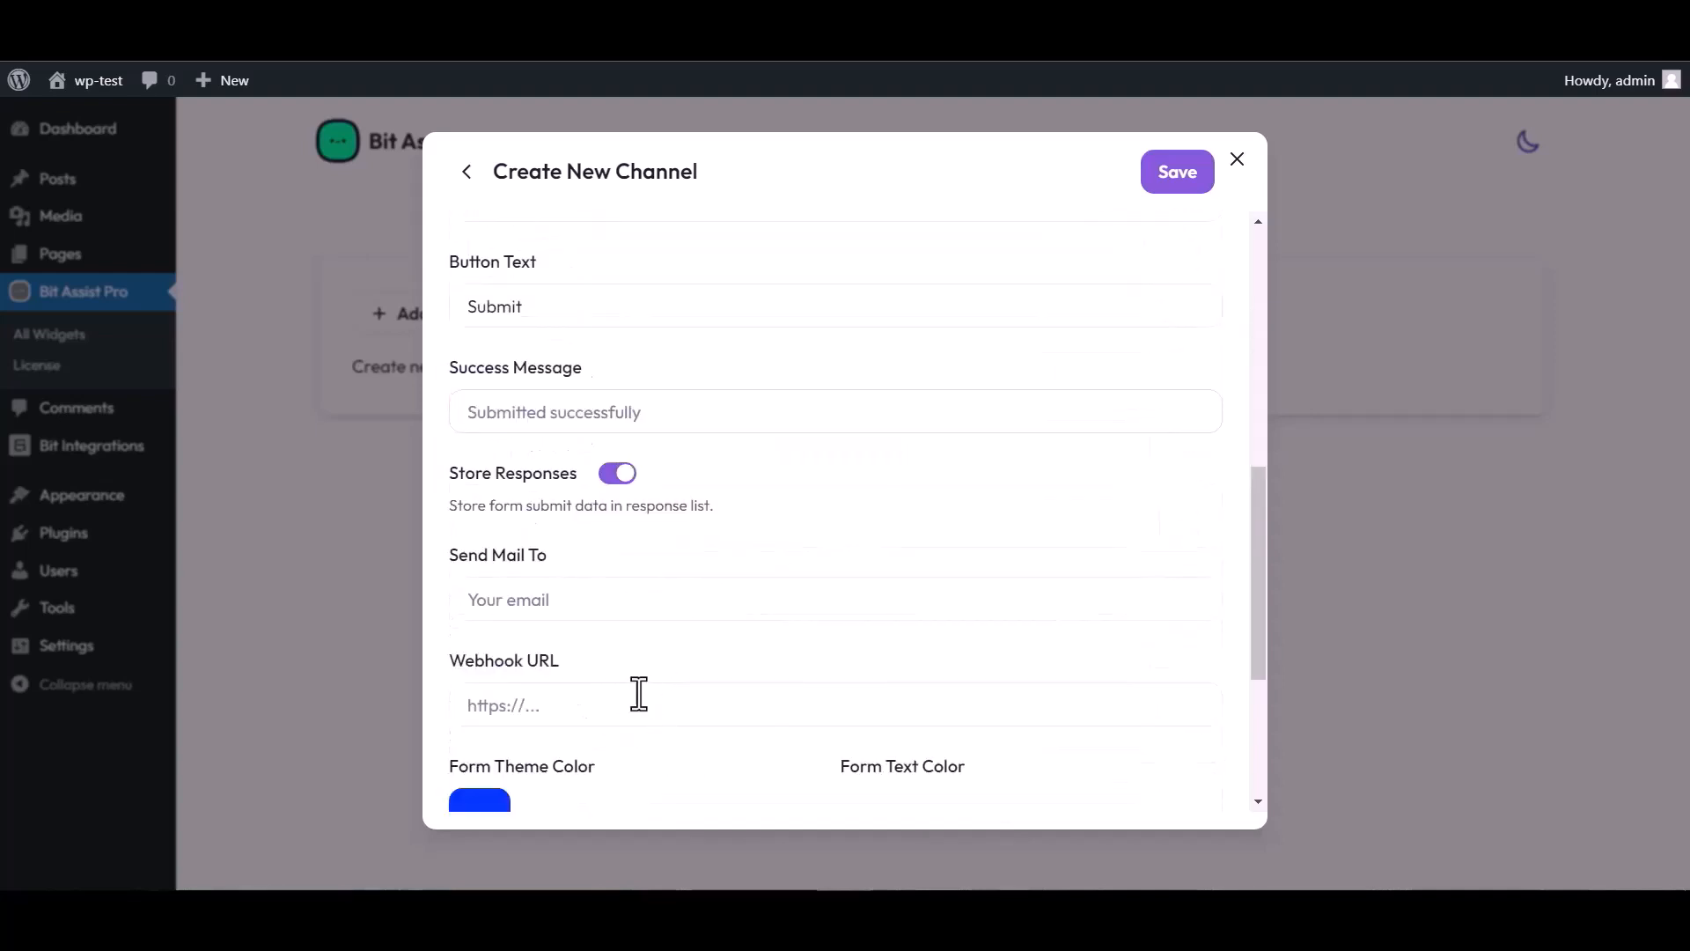
left_click(536, 707)
key("ctrl+v")
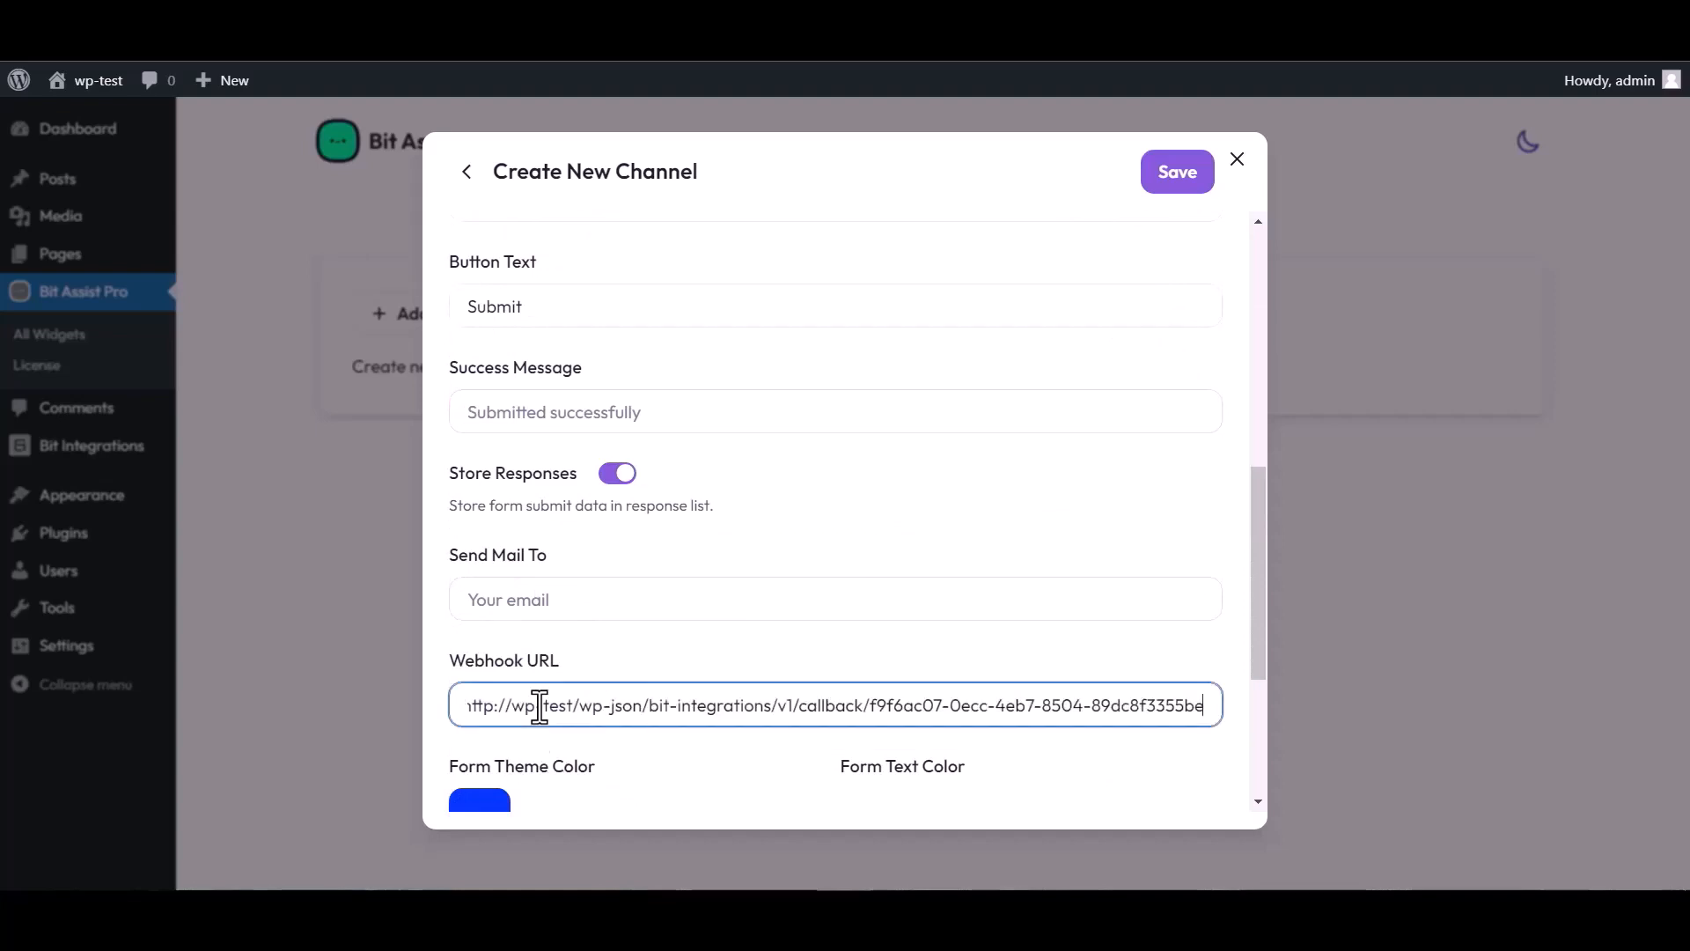
left_click(1172, 185)
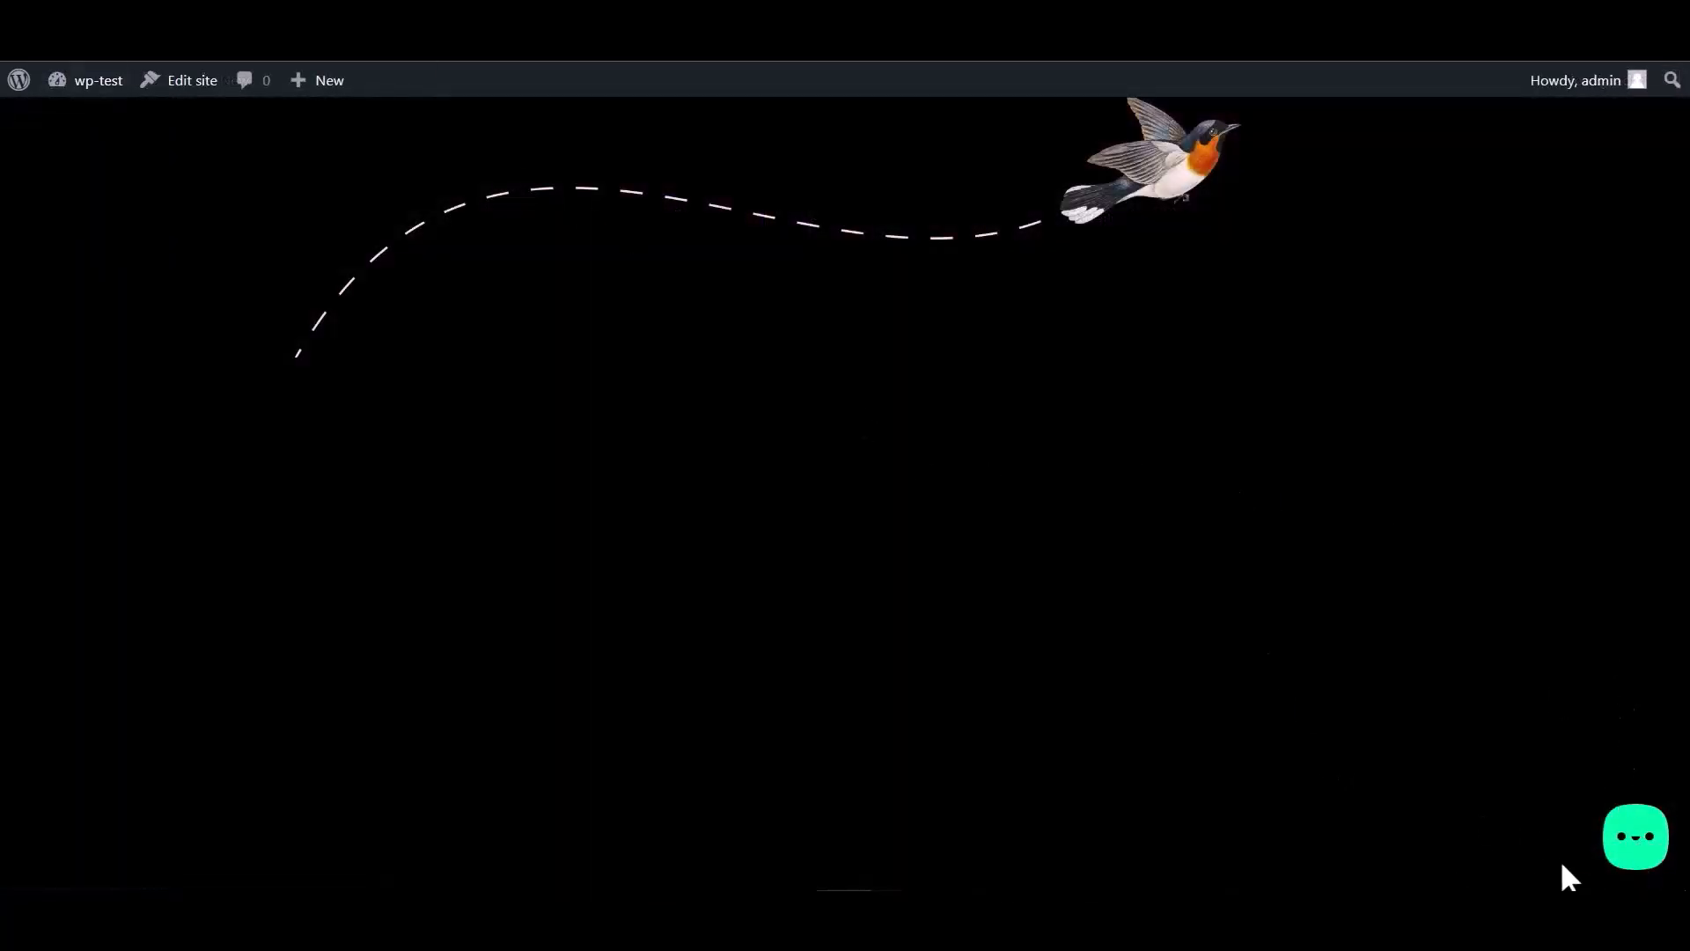
- Open the Bit Integrations form from the site's widget and fill in the name and email fields
left_click(1635, 847)
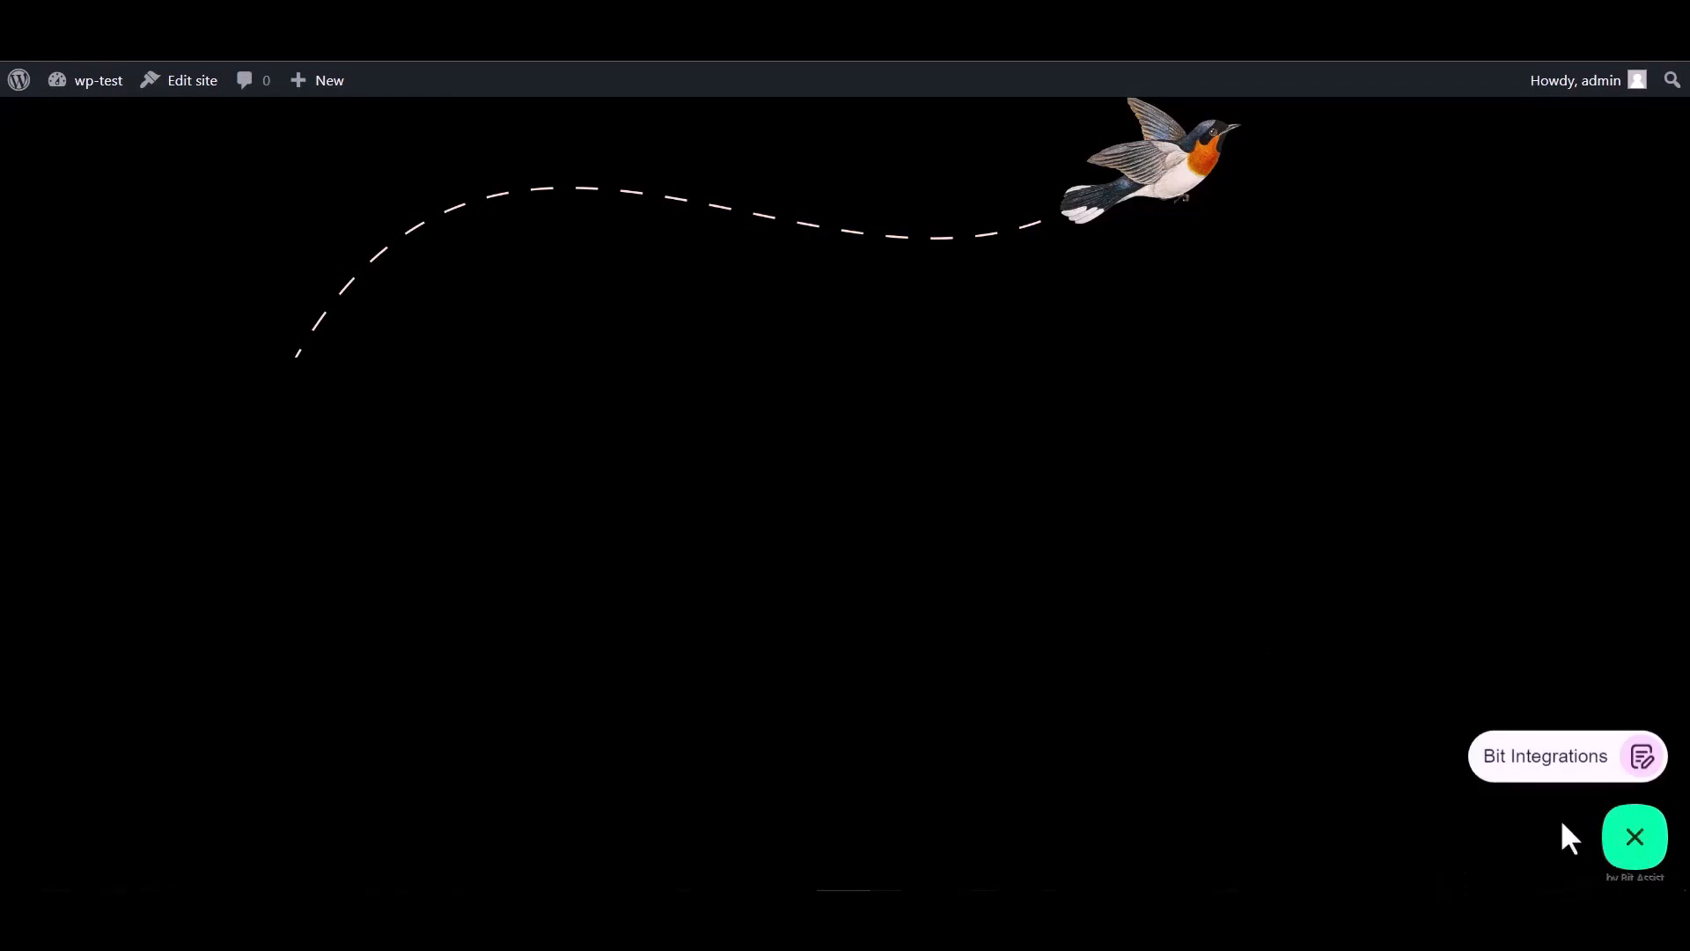
left_click(1531, 766)
left_click(1418, 564)
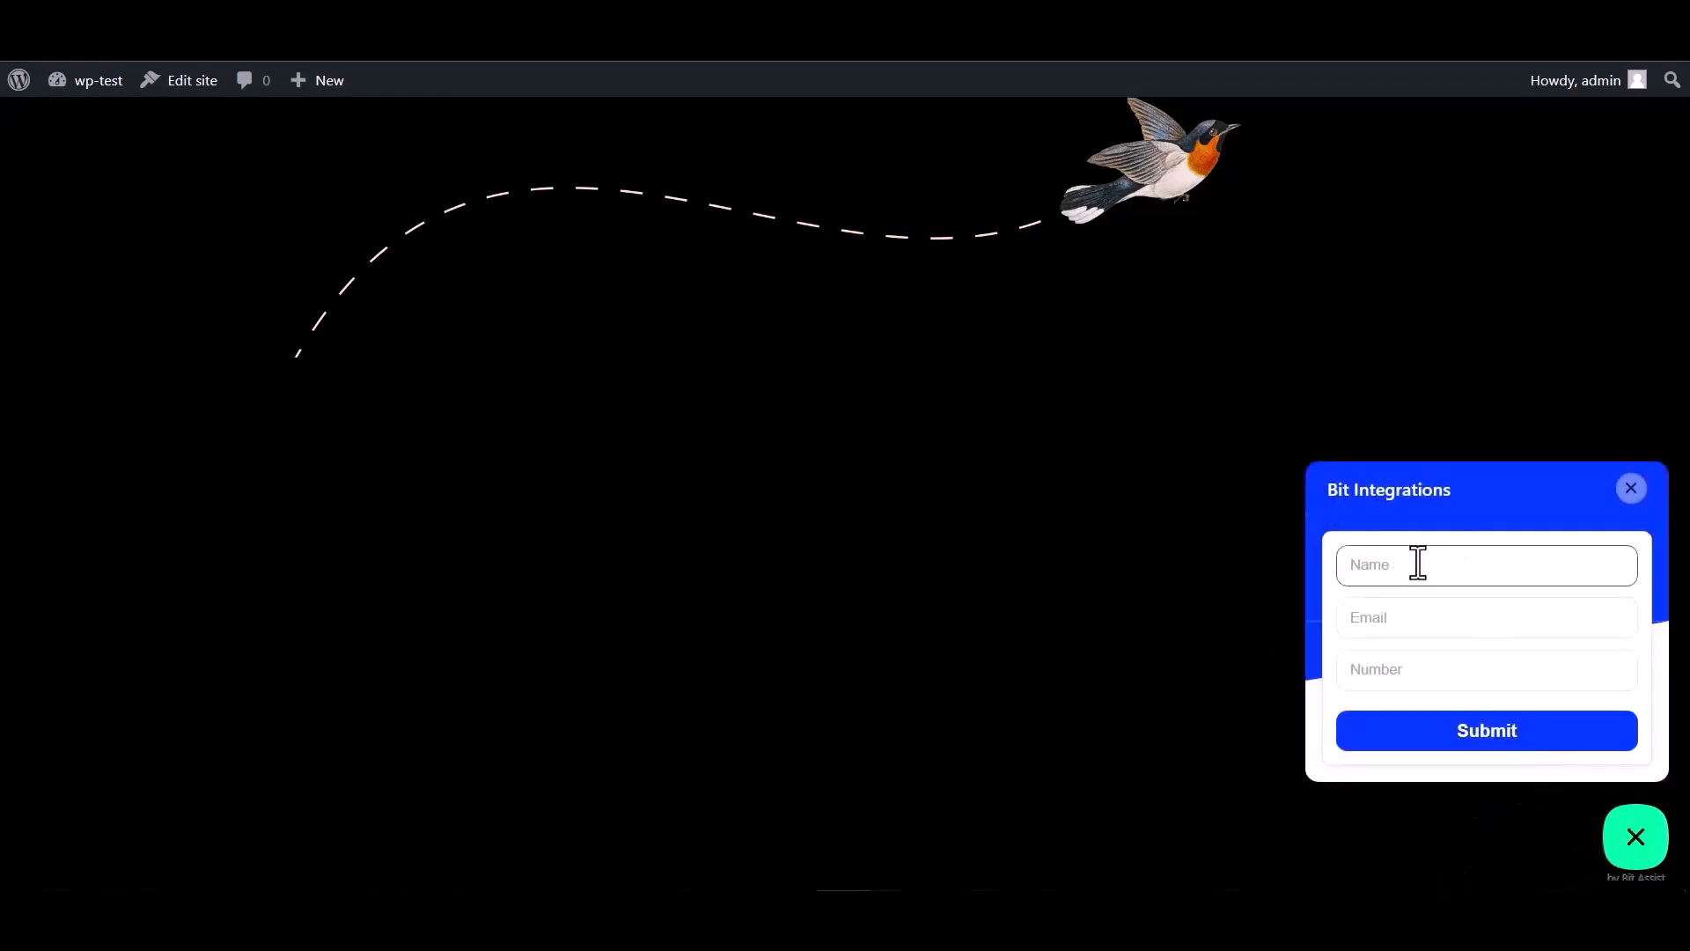
left_click(1407, 678)
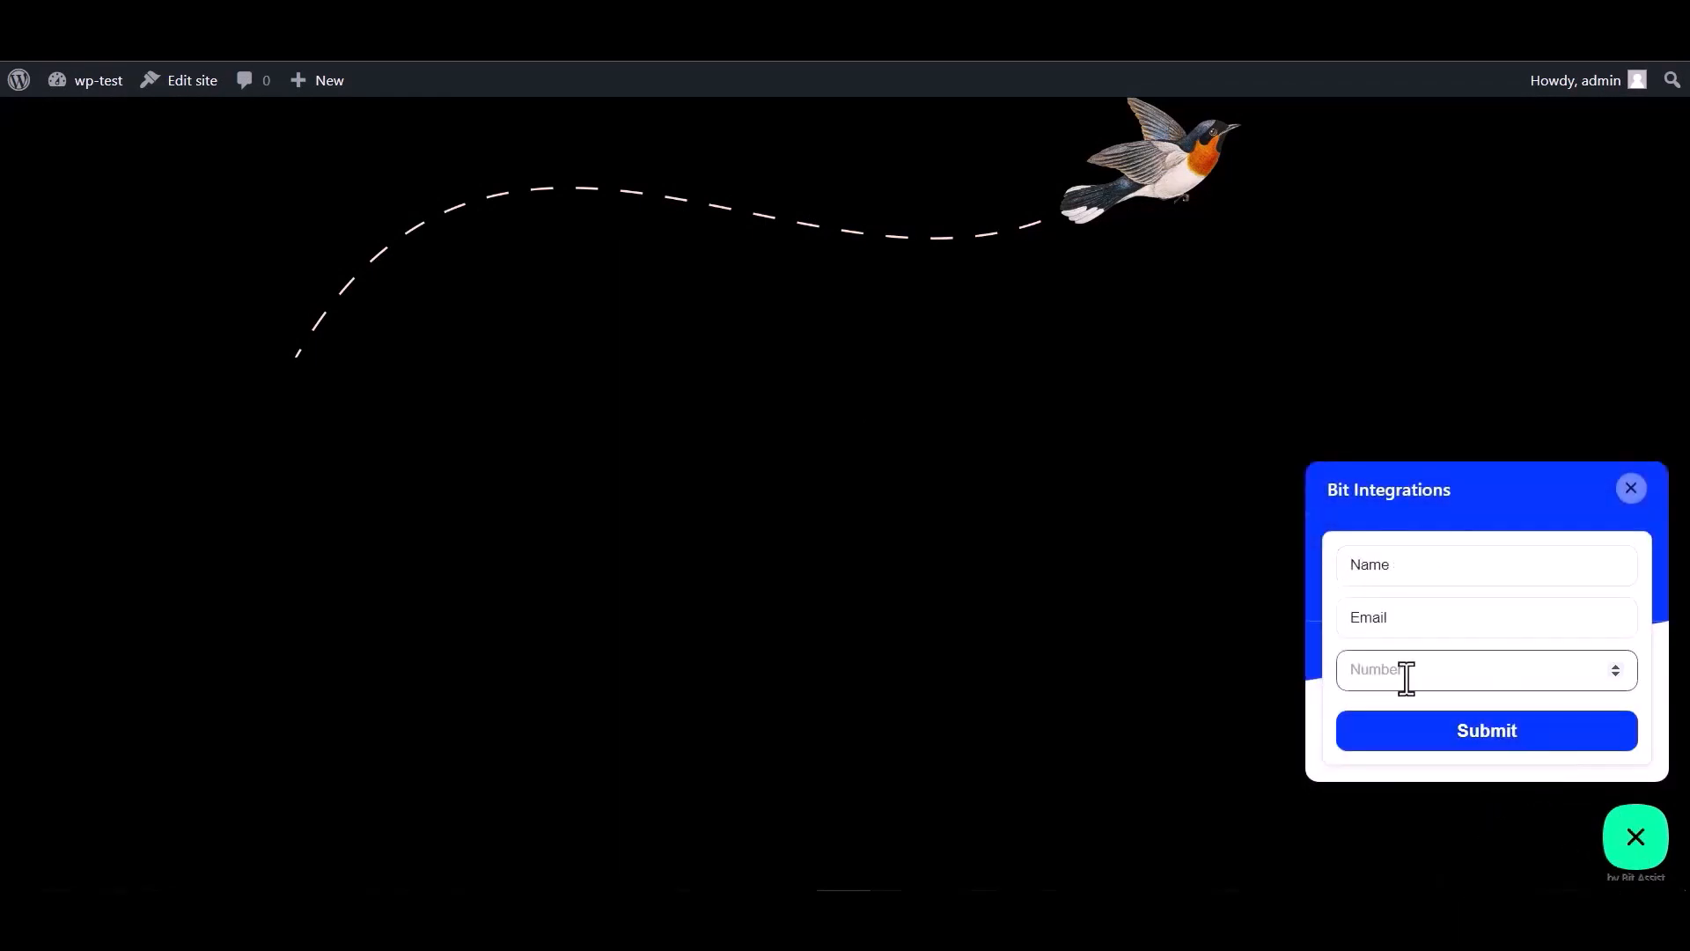
double_click(1408, 568)
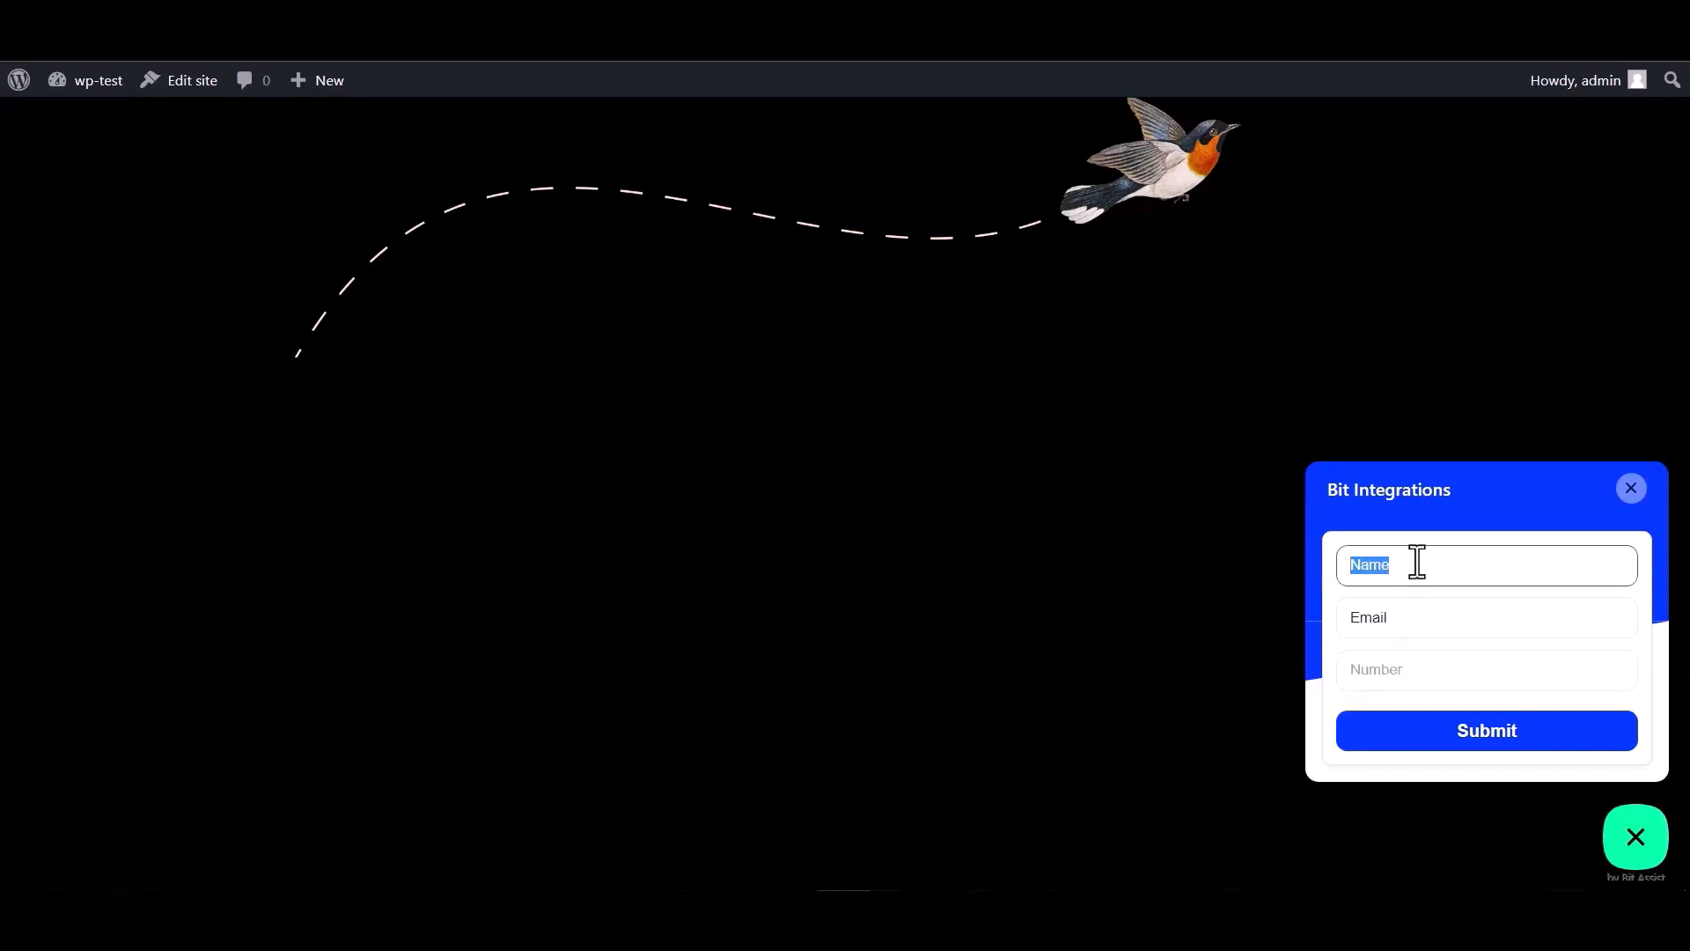
left_click(1408, 620)
double_click(1408, 620)
left_click(1404, 616)
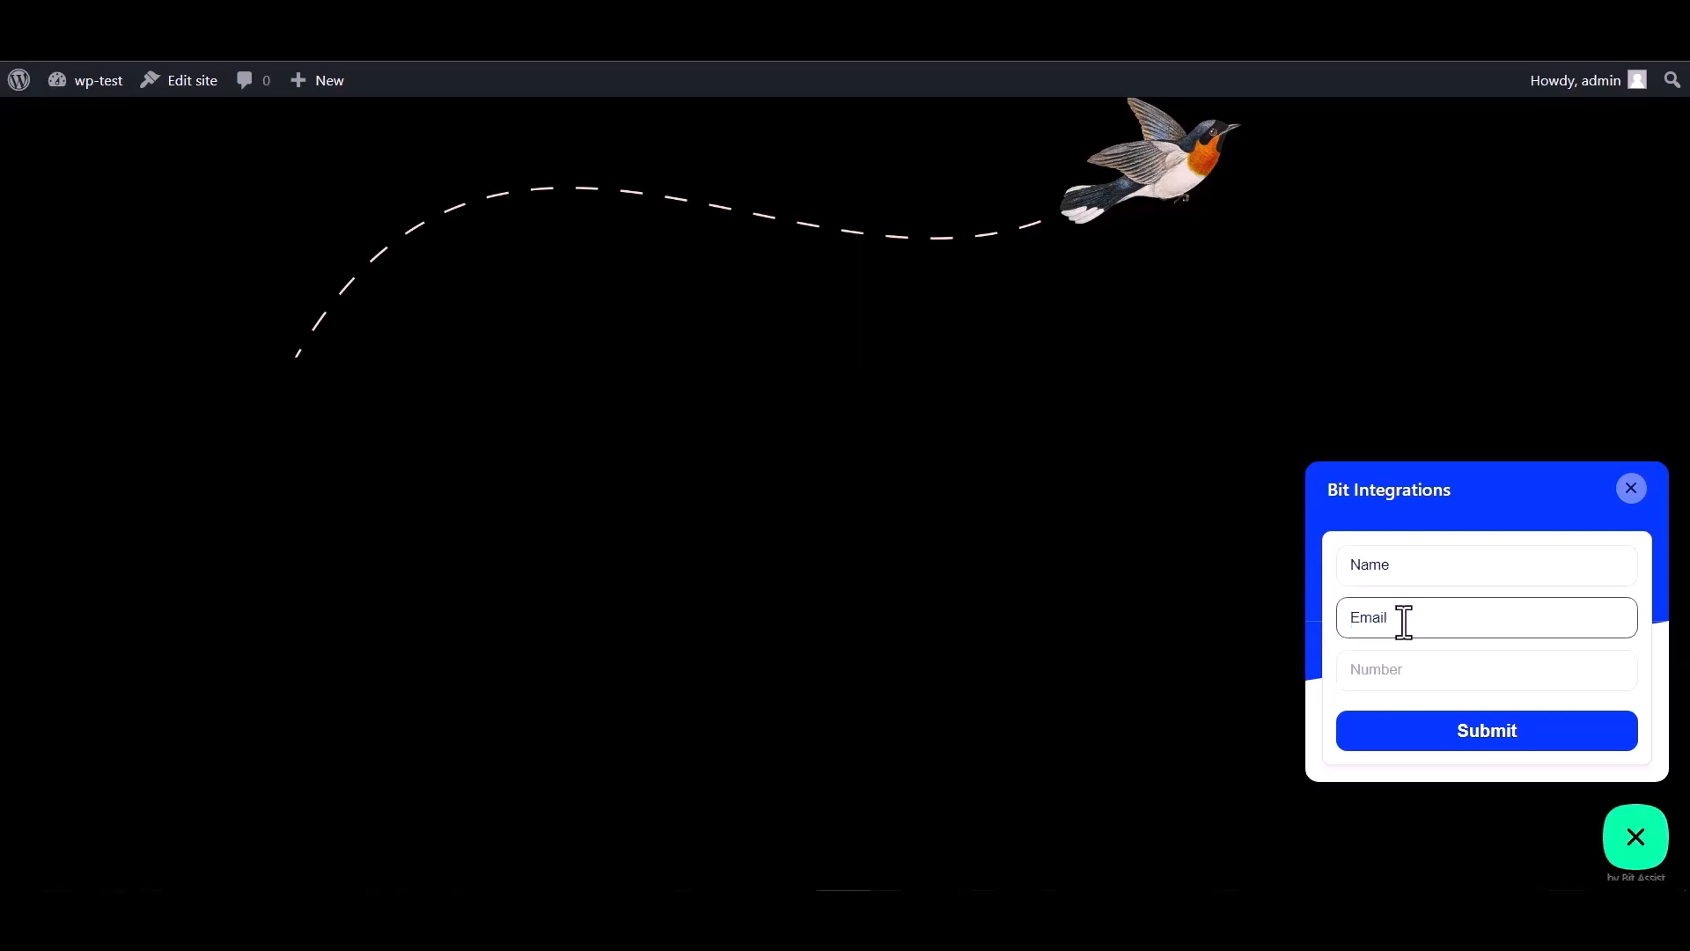
double_click(1405, 616)
left_click(1413, 616)
- Enter 00 in the Number field and submit the test entry
left_click(1375, 669)
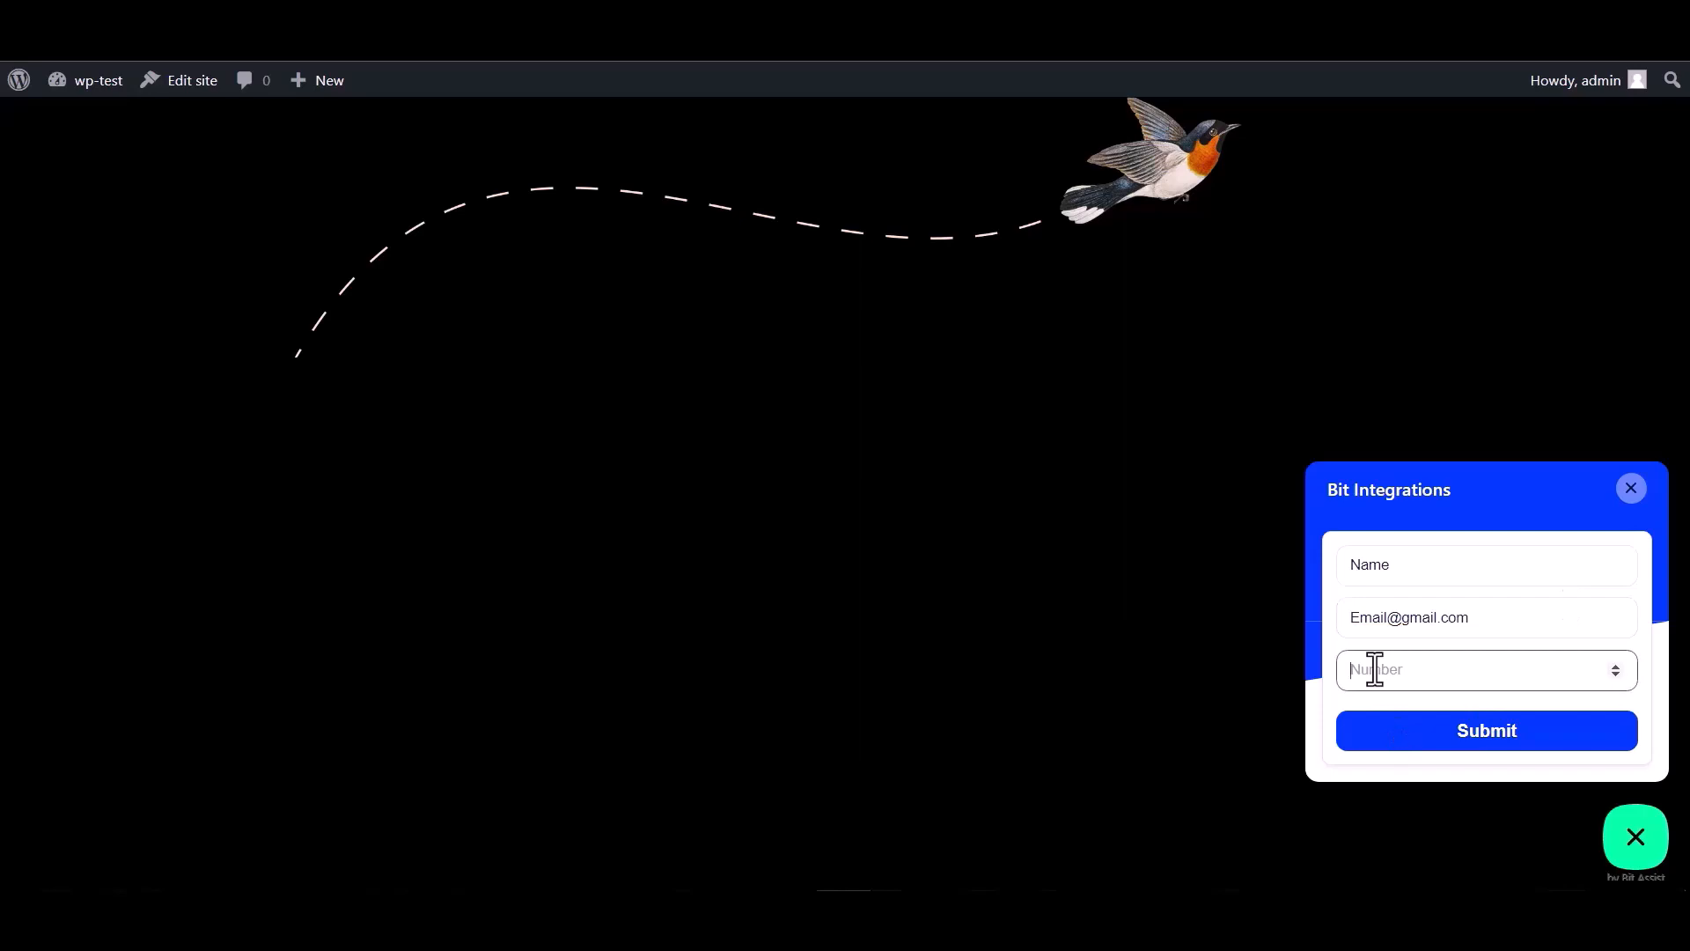
type("000000")
left_click(1481, 745)
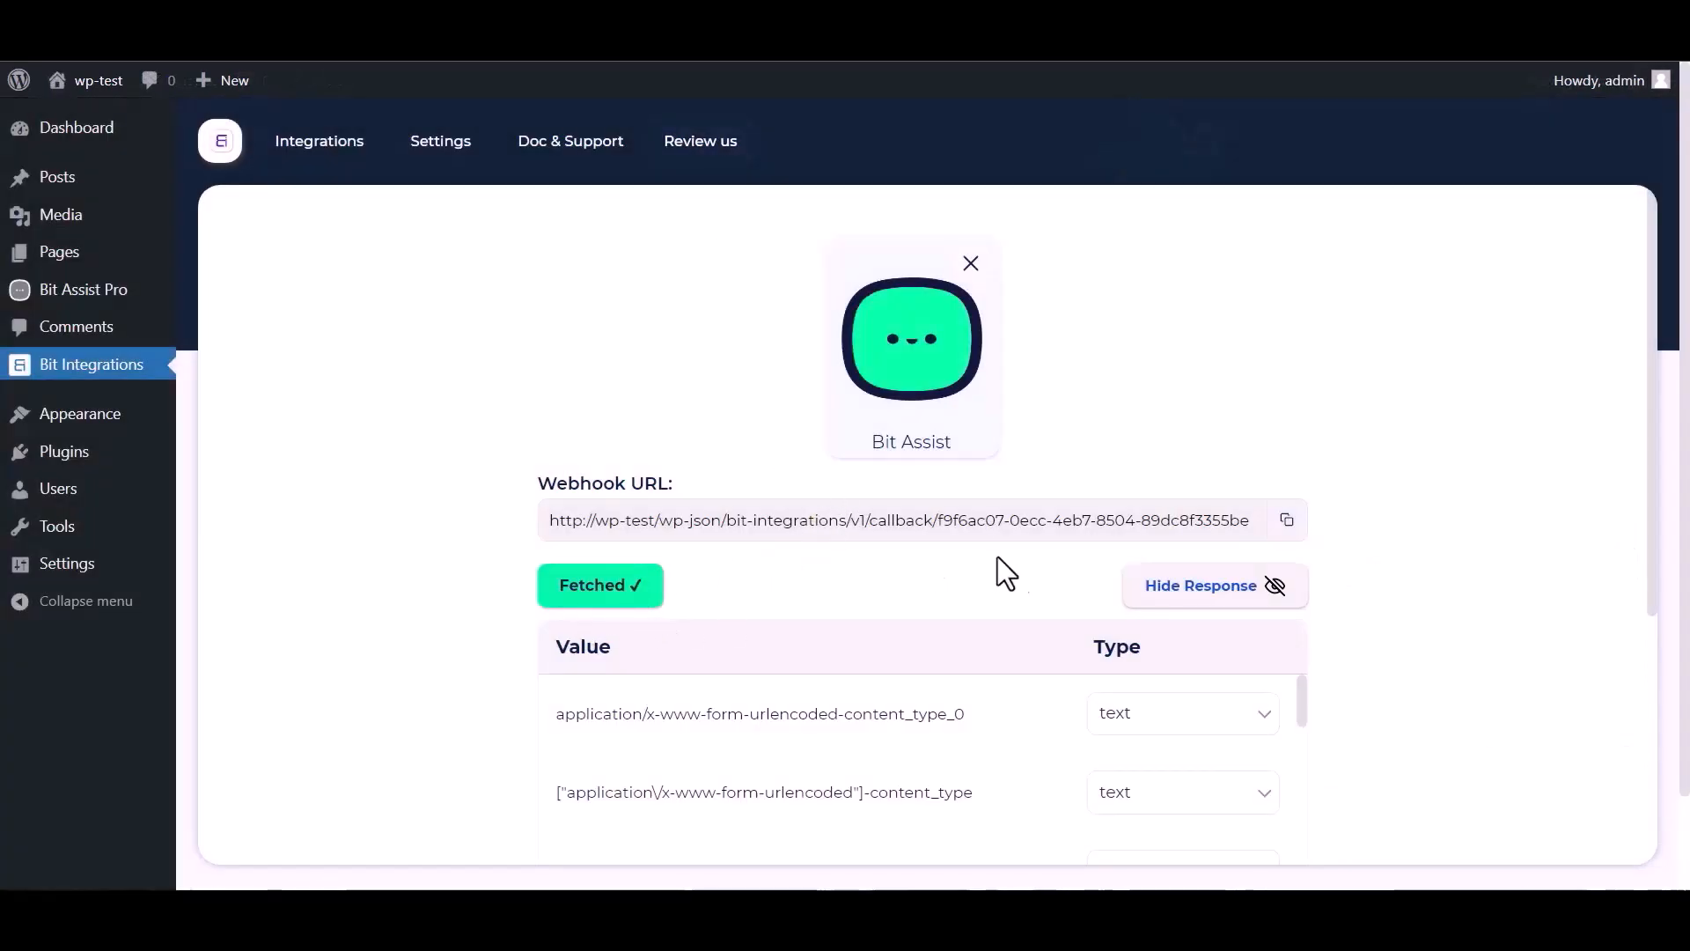
- Select Discord as the action for the fetched data and open the Discord developer console
scroll(1152, 539, "down", 1)
scroll(750, 682, "down", 3)
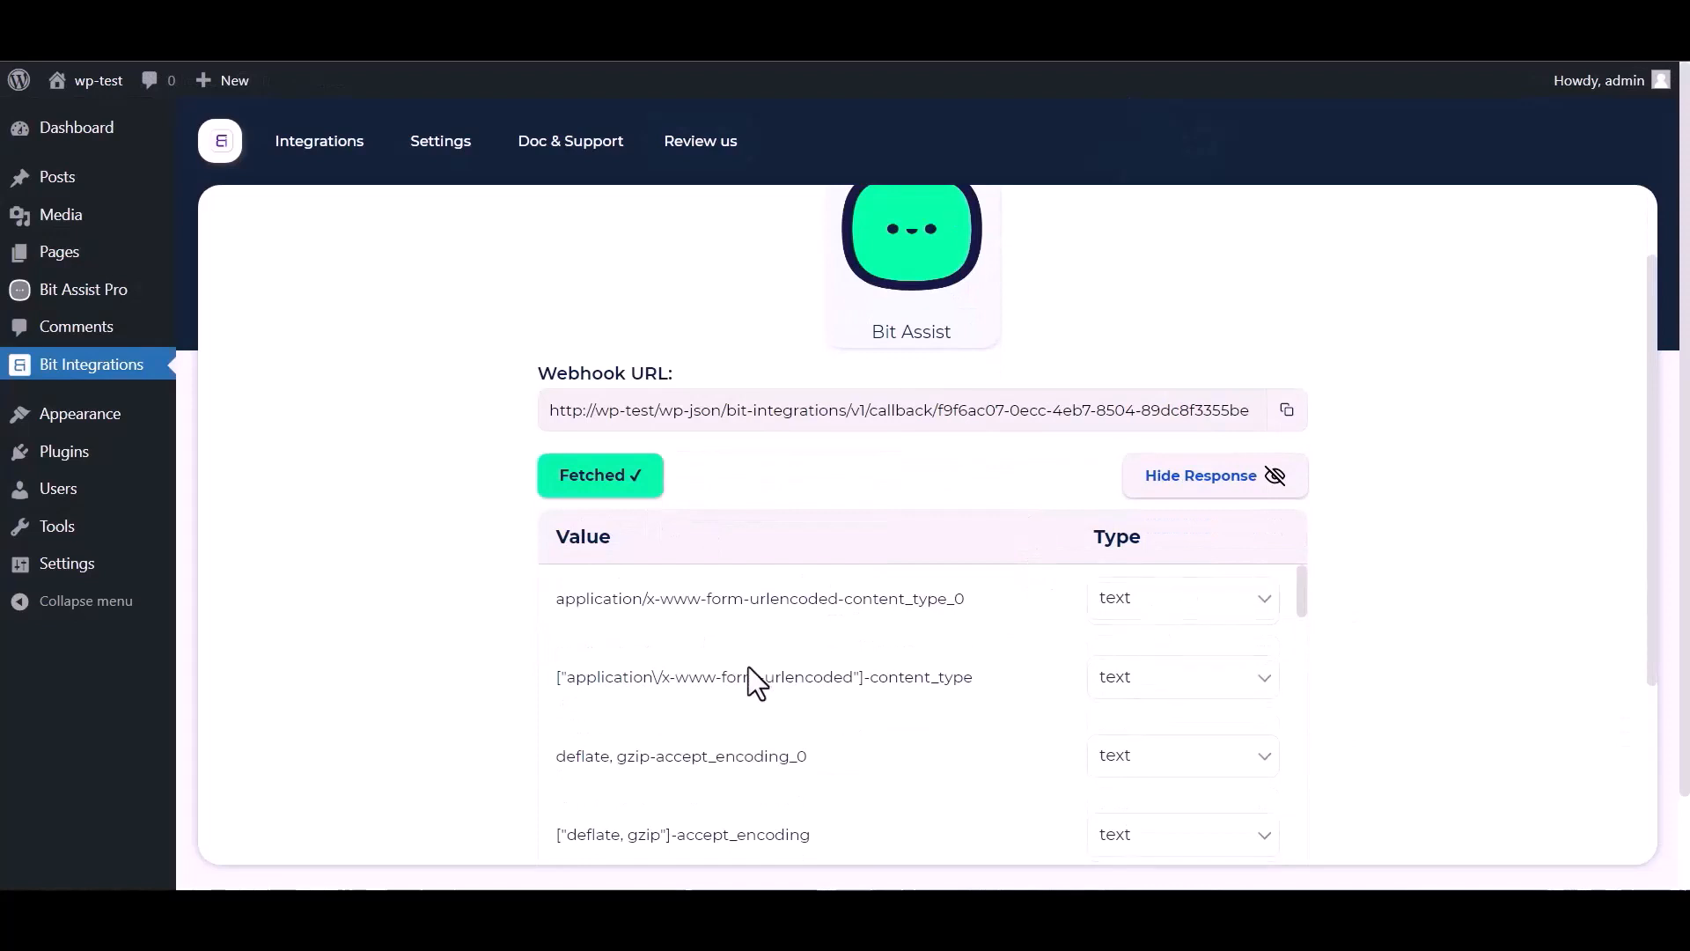
scroll(829, 669, "down", 10)
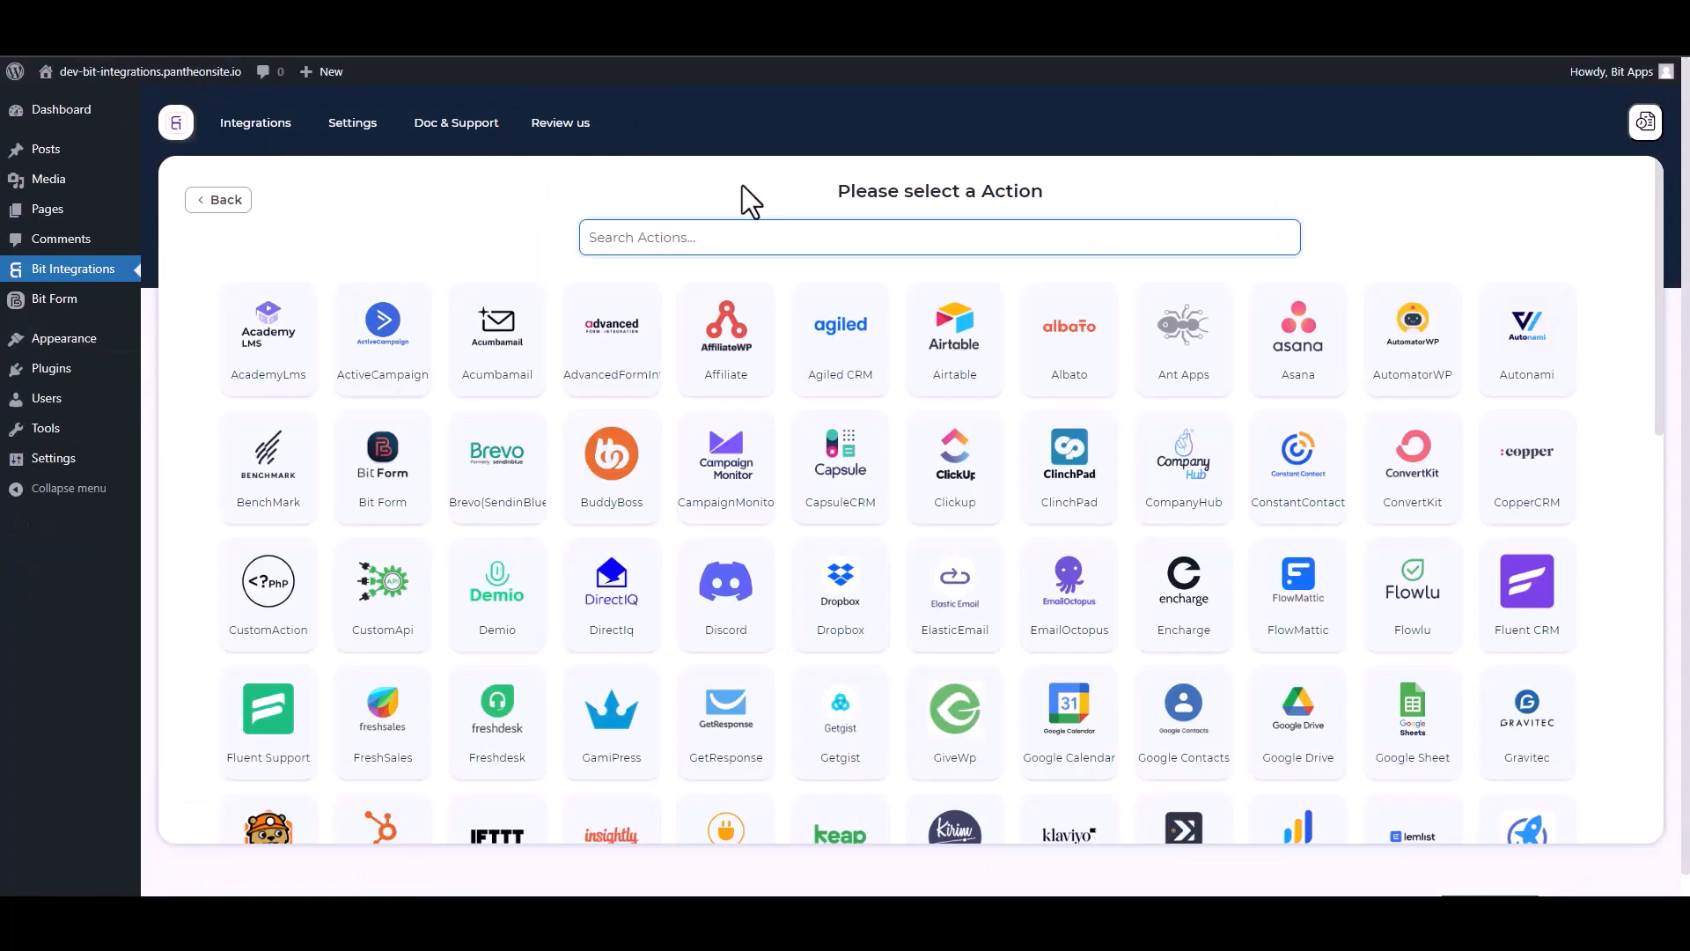
type("dis")
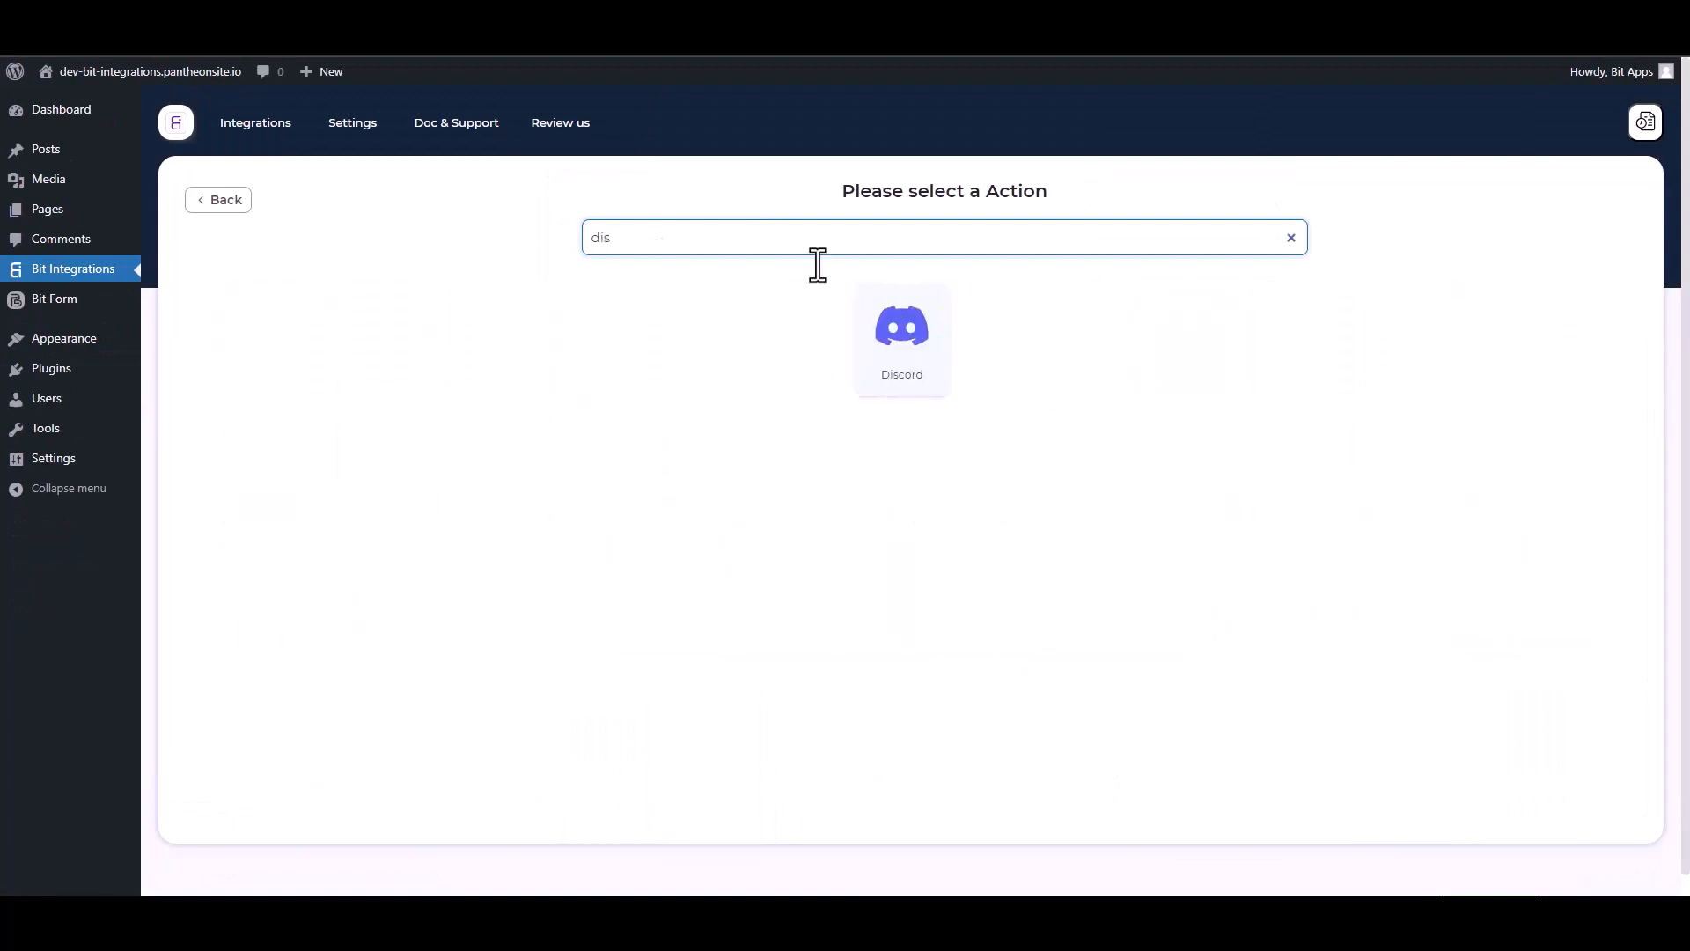
left_click(933, 383)
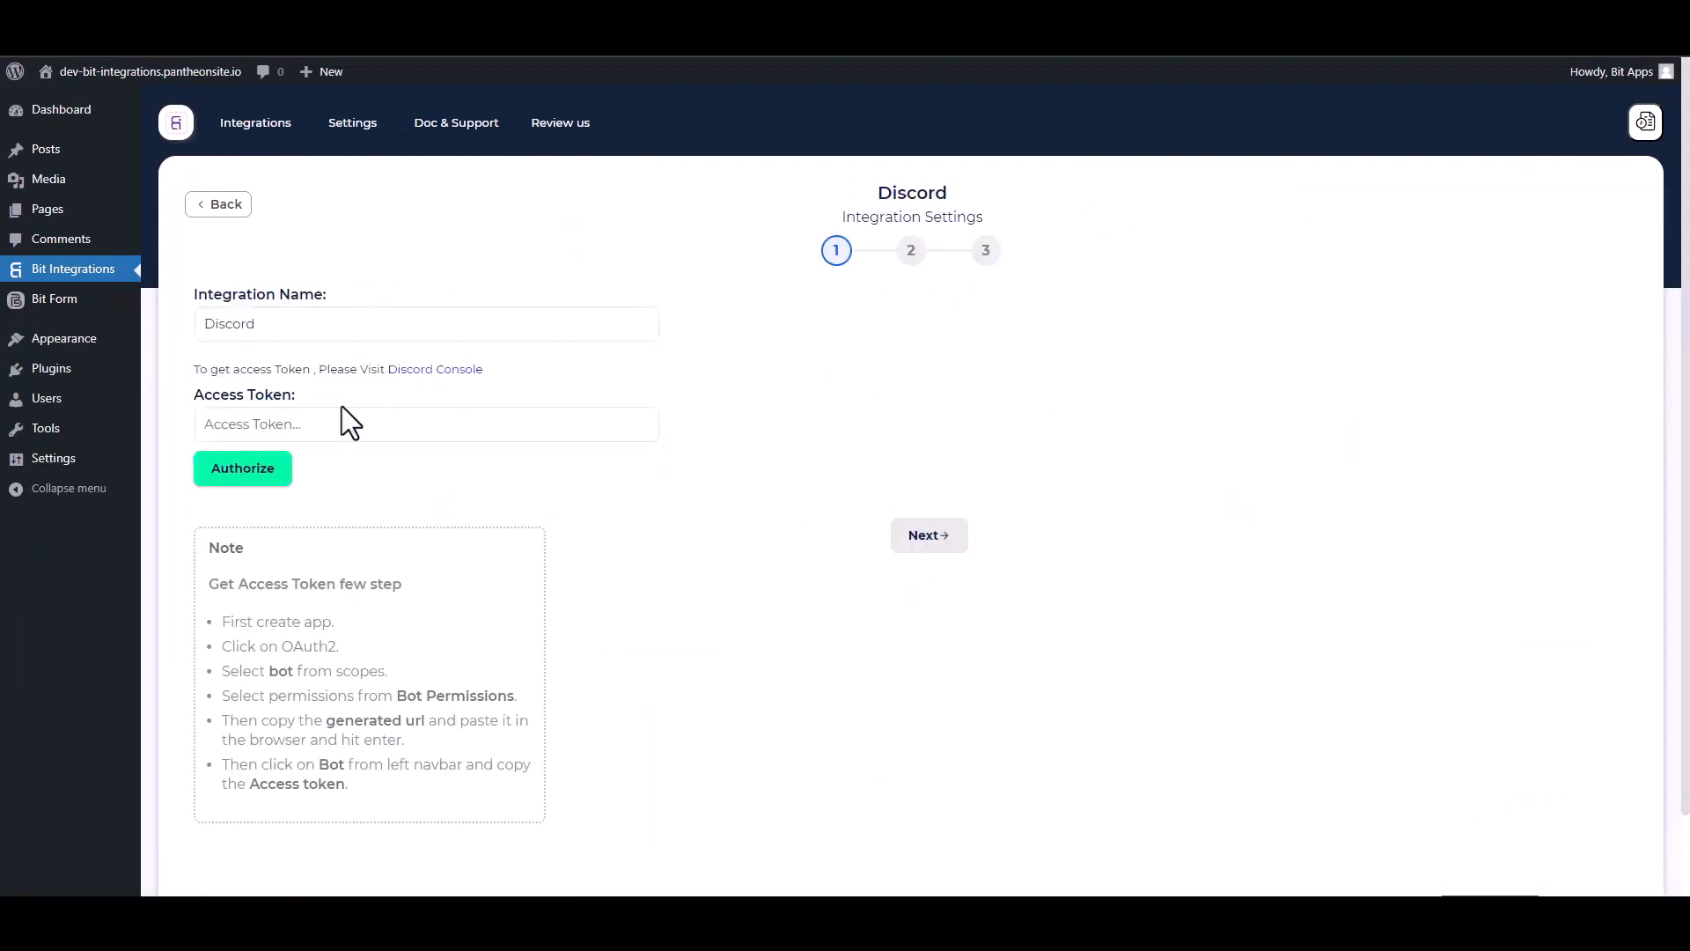
left_click(342, 416)
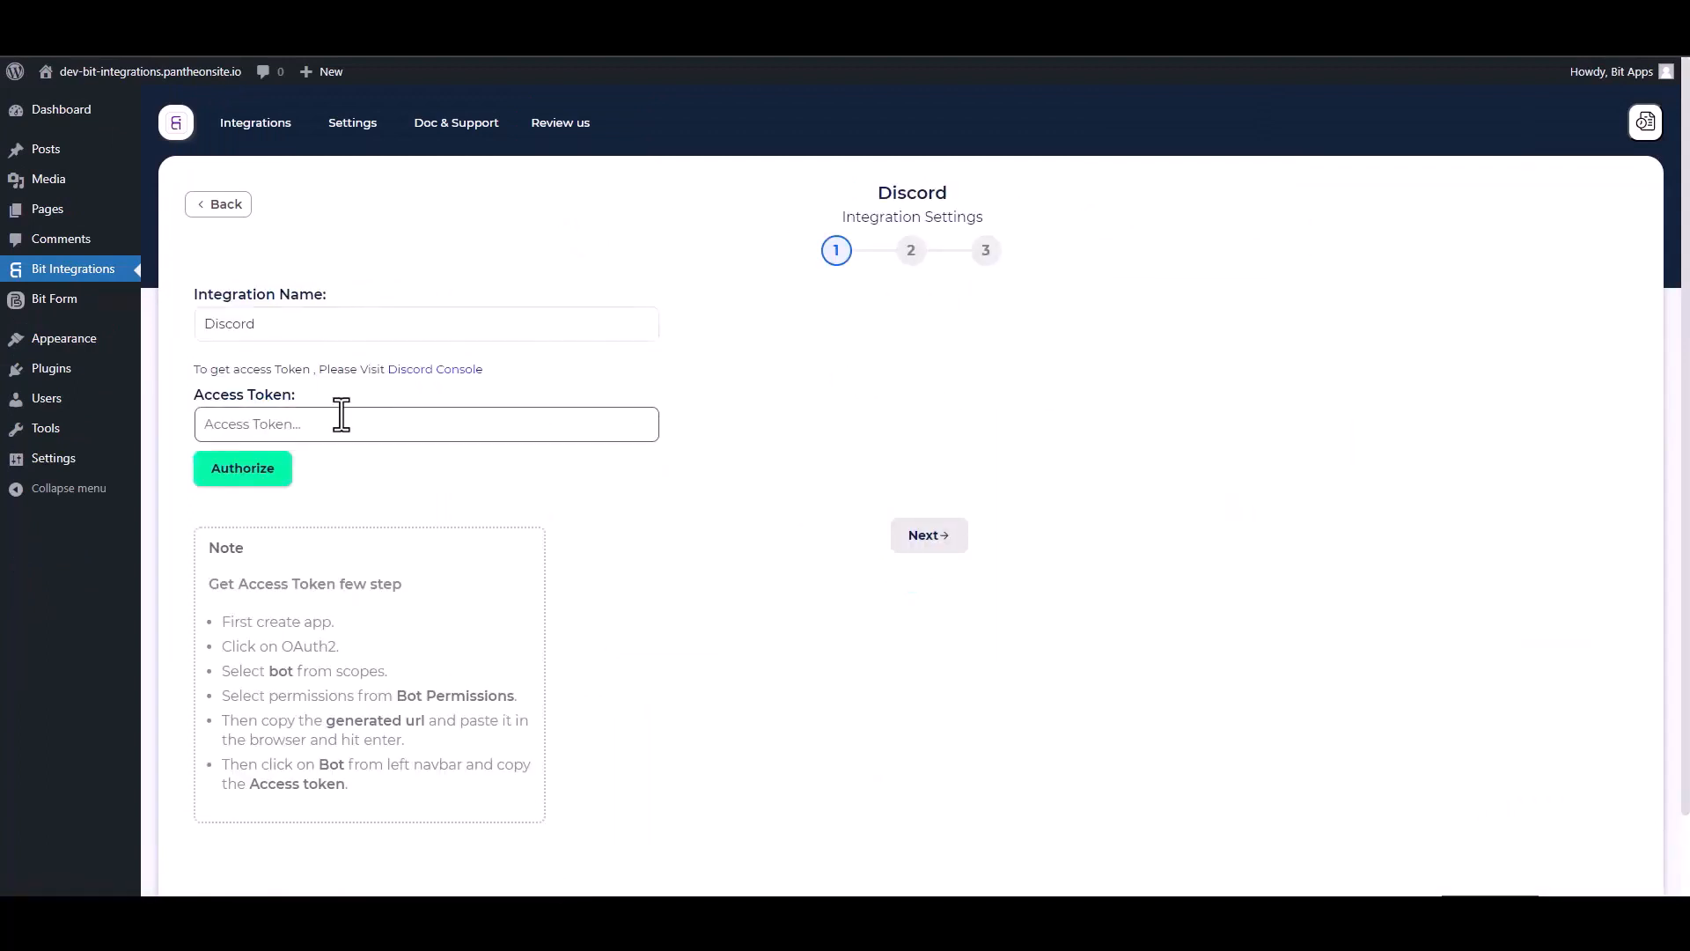
left_click(440, 377)
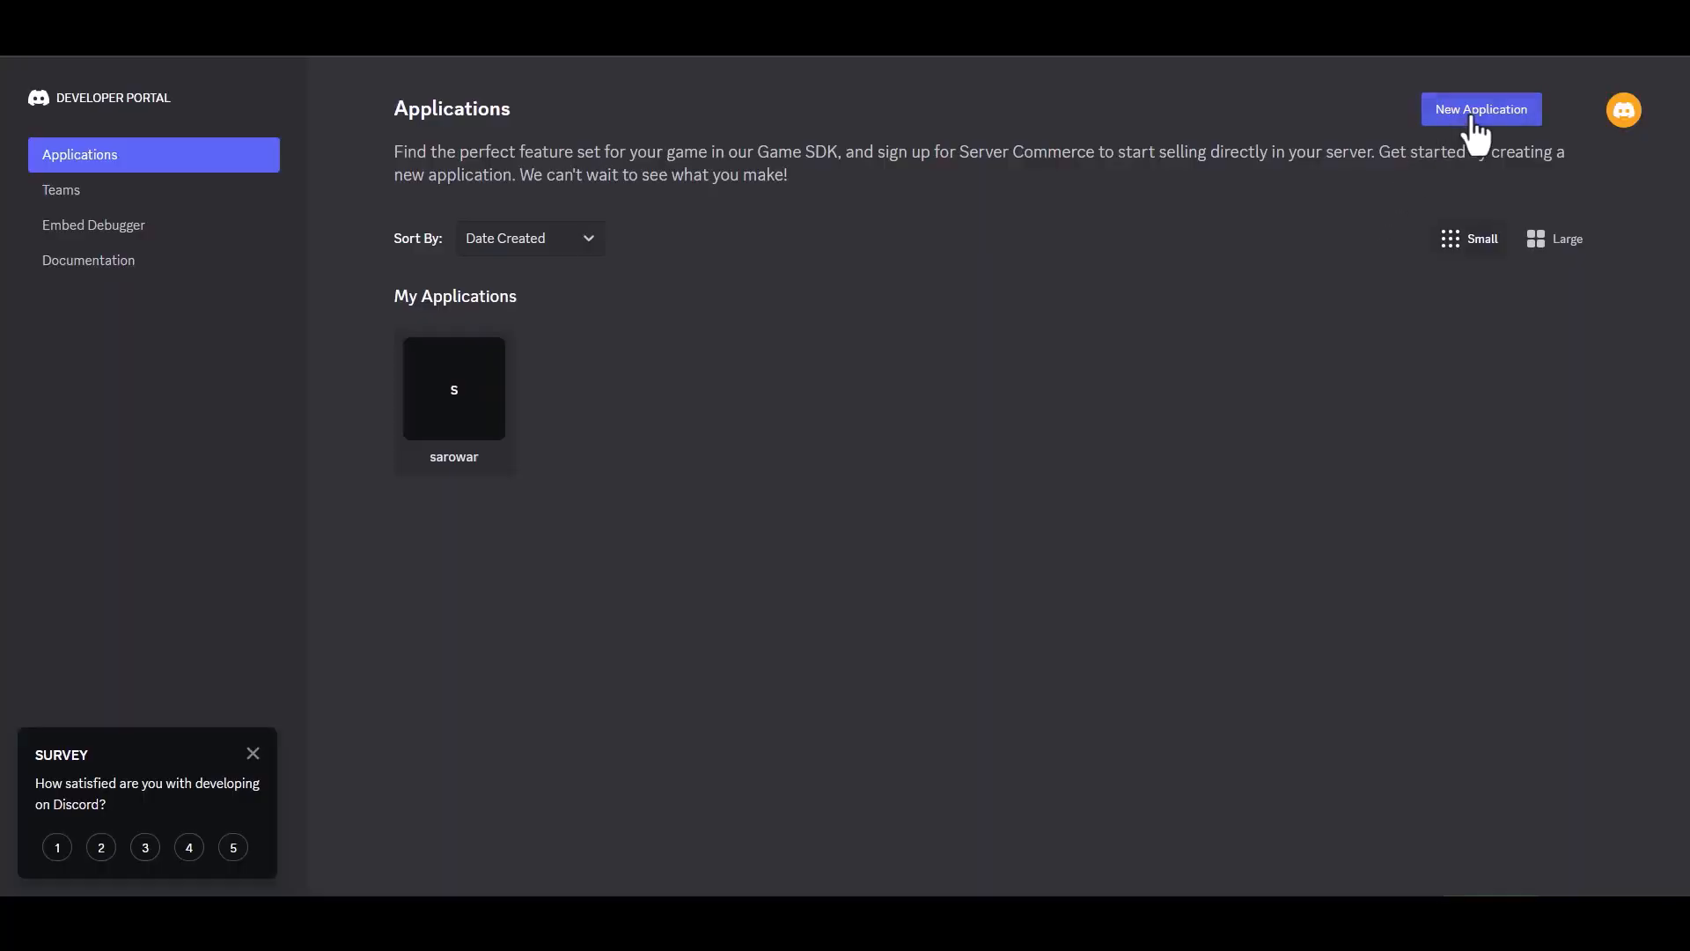
- Create a Discord application named 'Bit Integrations', accepting the terms, and open its OAuth2 settings
left_click(1470, 115)
left_click(757, 446)
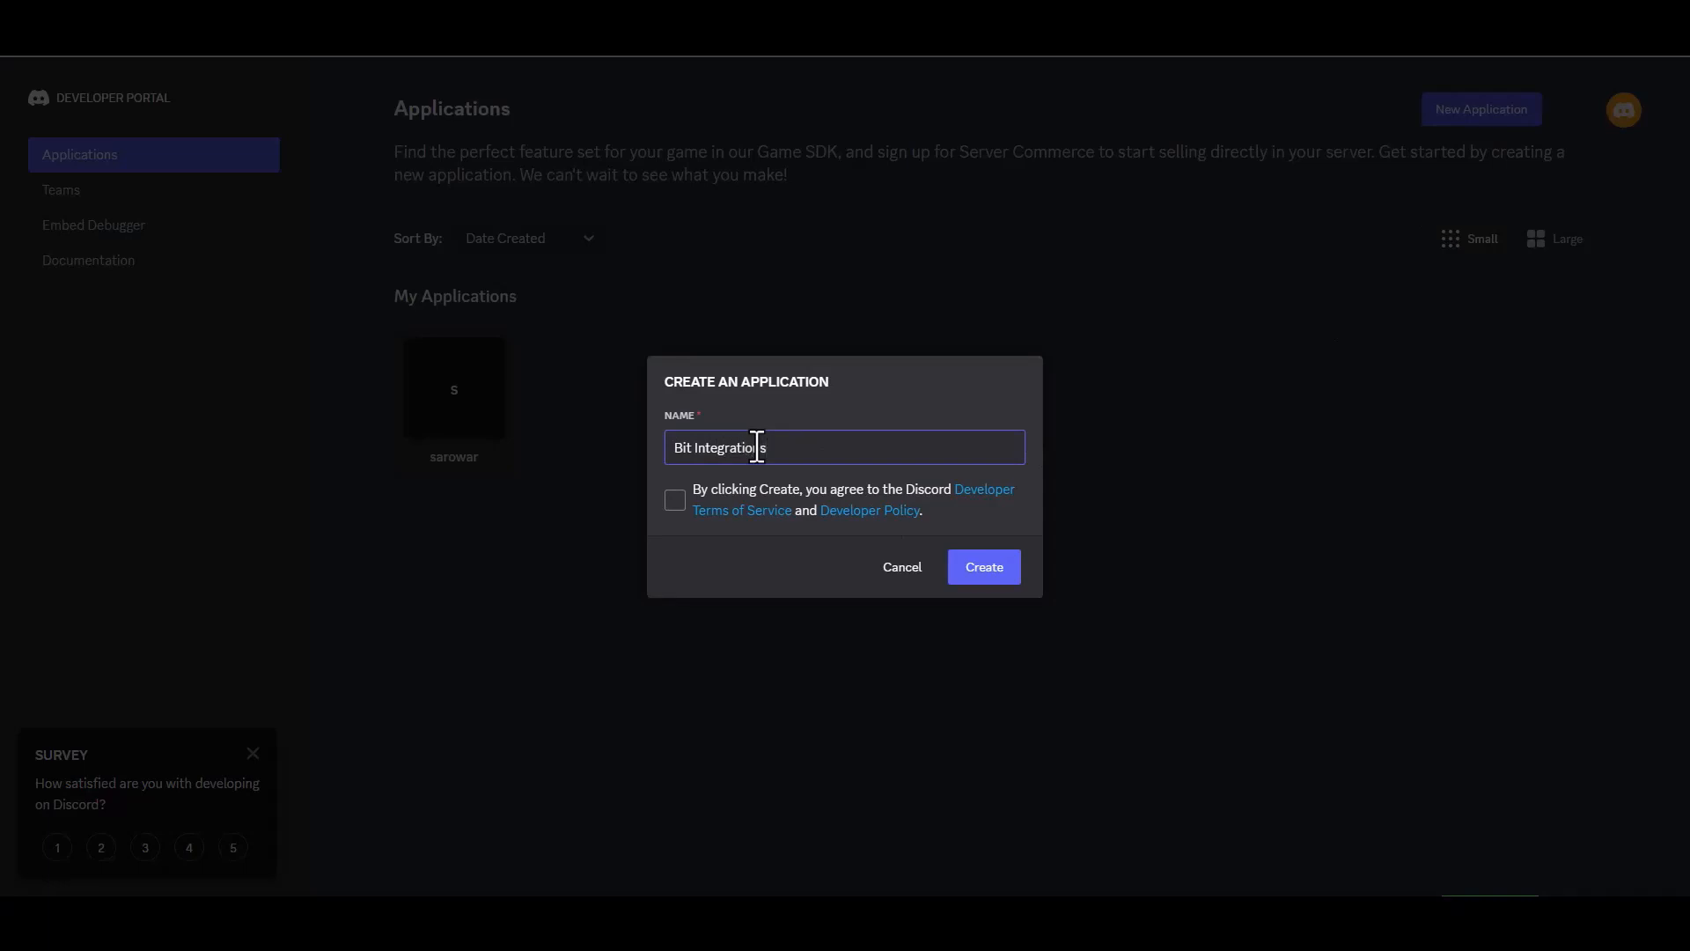
left_click(676, 500)
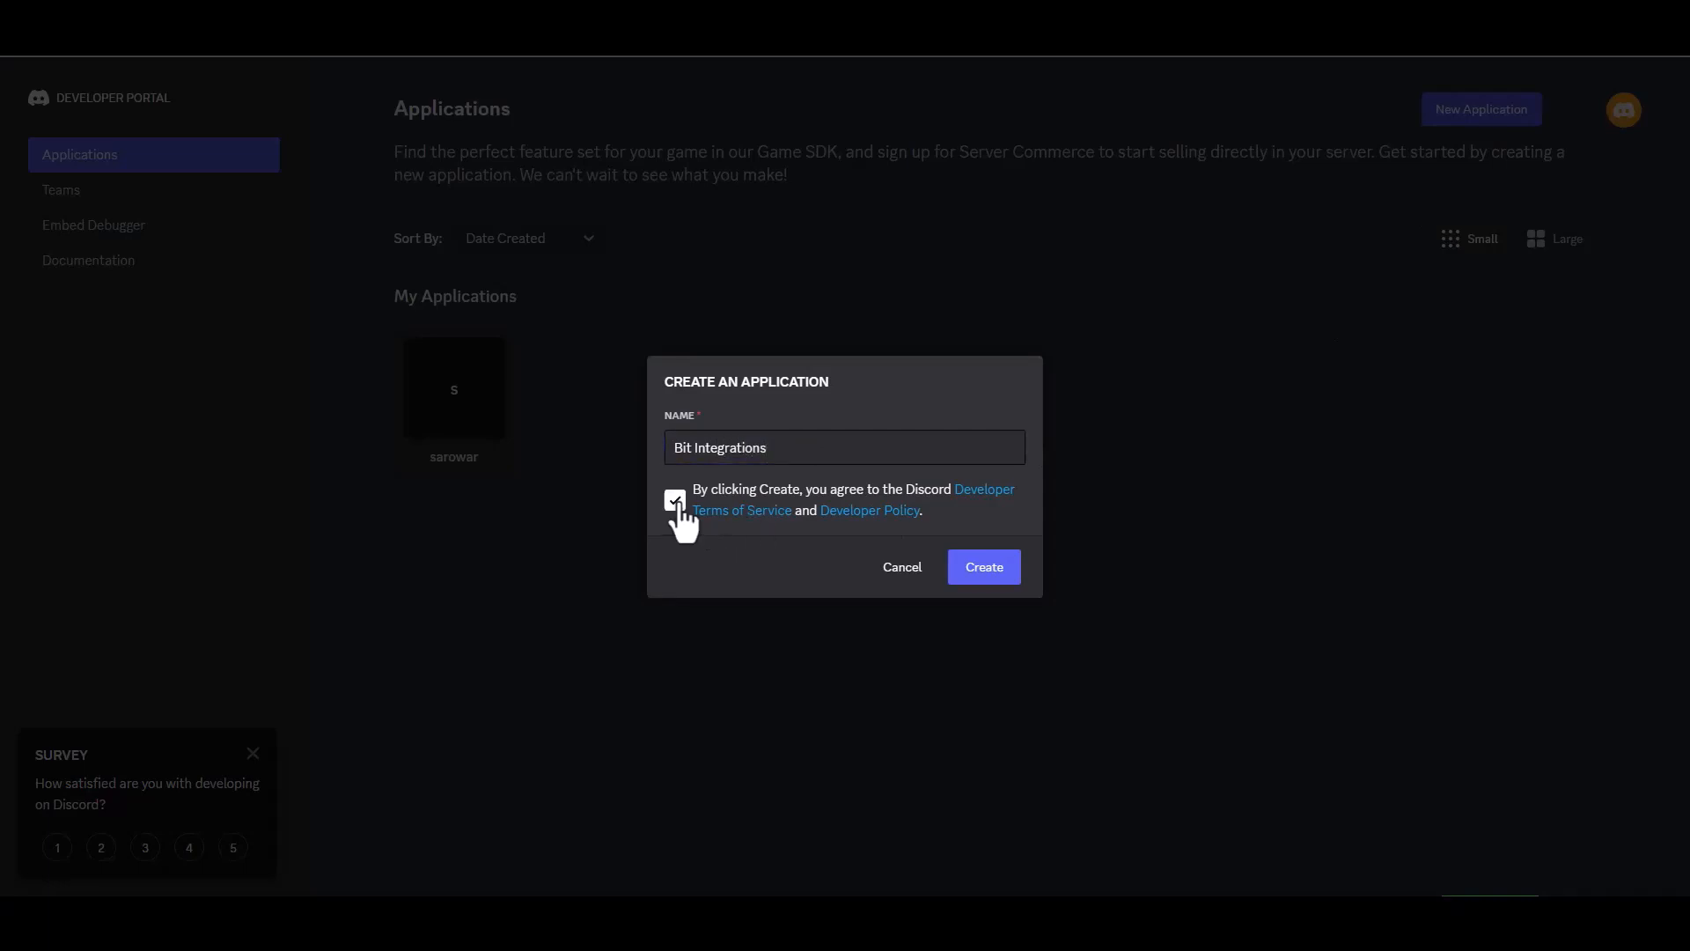
left_click(964, 580)
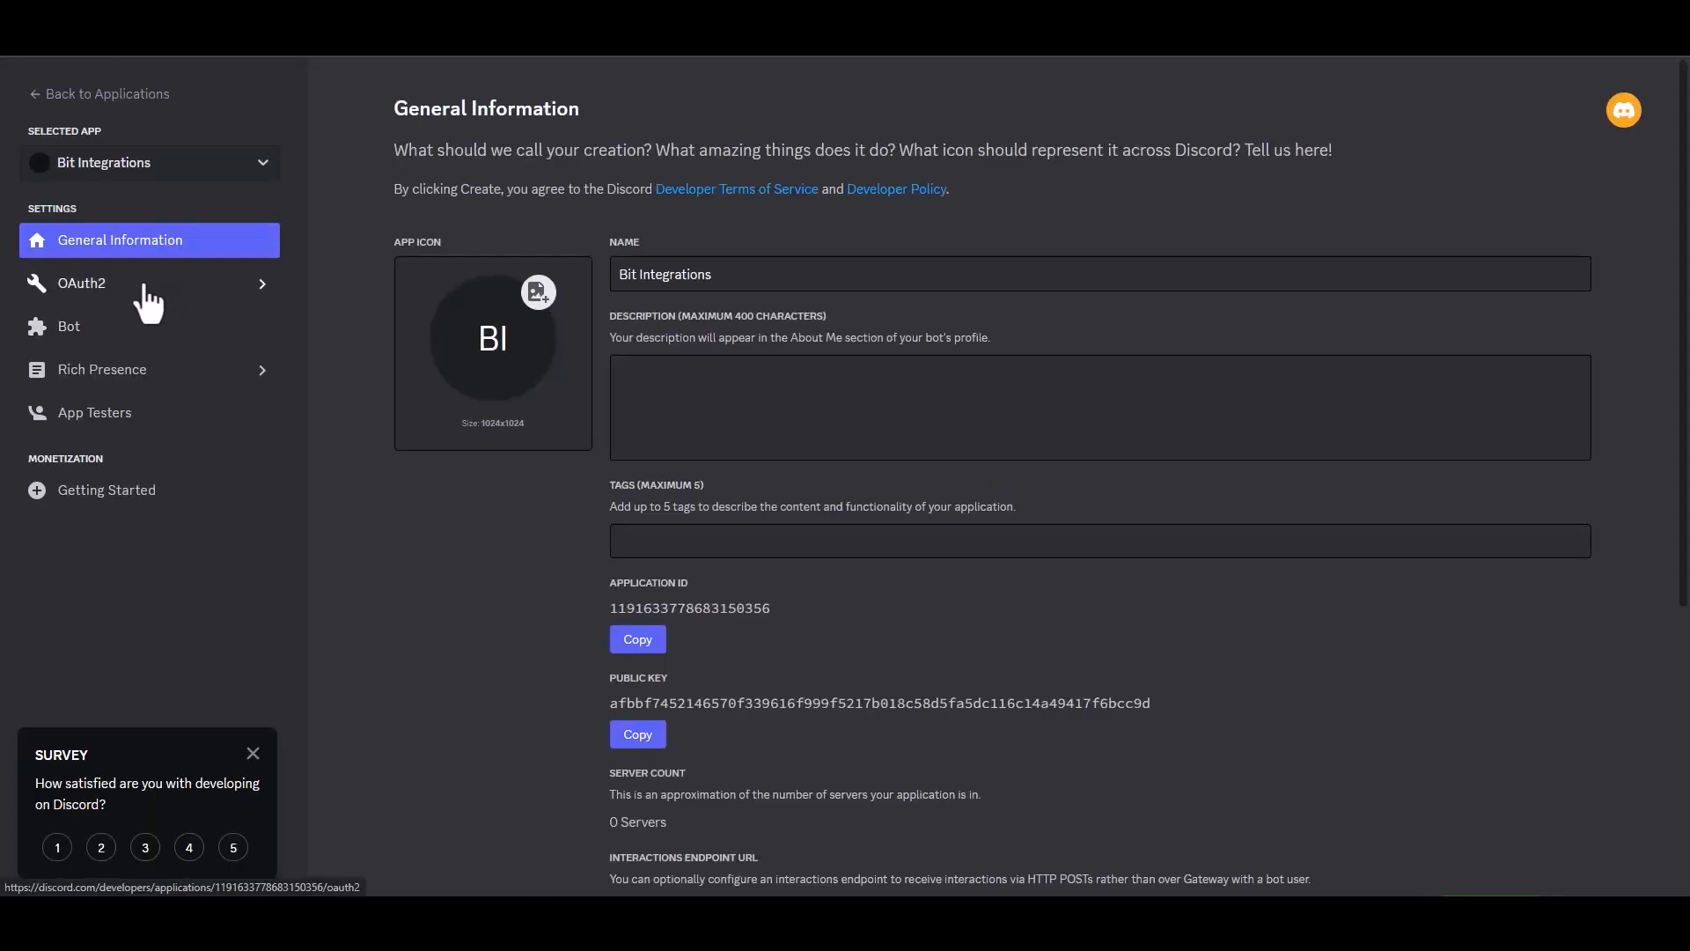
left_click(146, 298)
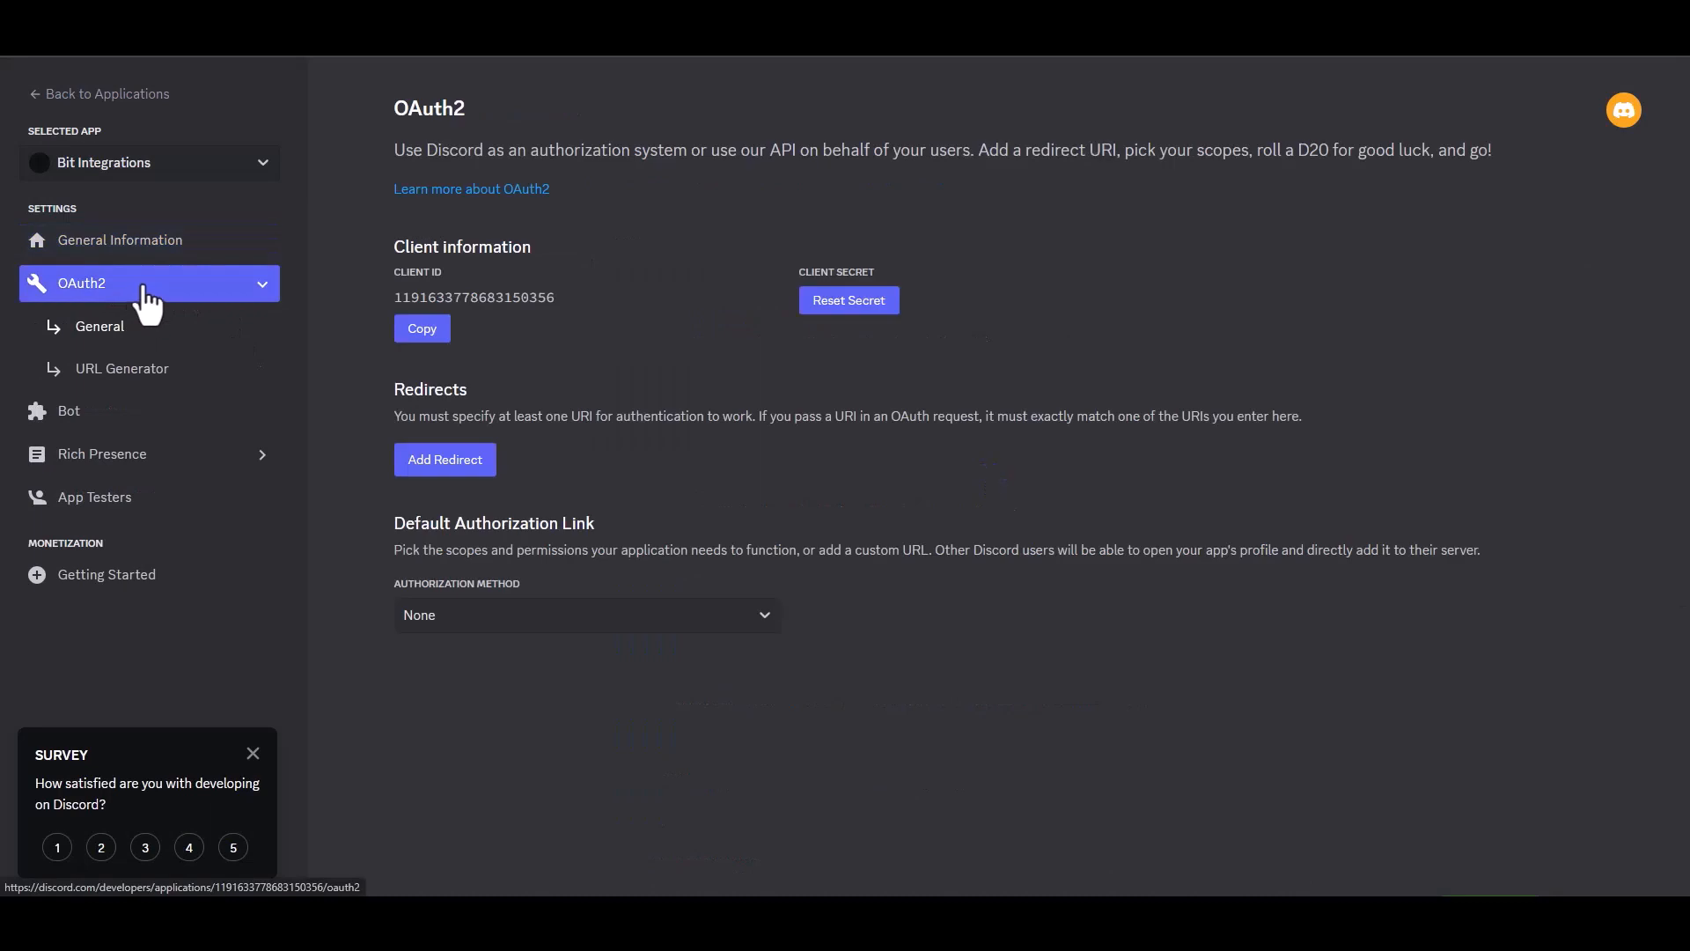
- In the URL Generator, tick the bot scope and Administrator permission, then copy the generated URL
left_click(160, 384)
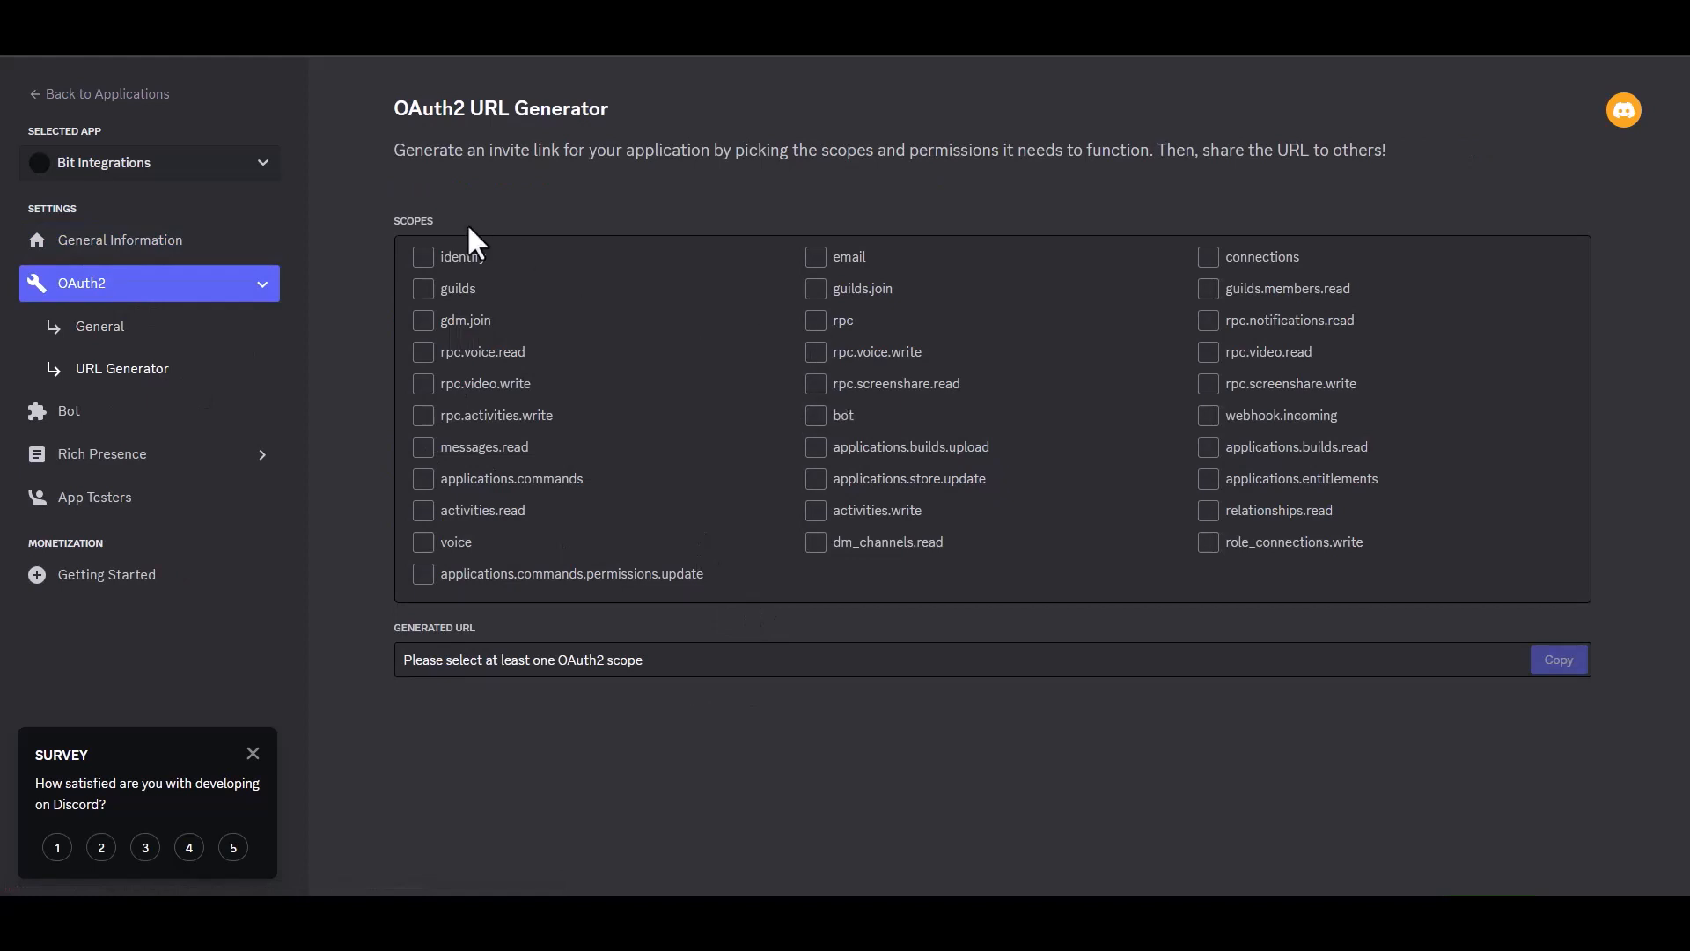
left_click(816, 416)
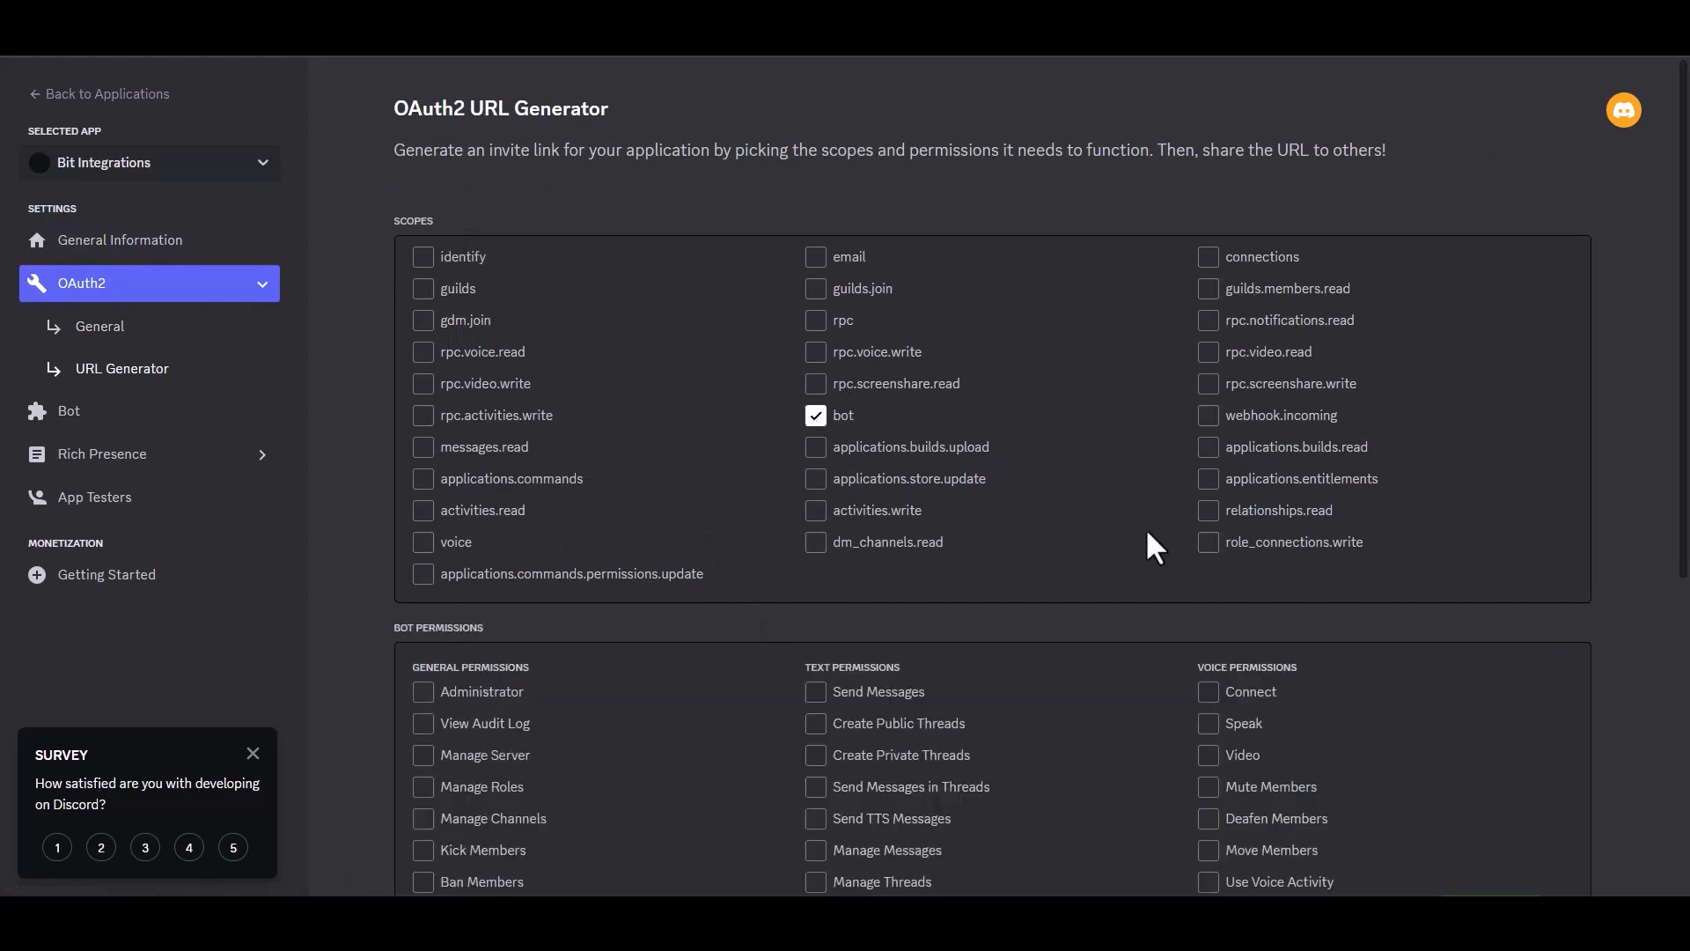
scroll(1607, 441, "down", 4)
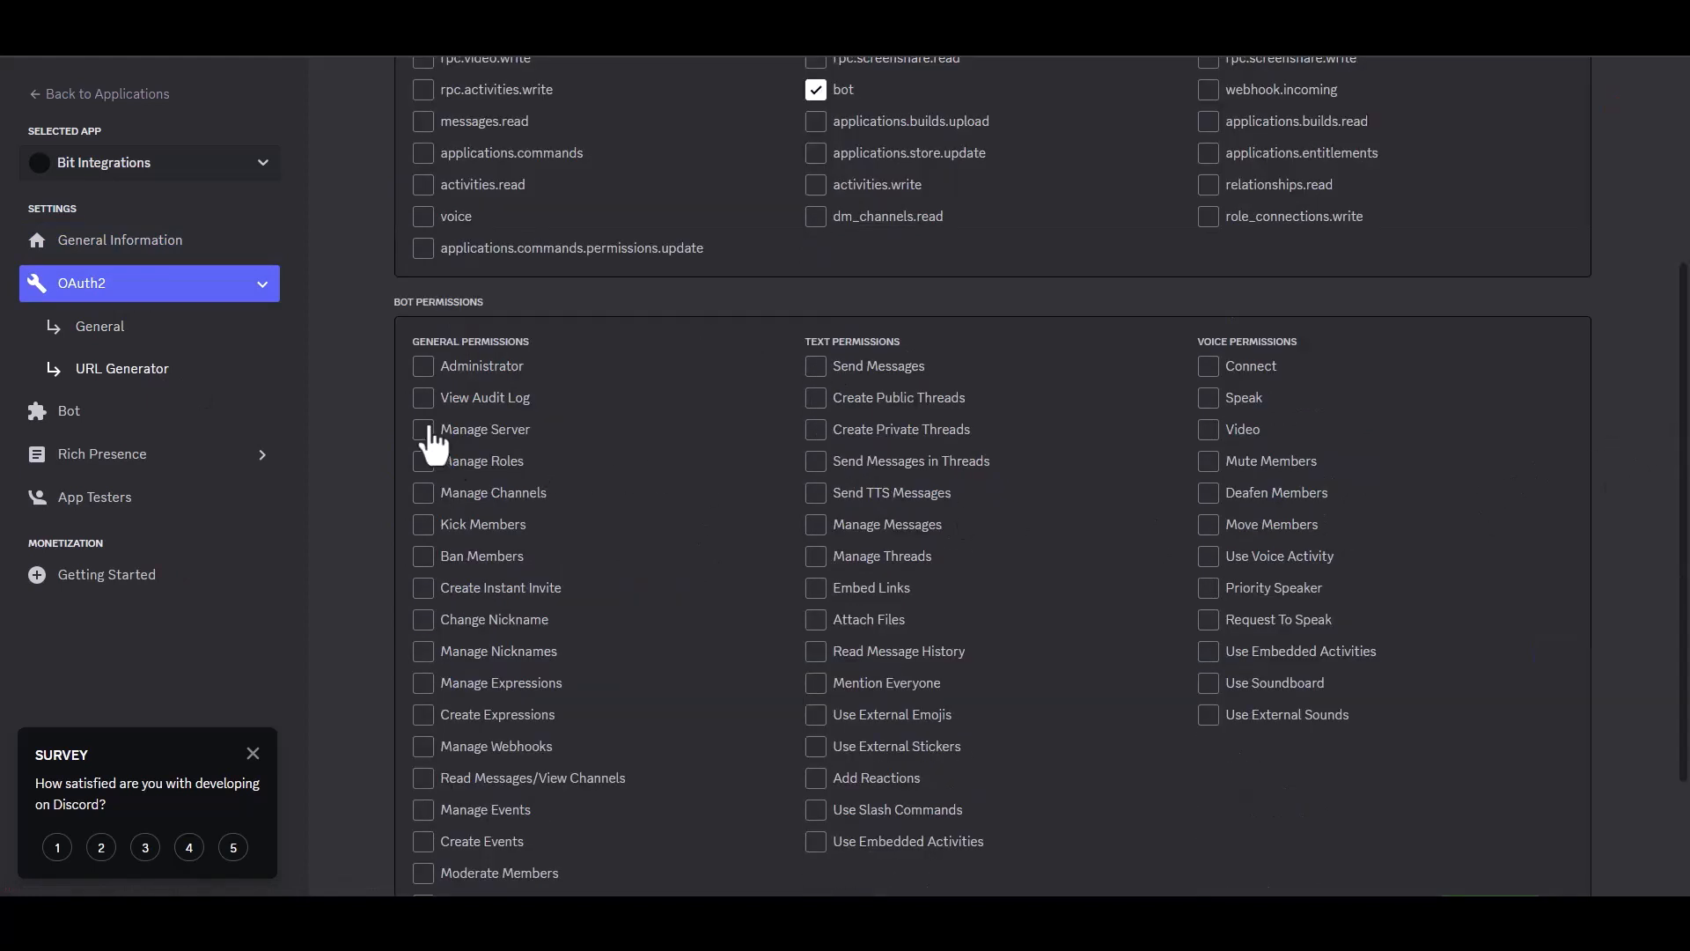
left_click(423, 368)
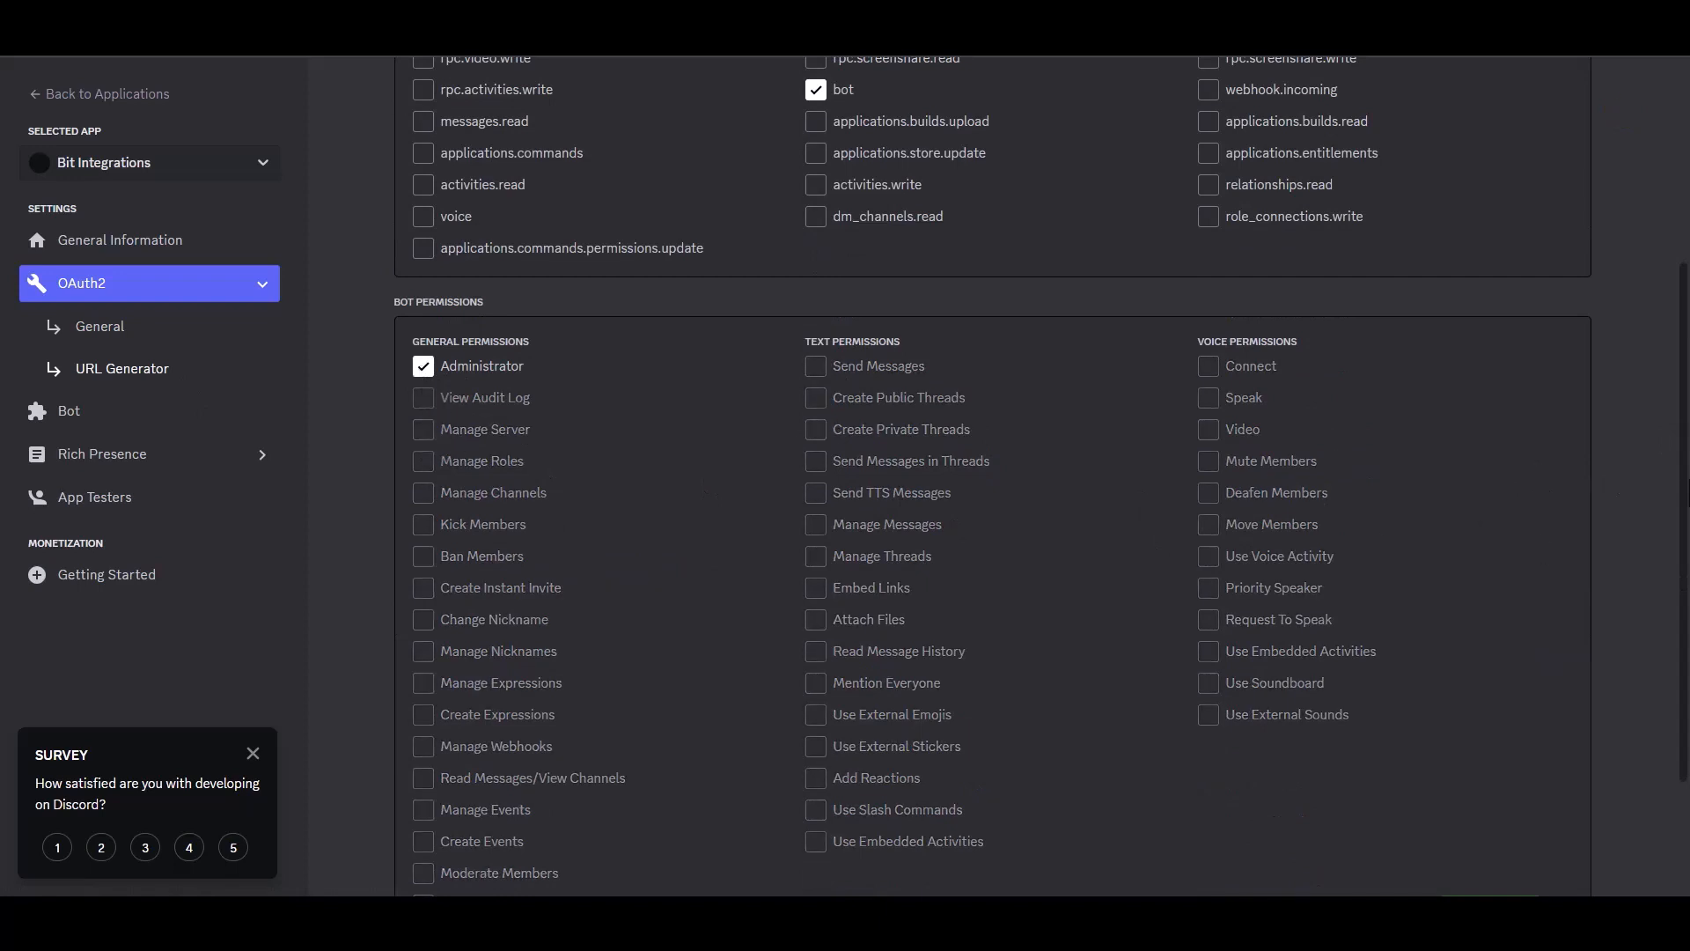
scroll(1686, 456, "down", 2)
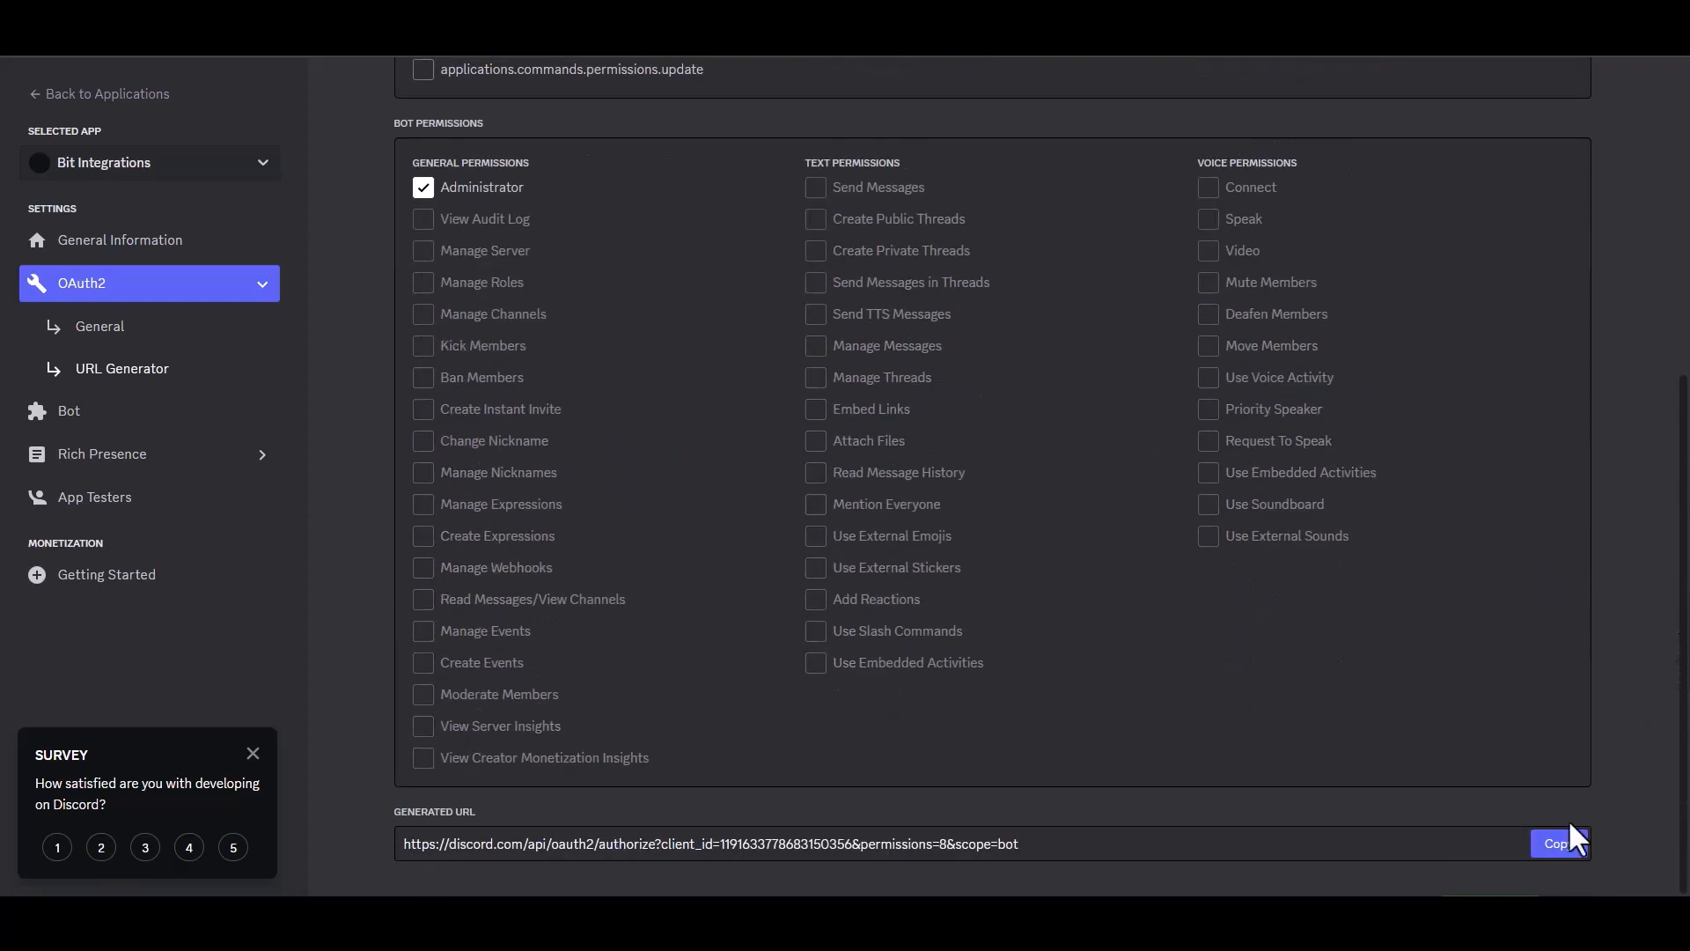
left_click(1548, 847)
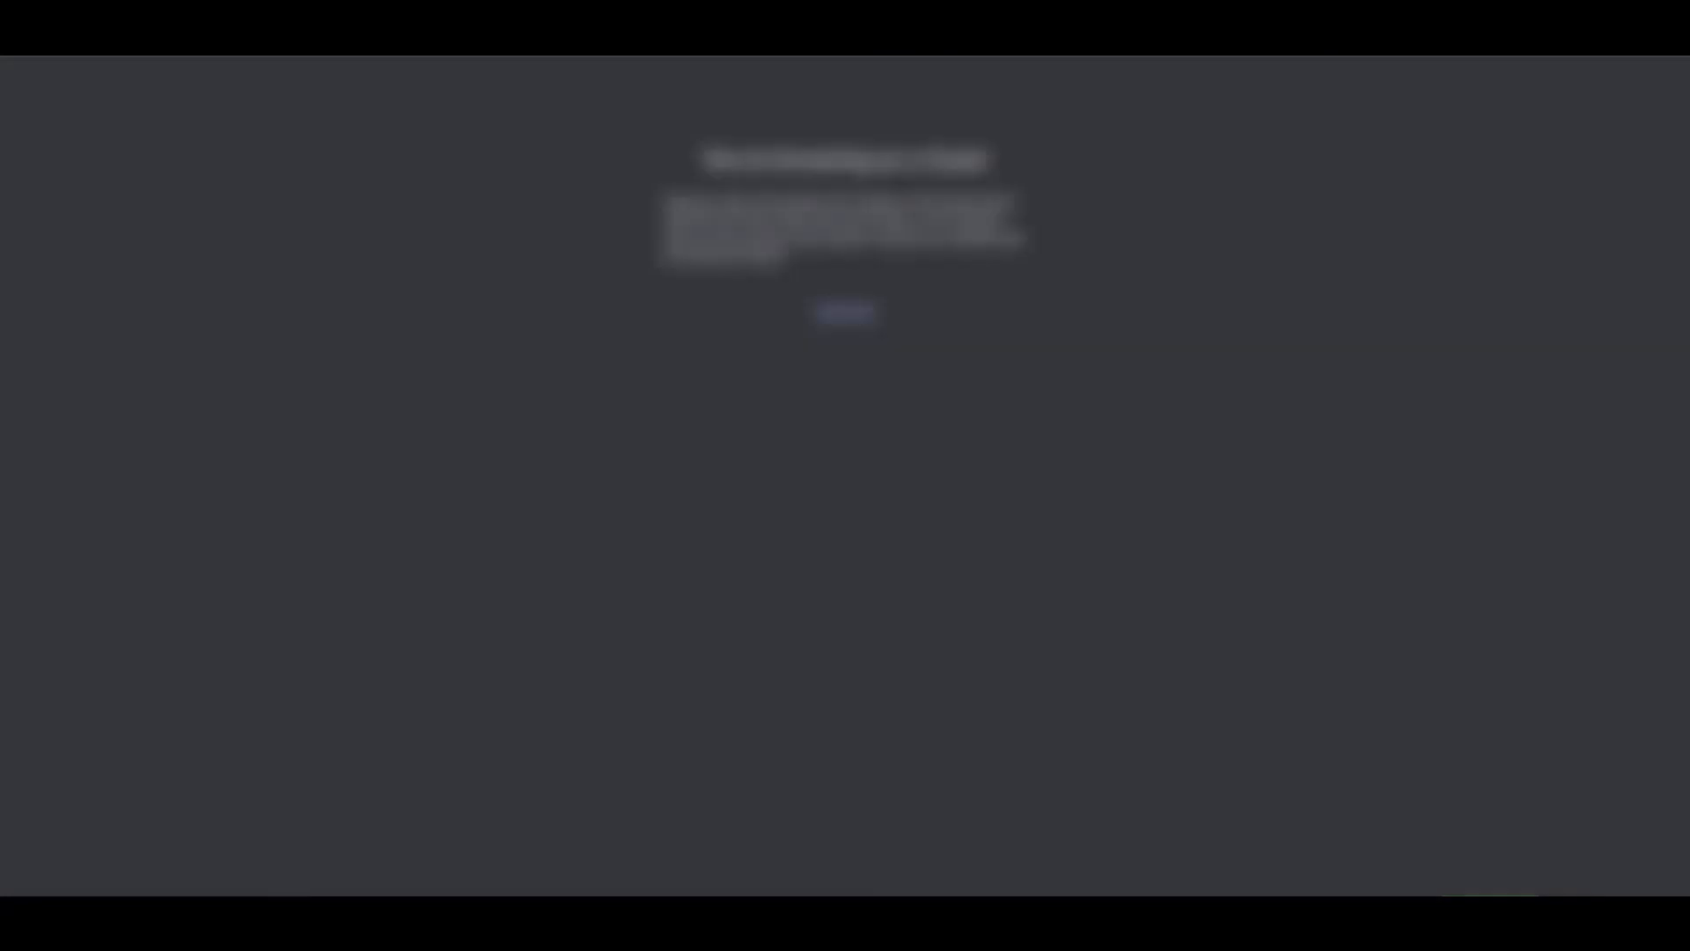
- Load the pasted invite URL, select the user's server, and authorize the bot with Administrator permission
key("ctrl+v")
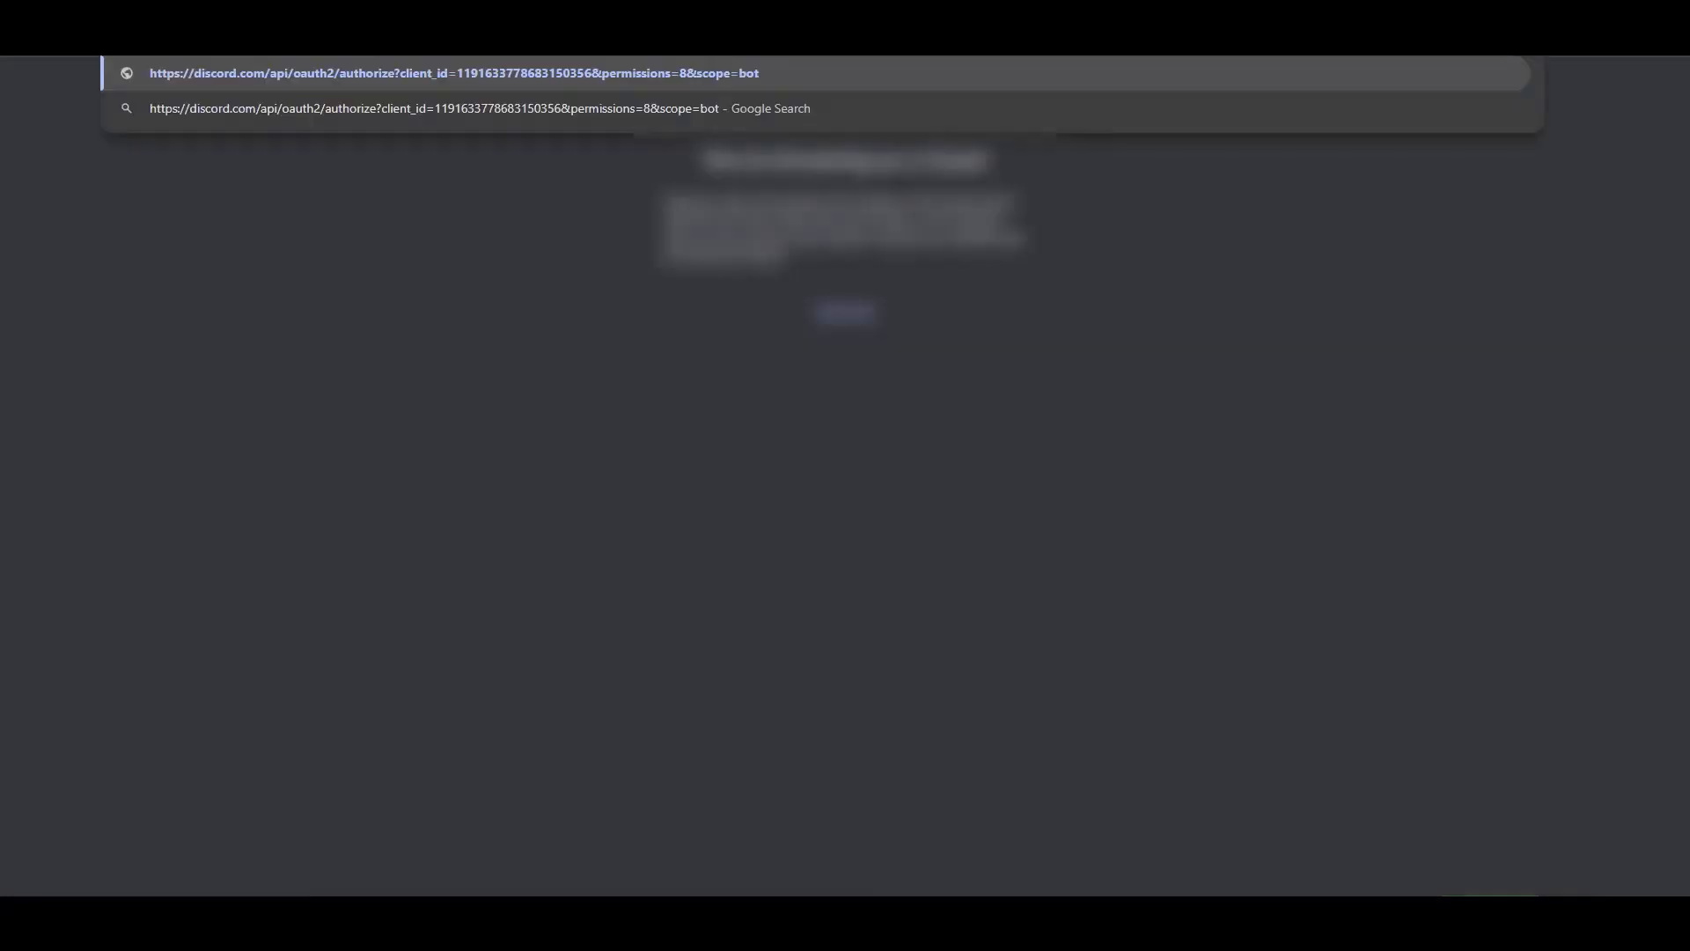
key("Return")
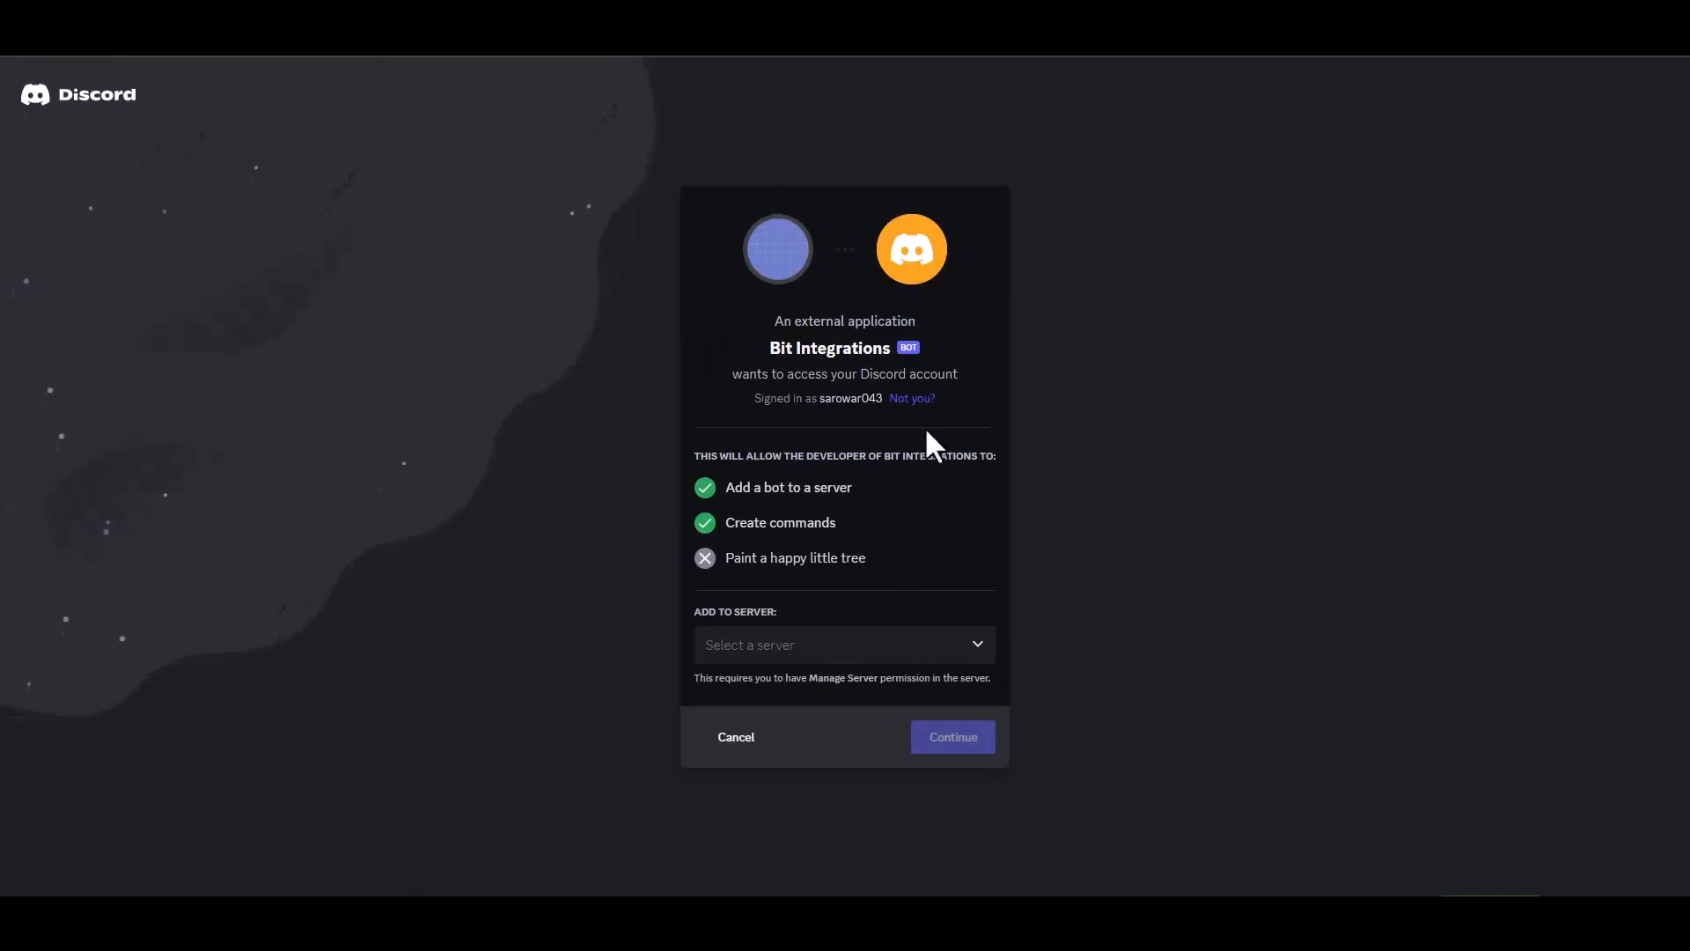
left_click(814, 650)
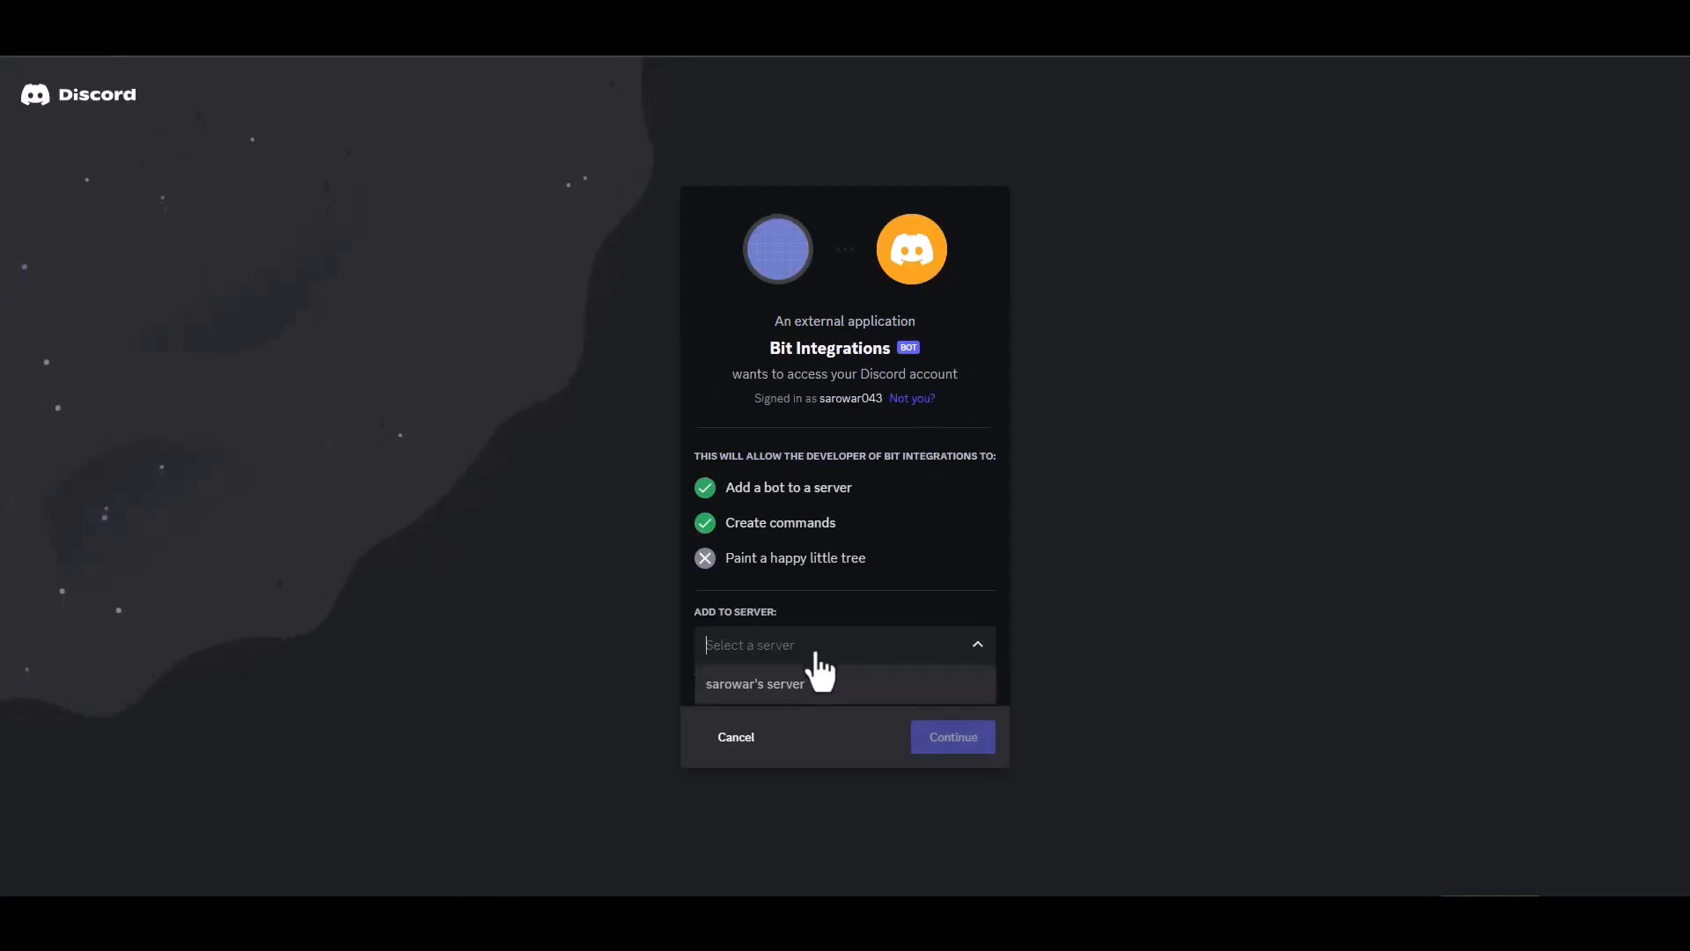
left_click(773, 687)
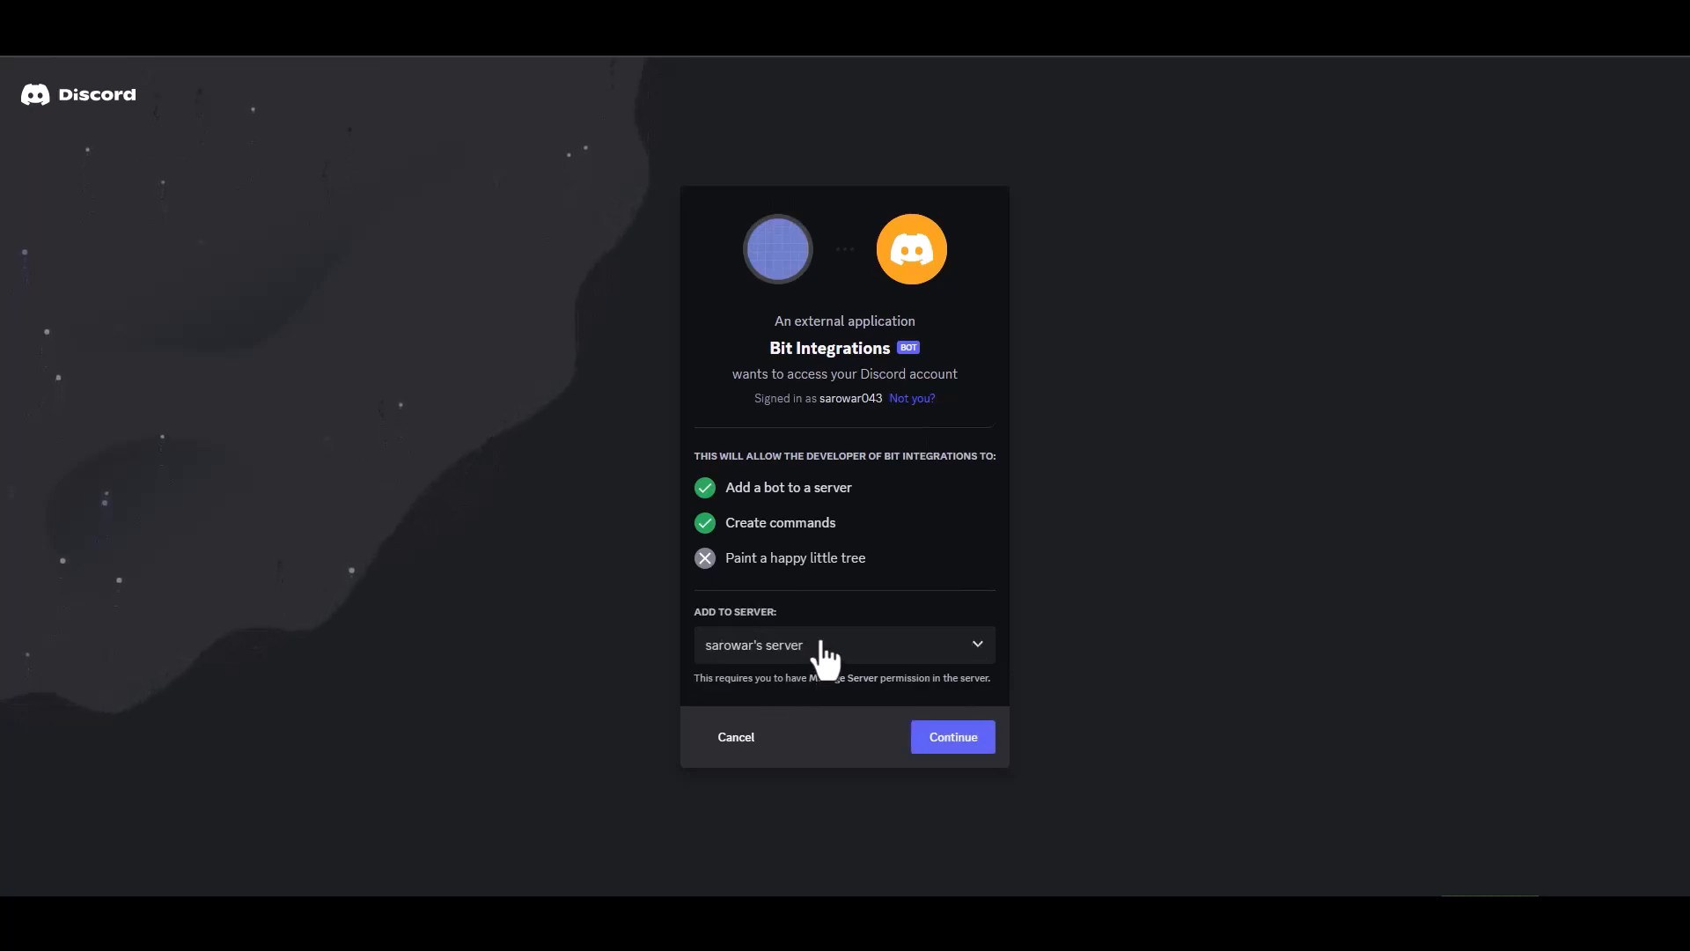
left_click(953, 740)
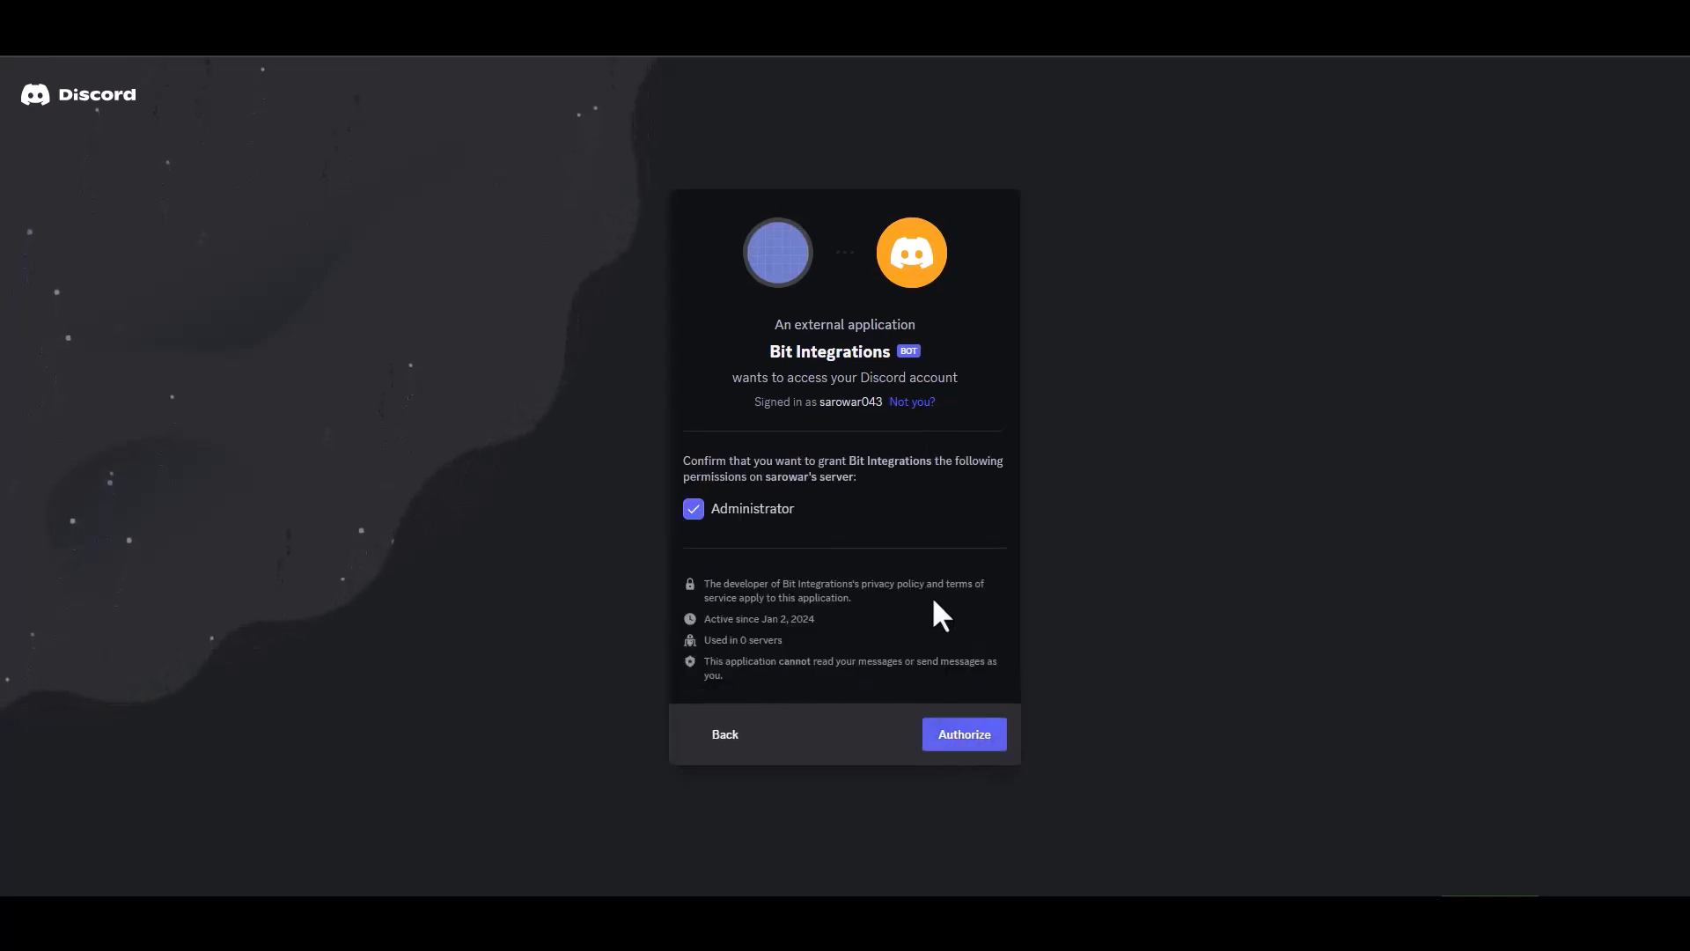
left_click(963, 738)
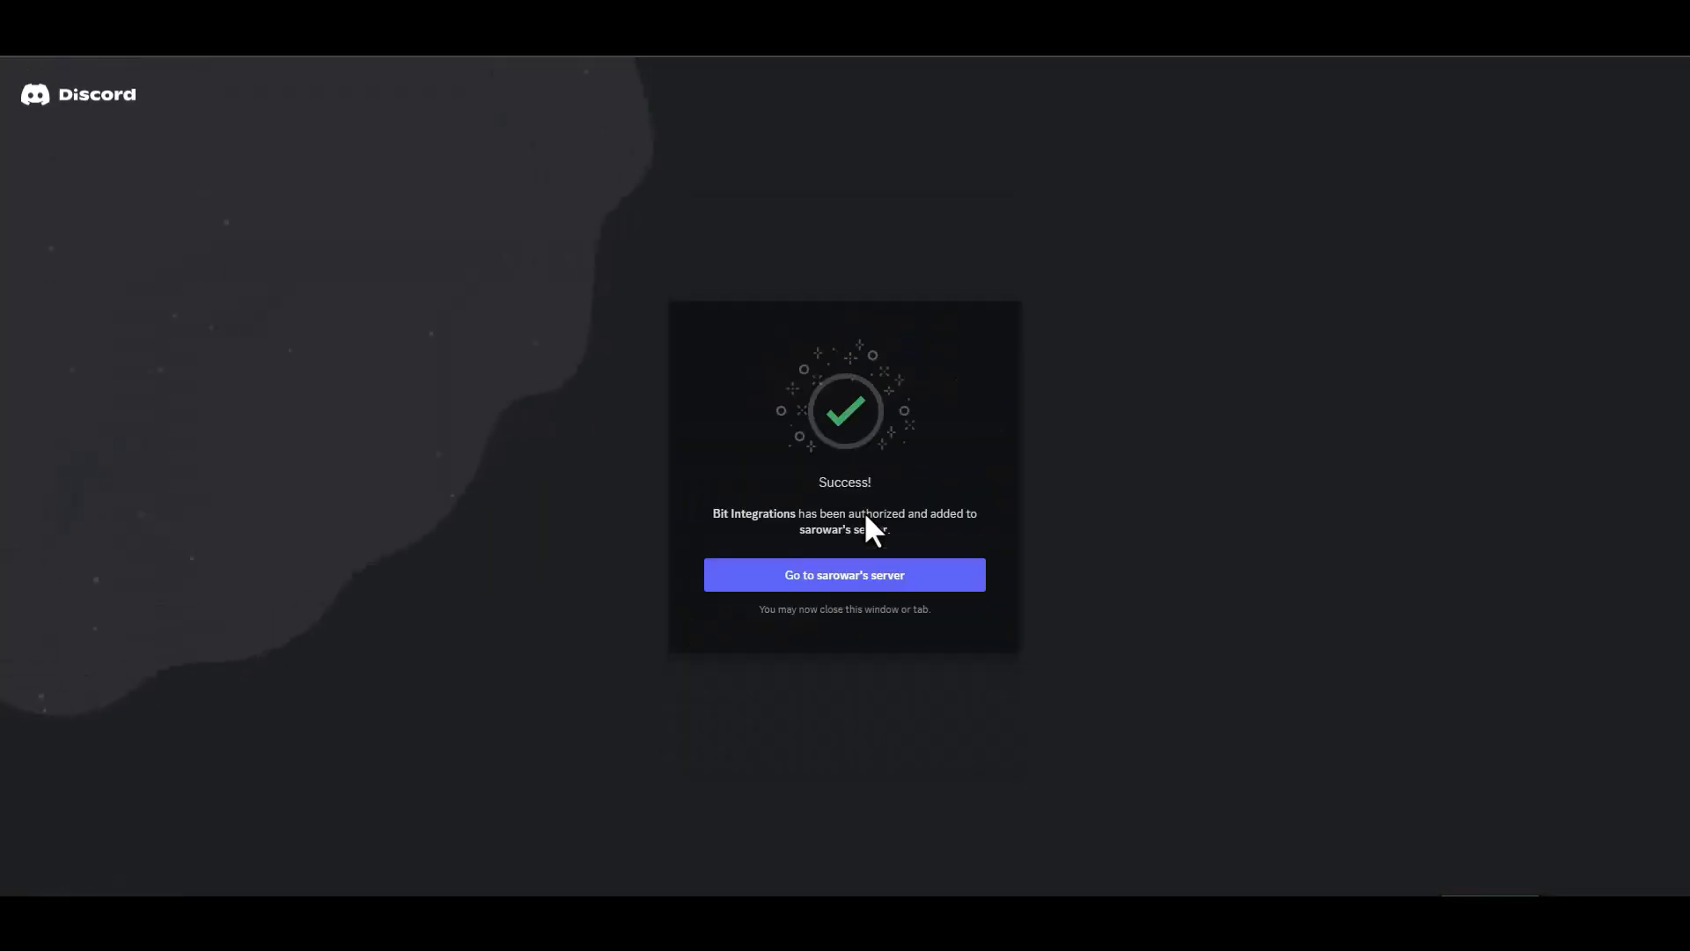
left_click(882, 583)
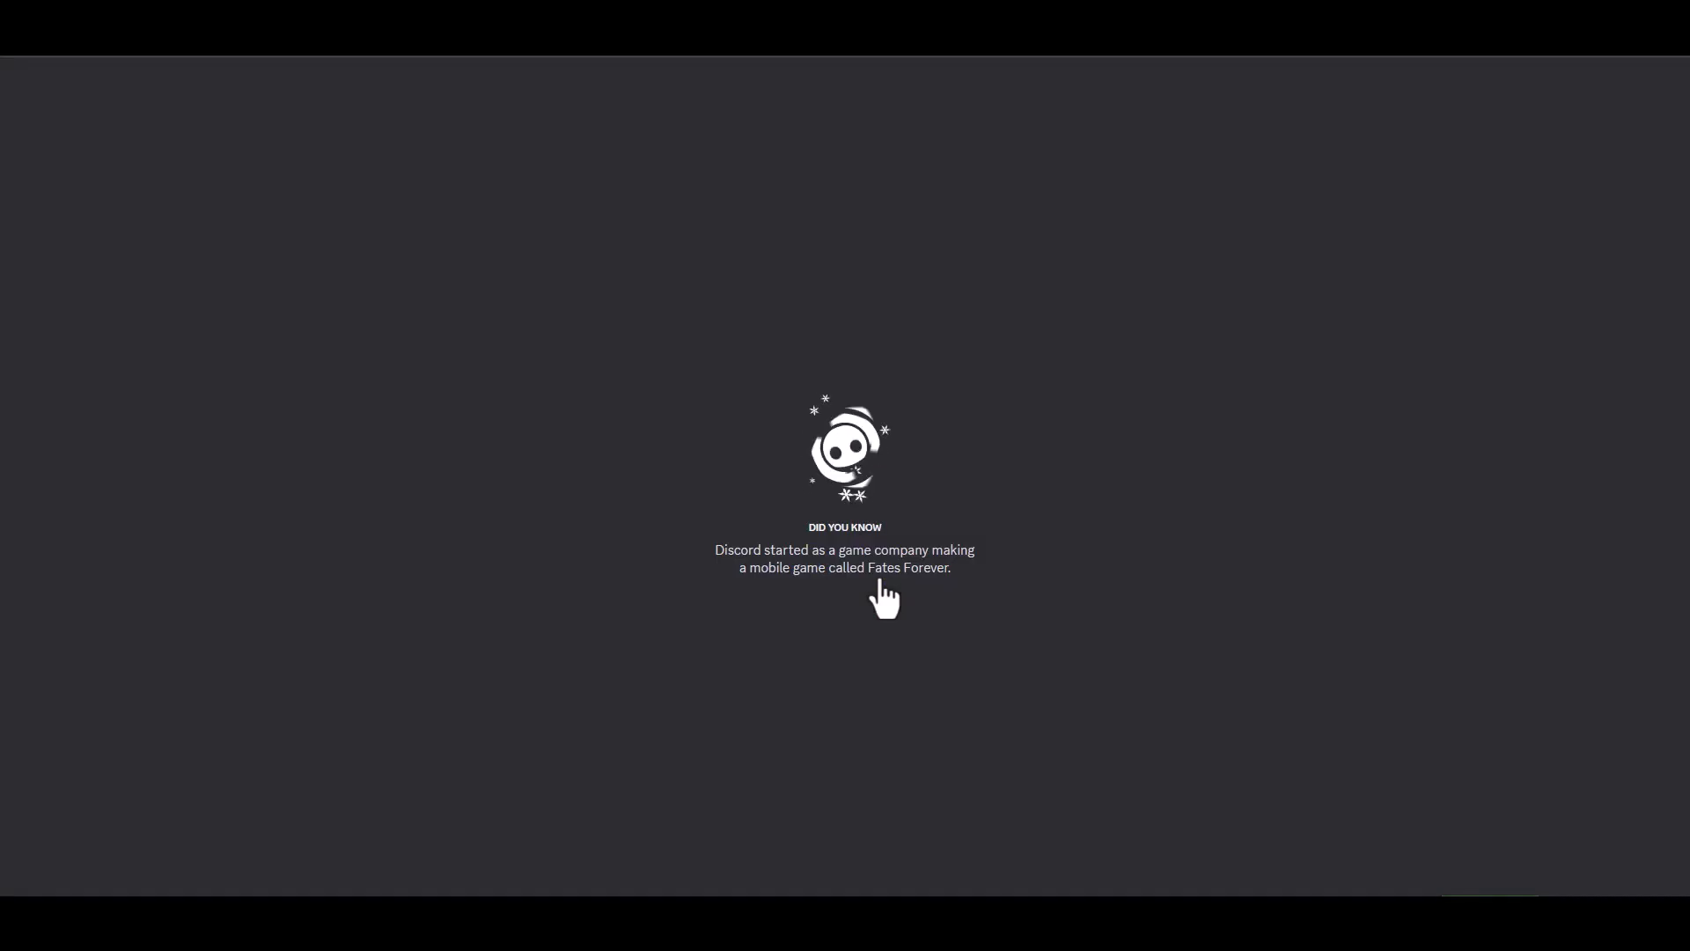
- Reset the bot token on the Bot page, copy it, and paste it into Access Token
left_click(1482, 810)
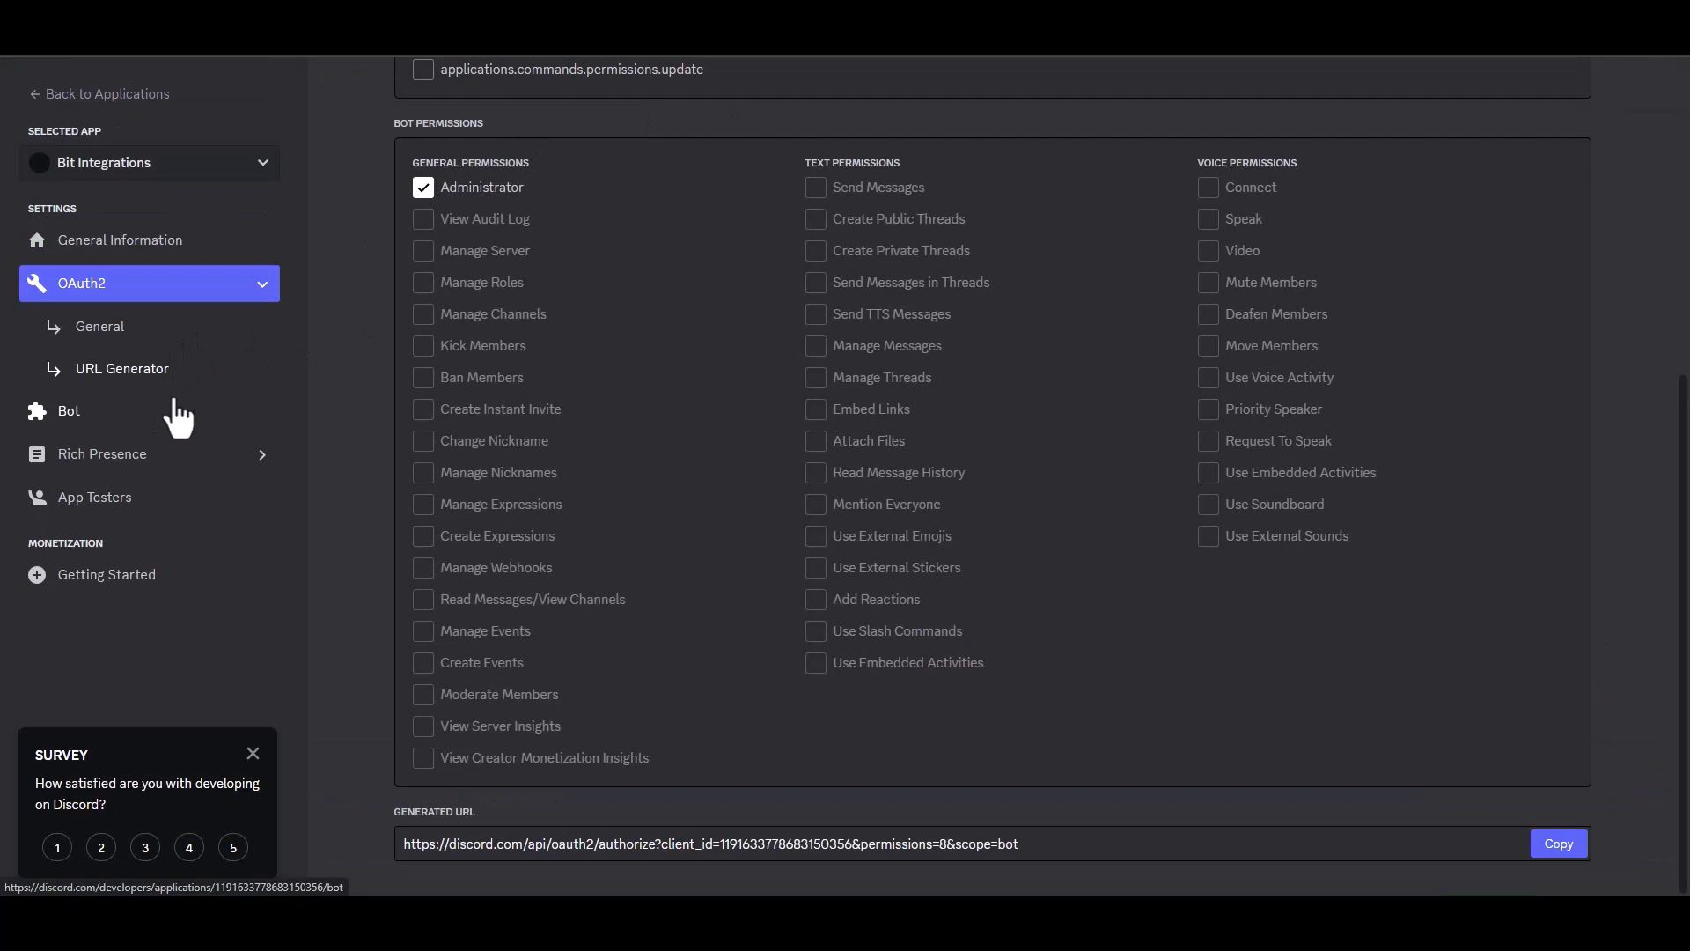
left_click(74, 414)
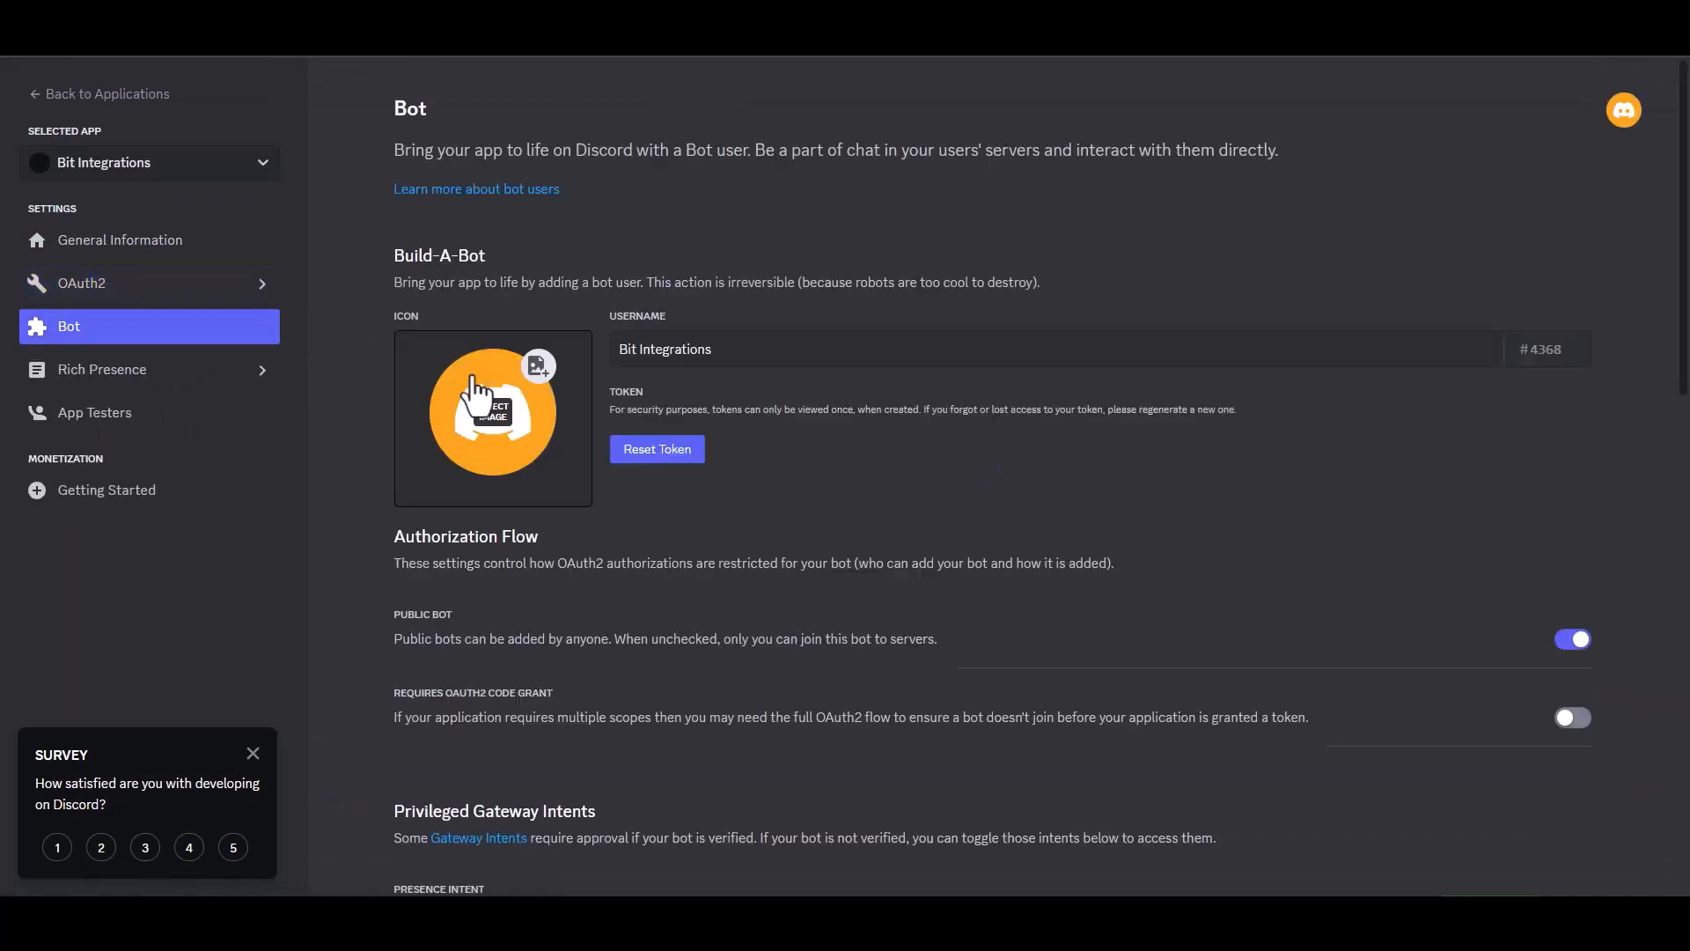
left_click(662, 452)
left_click(993, 534)
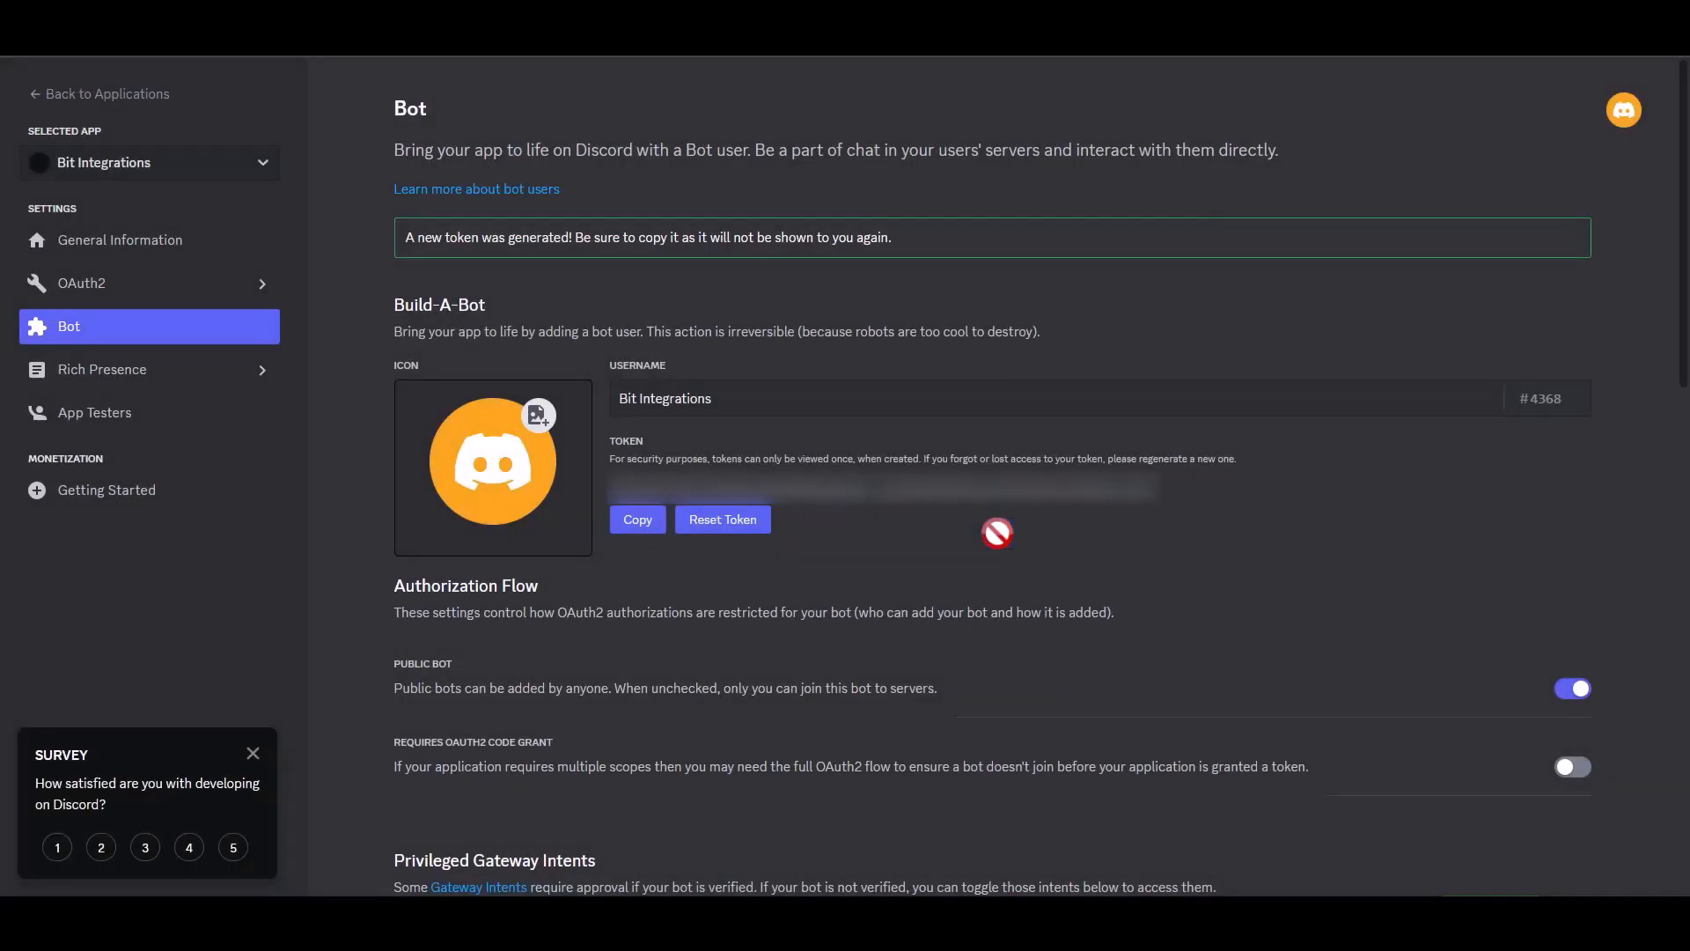
left_click(639, 527)
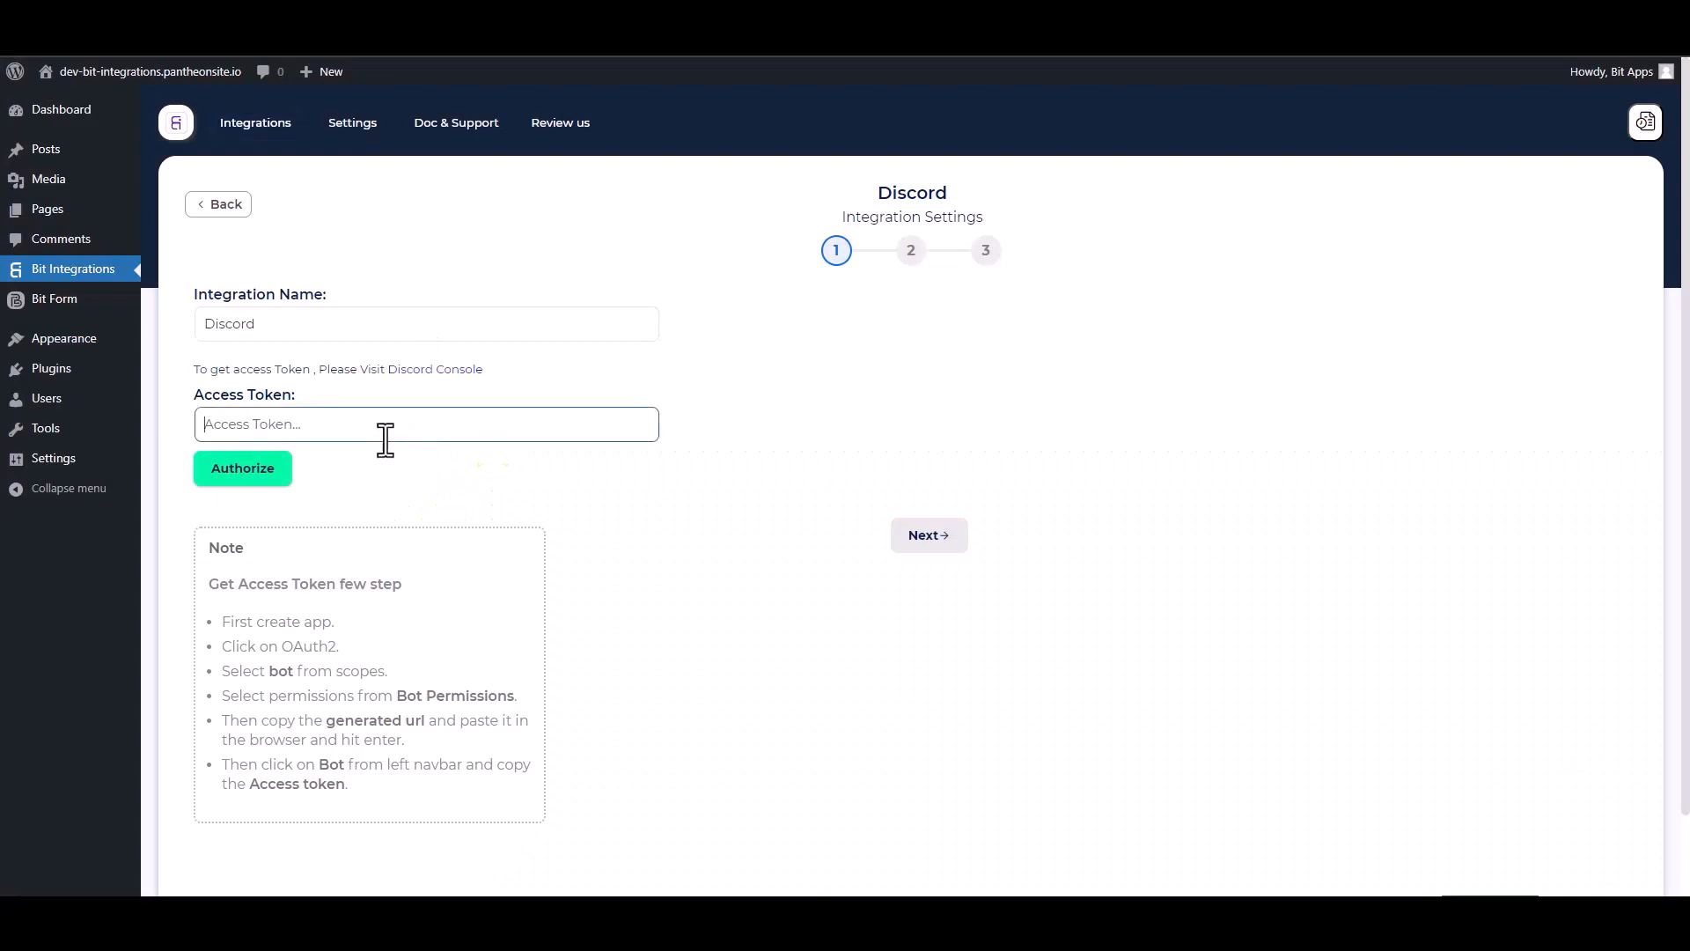
key("ctrl+v")
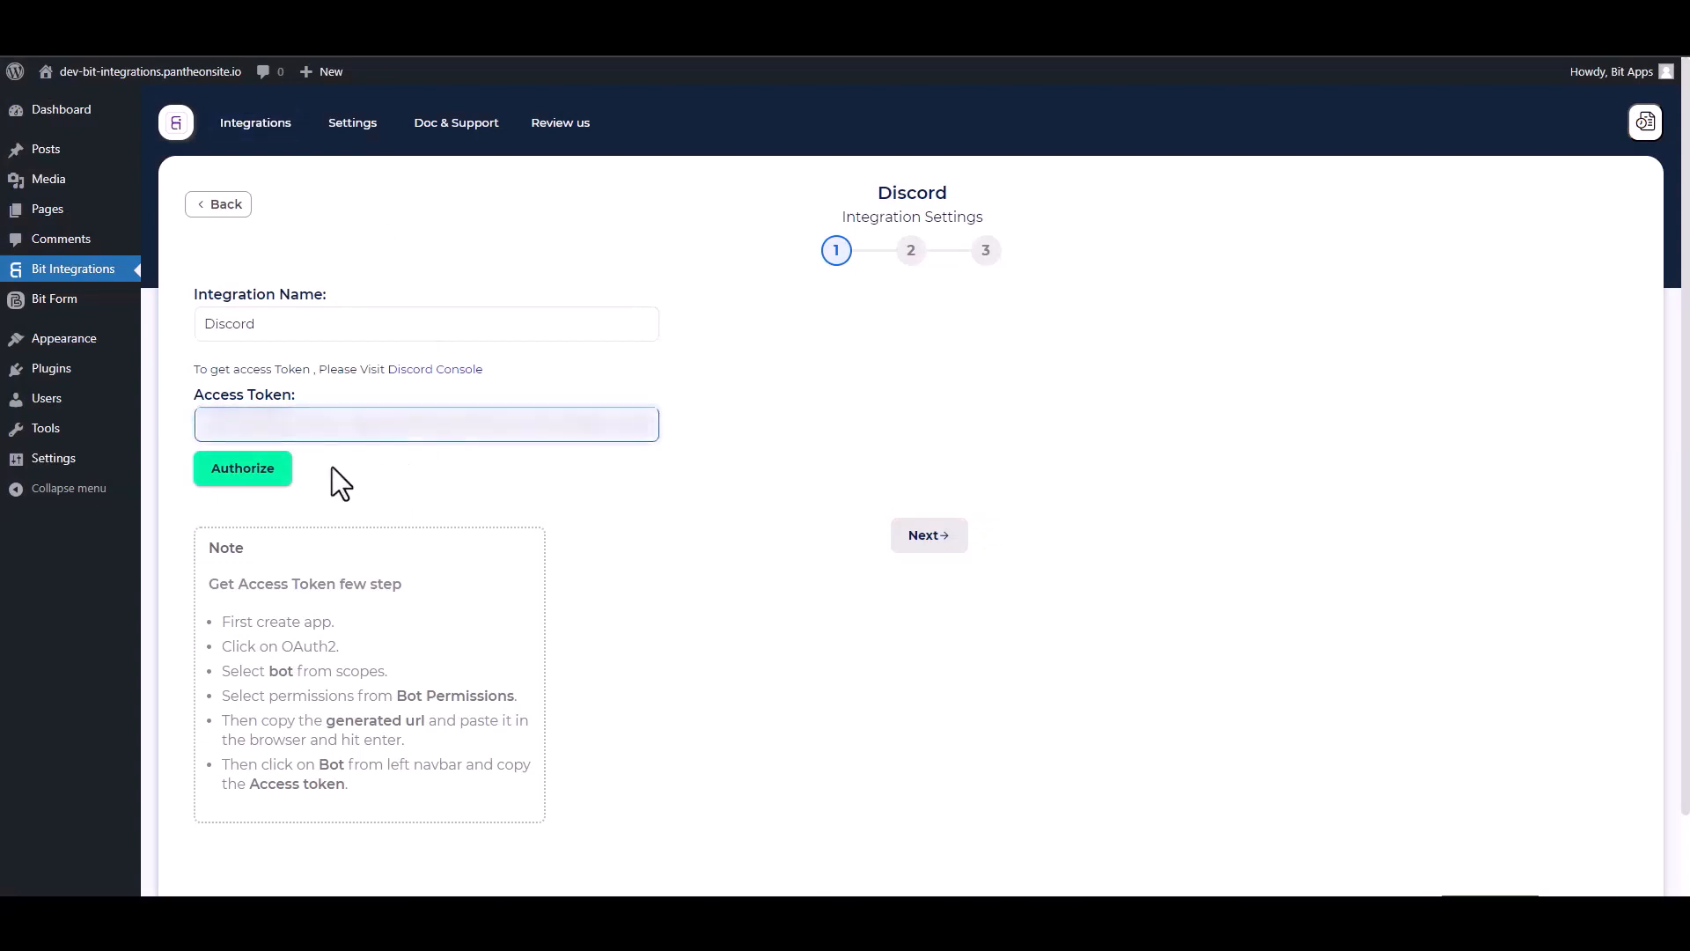
- Authorize Discord with the pasted access token and continue to server selection
left_click(255, 471)
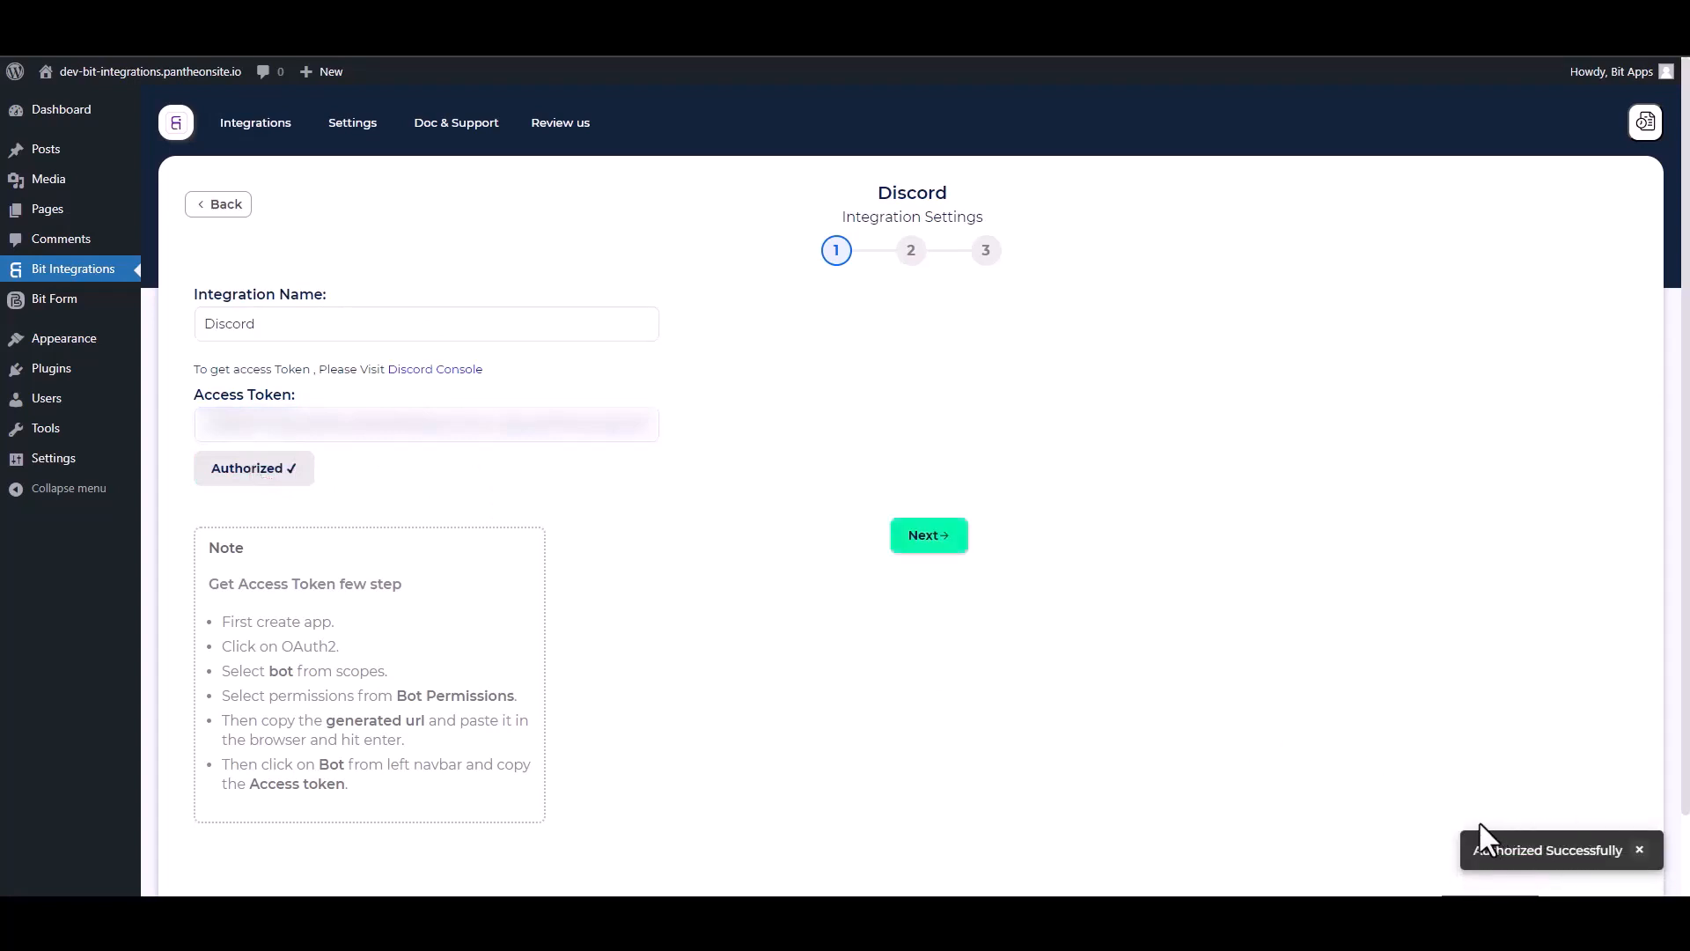
left_click(930, 539)
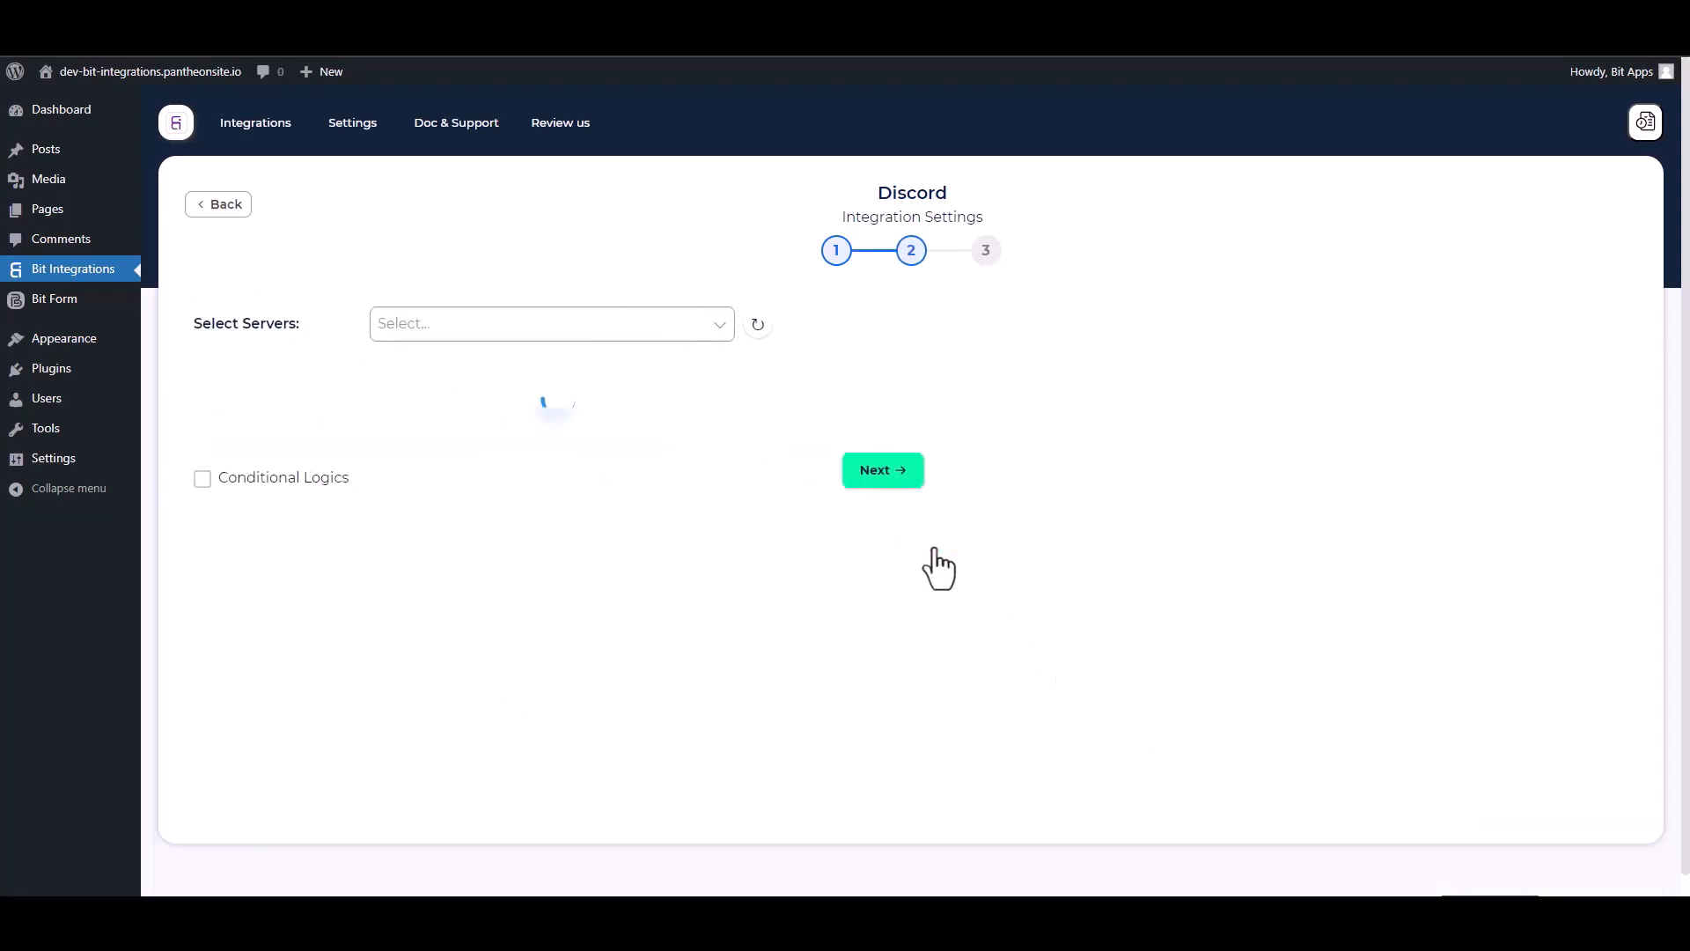
- Choose the bot's Discord server and its general channel
left_click(426, 338)
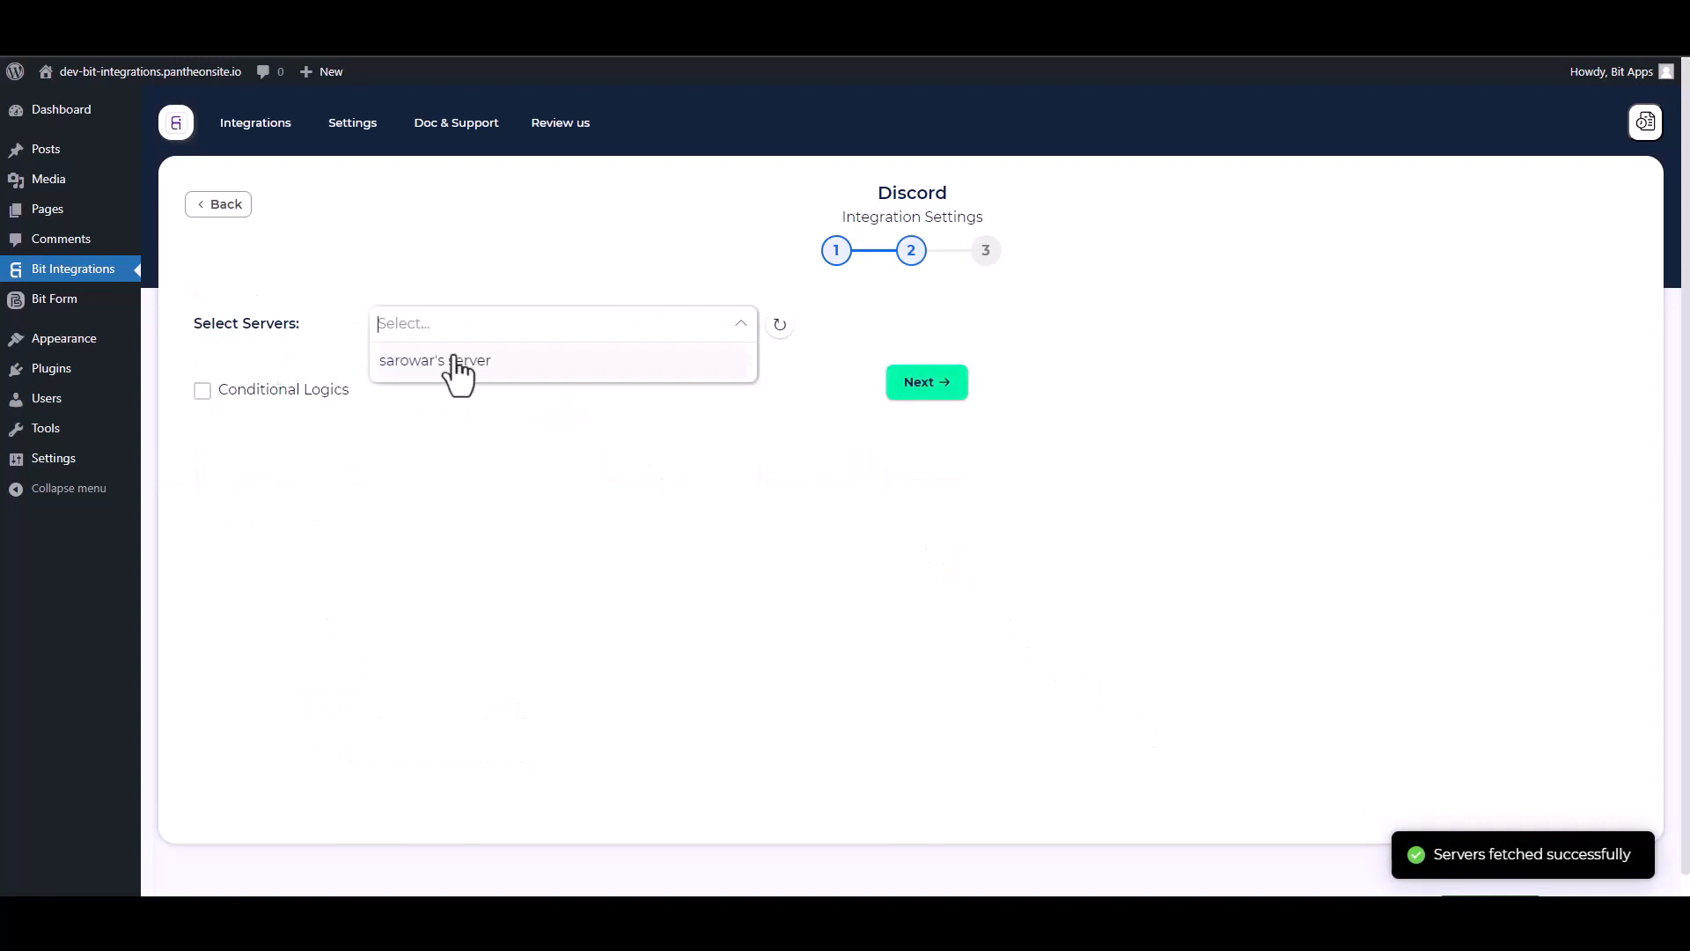
left_click(457, 363)
left_click(381, 374)
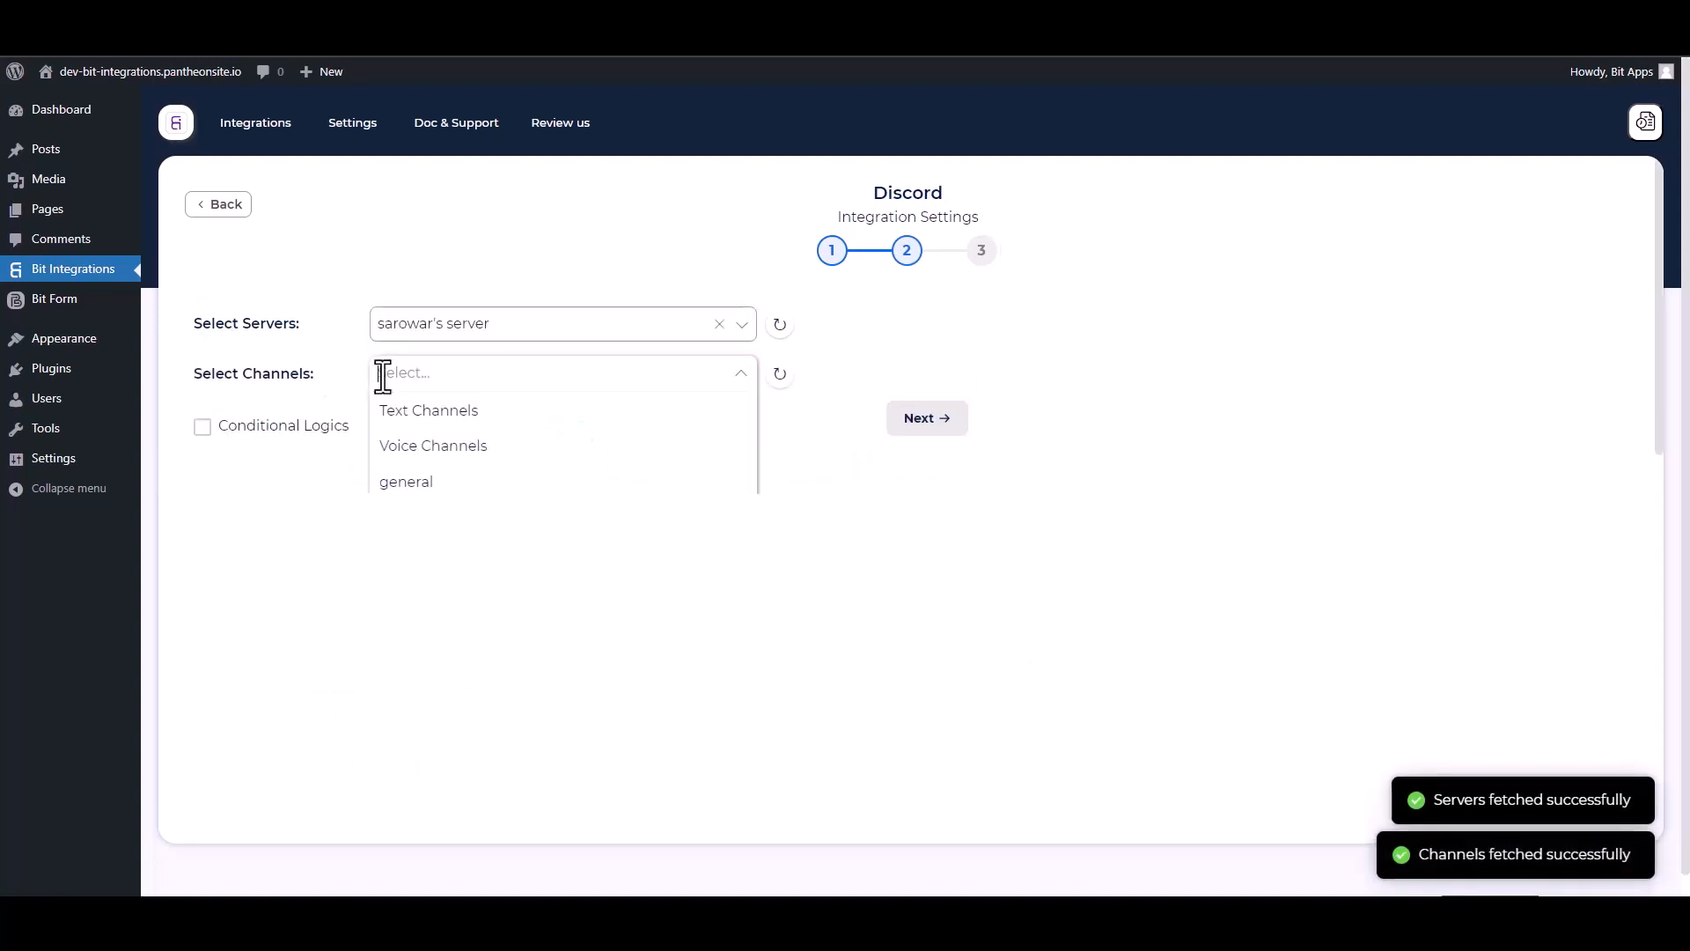
left_click(408, 480)
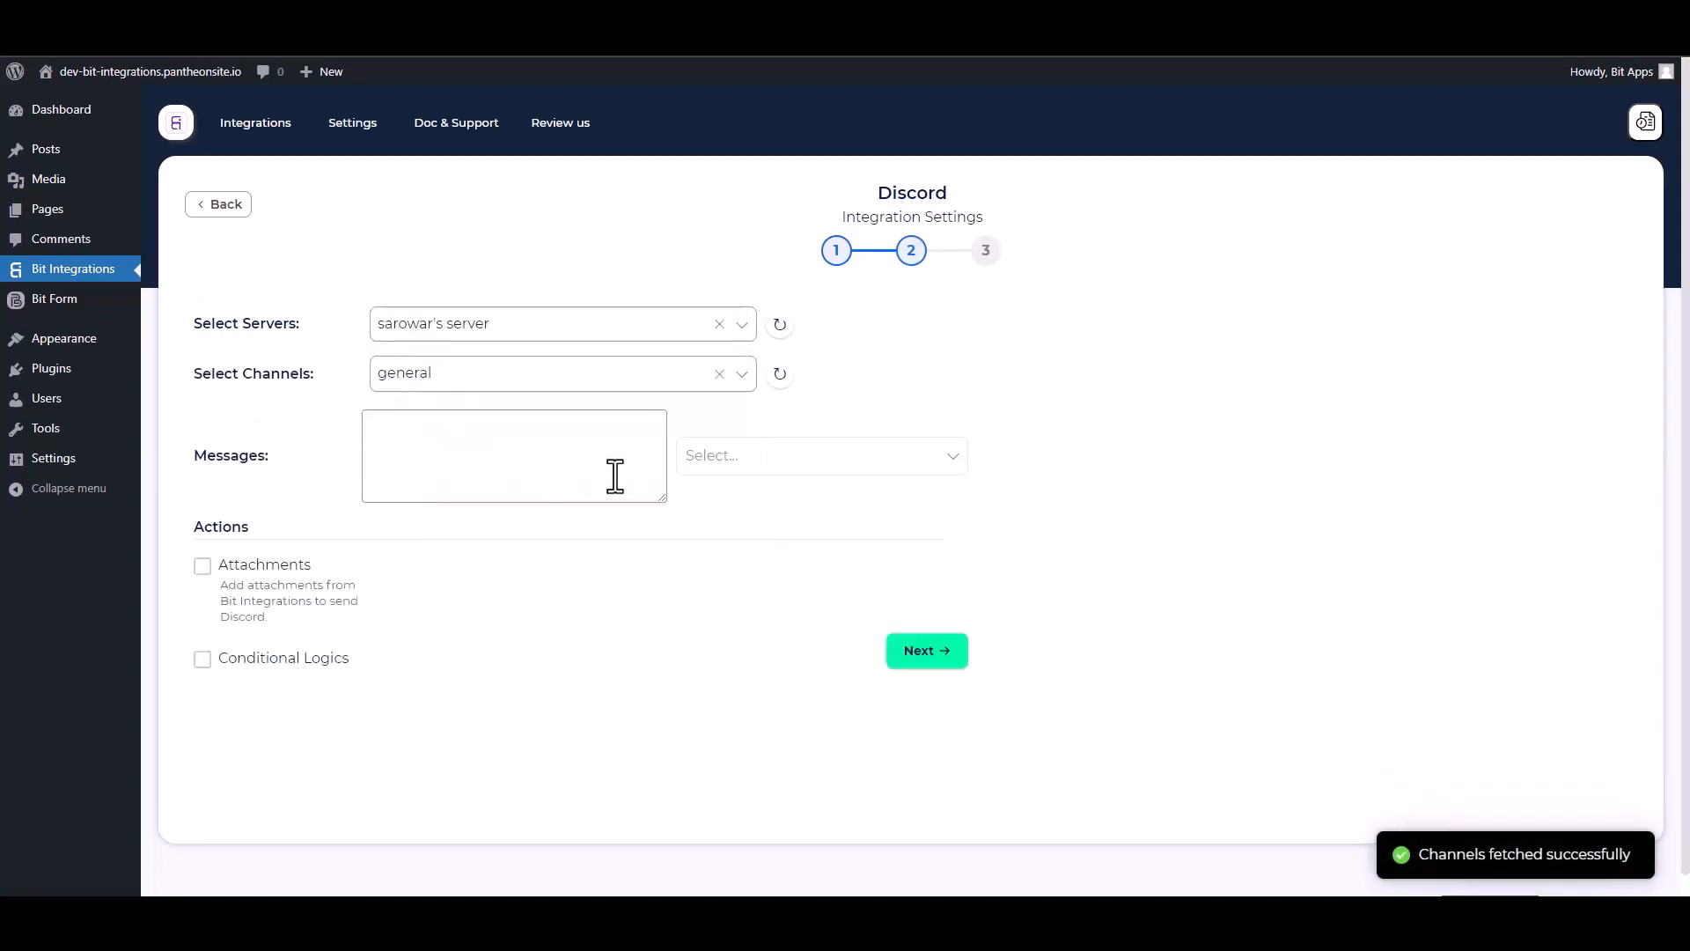
- Add the Name, Email and Phone form fields to the Discord message
left_click(701, 464)
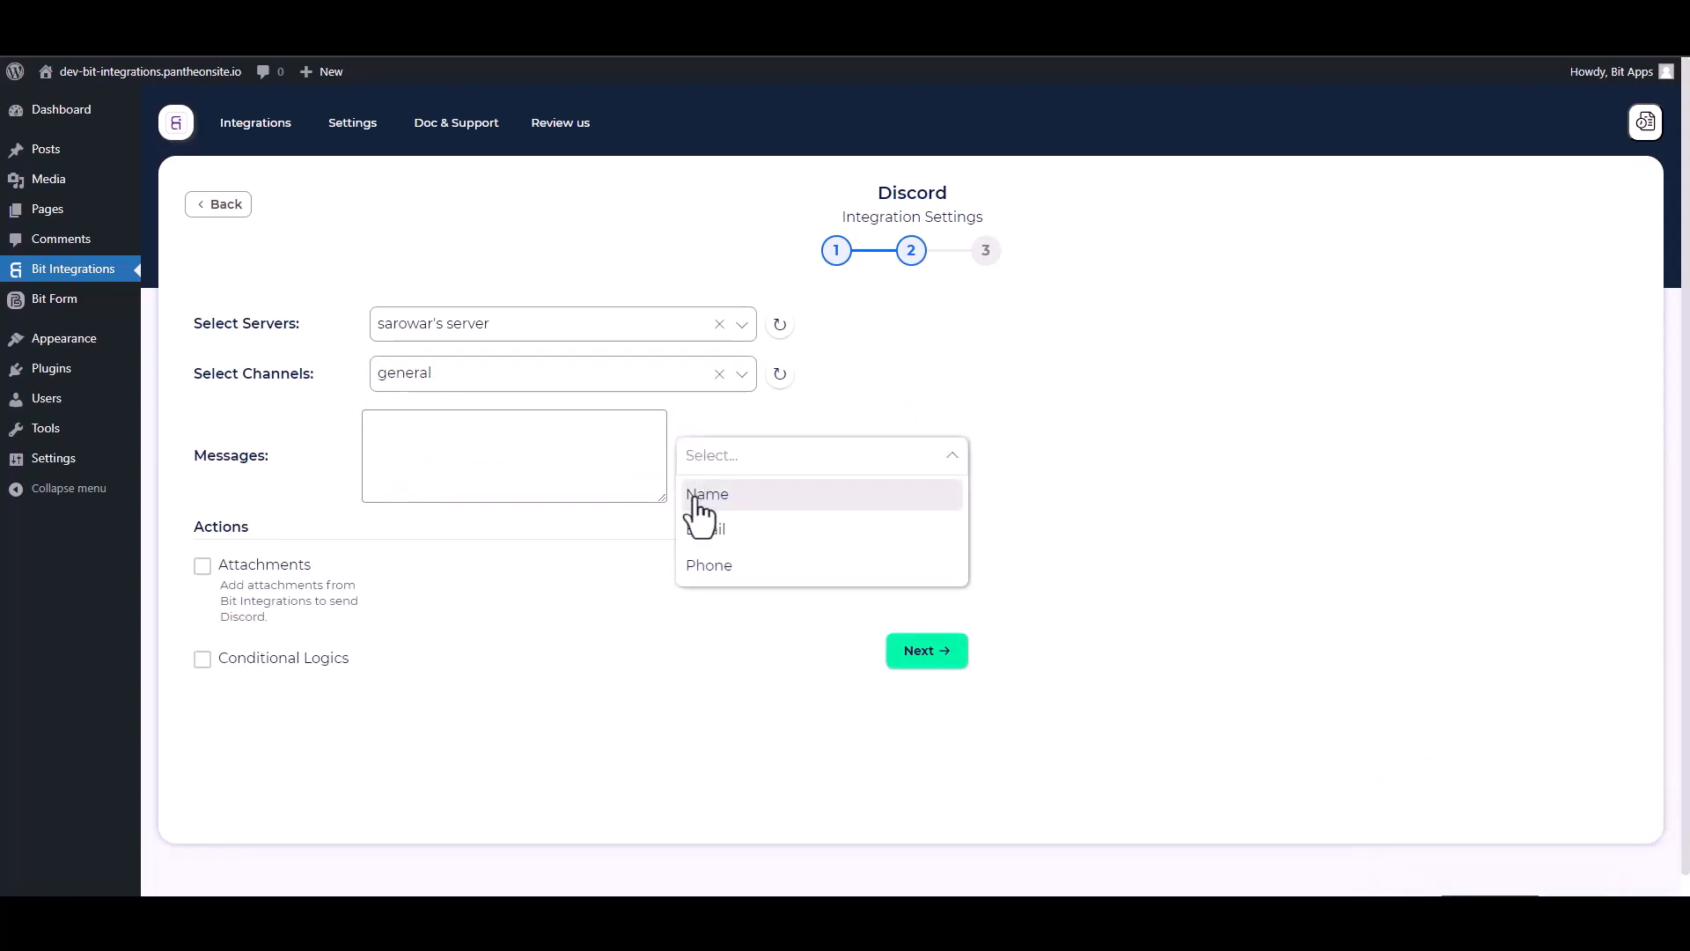
left_click(706, 496)
left_click(713, 530)
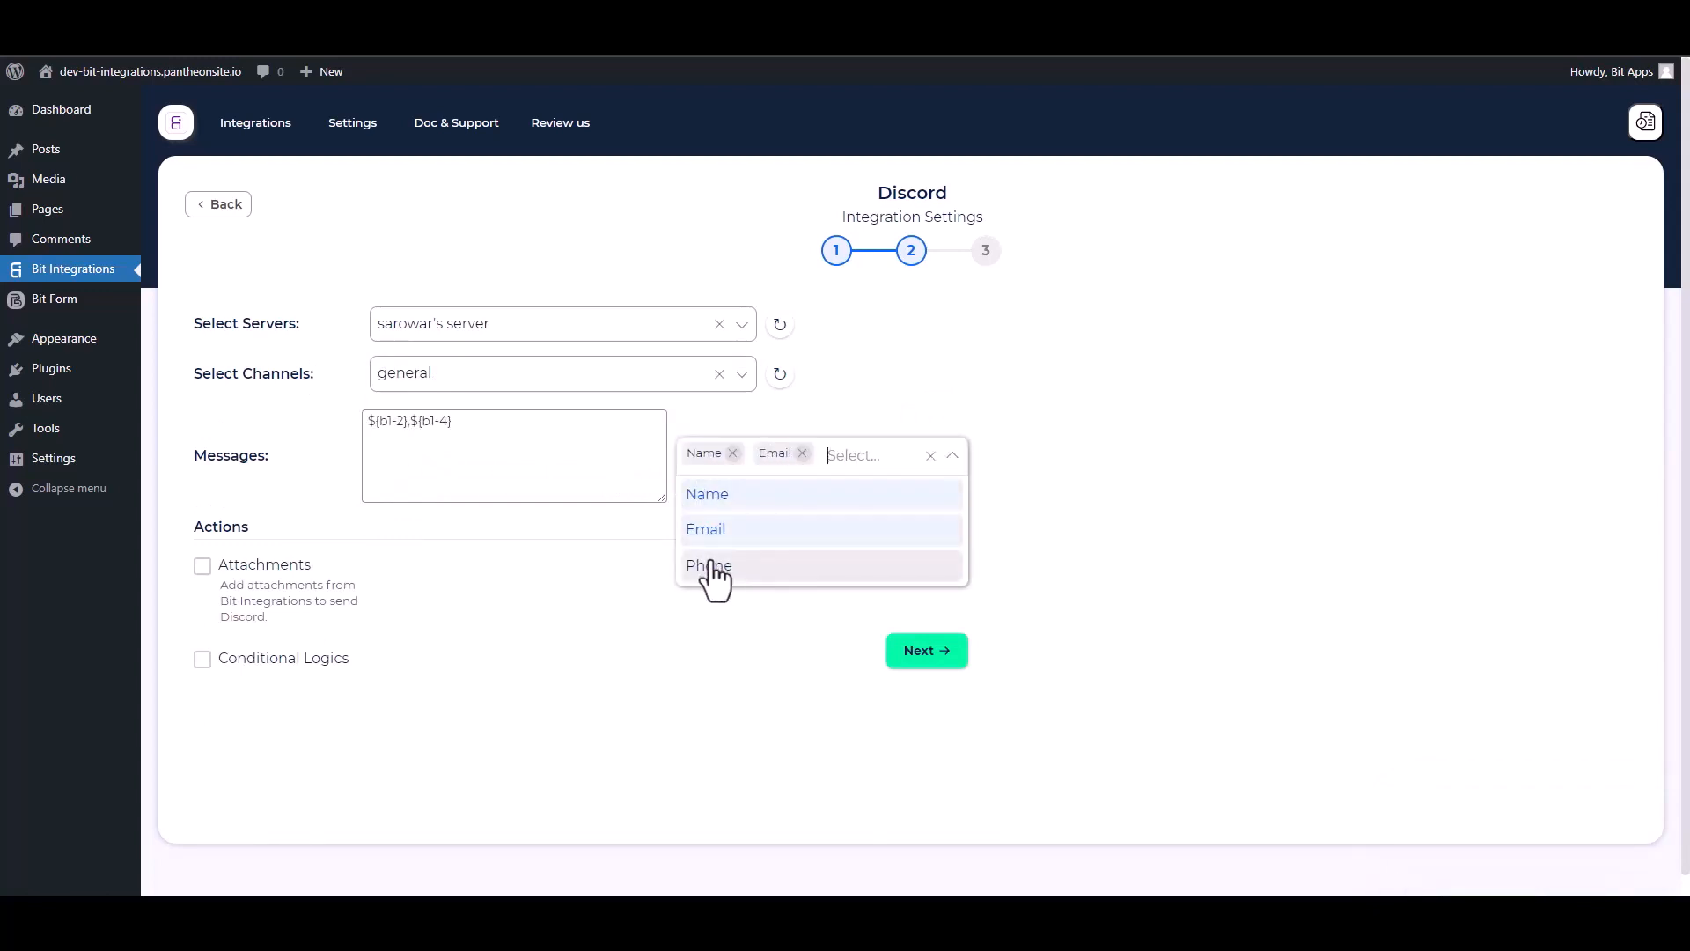
left_click(709, 564)
left_click(581, 689)
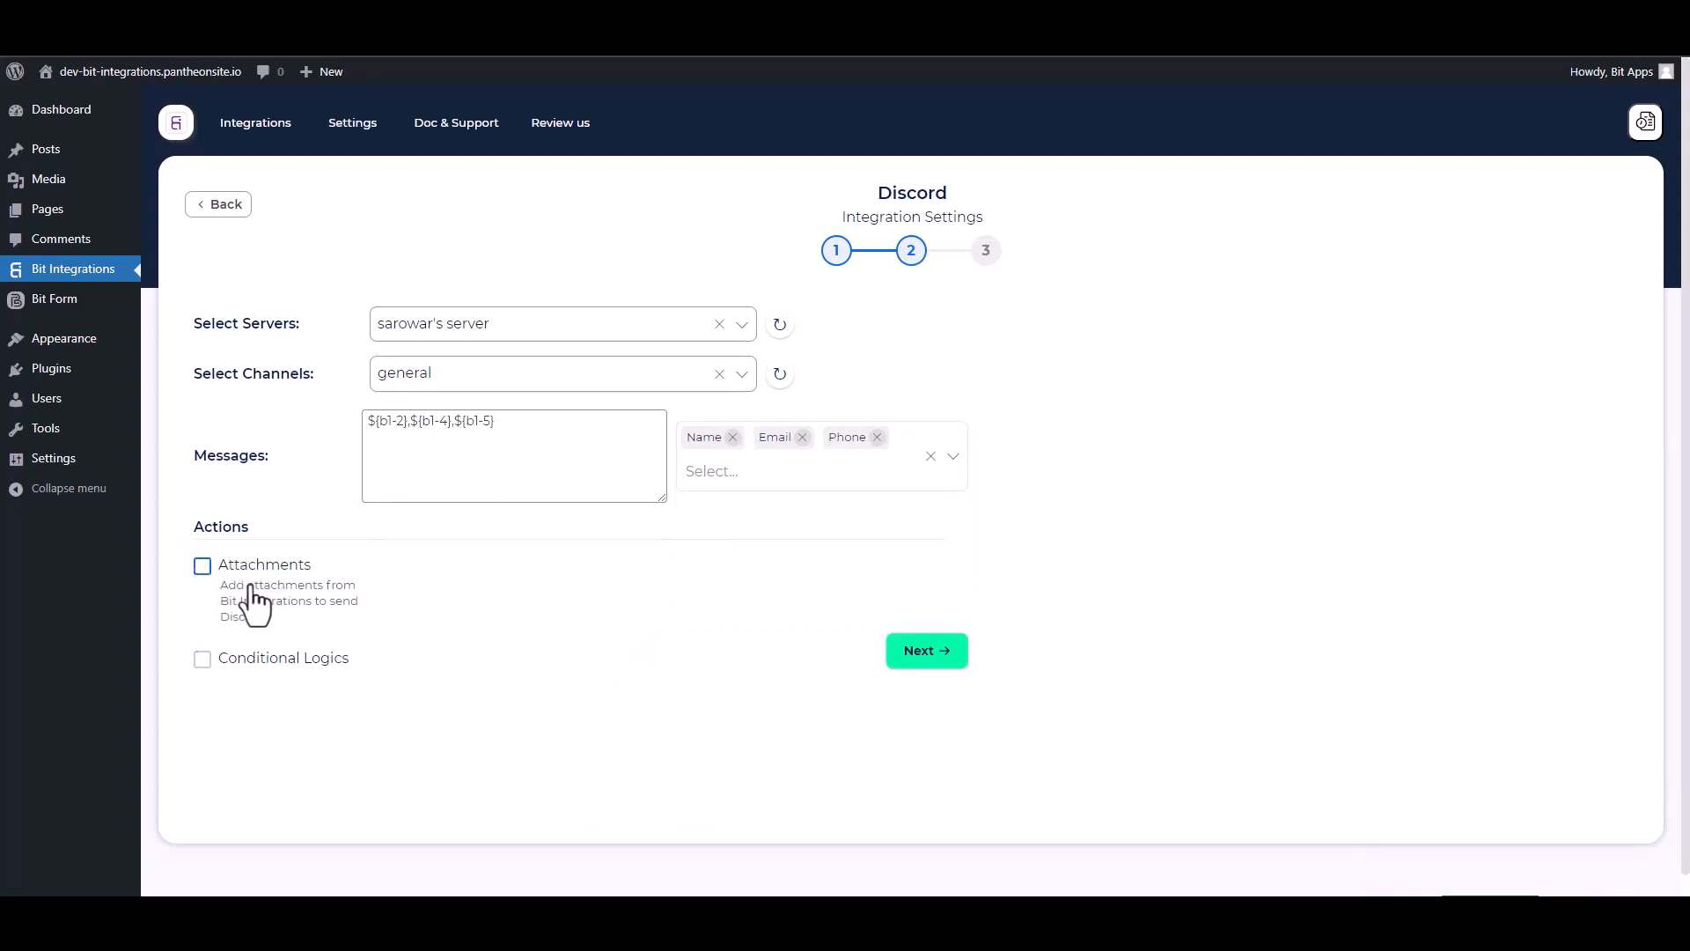
- Leave Conditional Logics off and finish and save the Discord integration
left_click(203, 660)
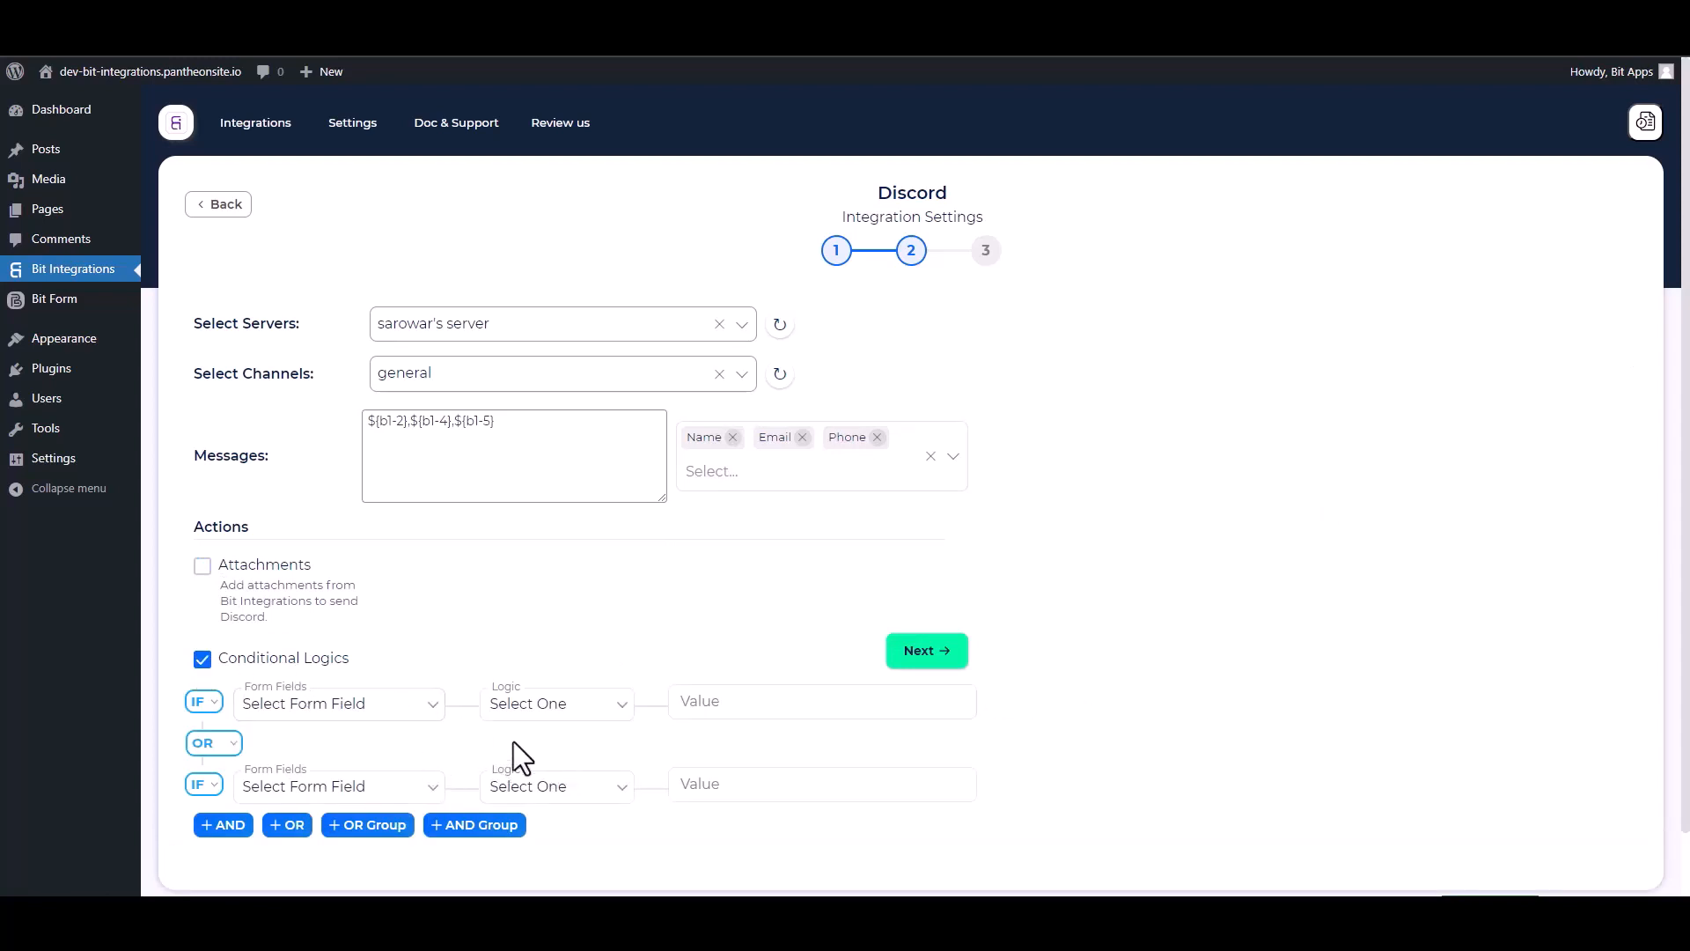
left_click(205, 660)
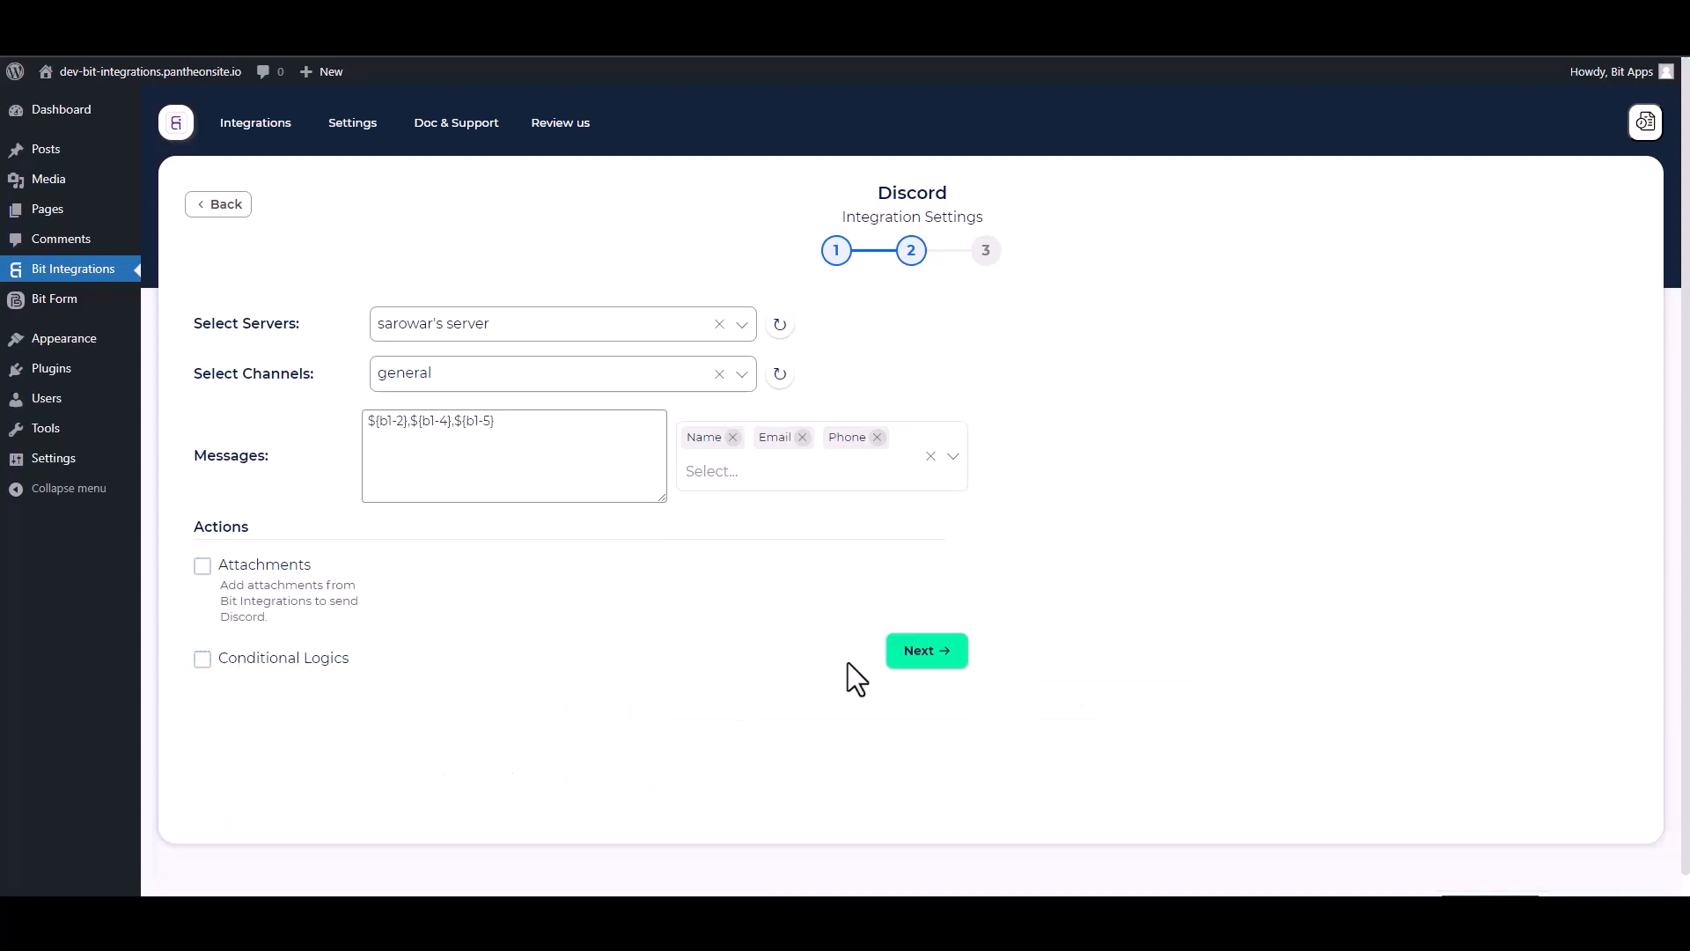
left_click(928, 660)
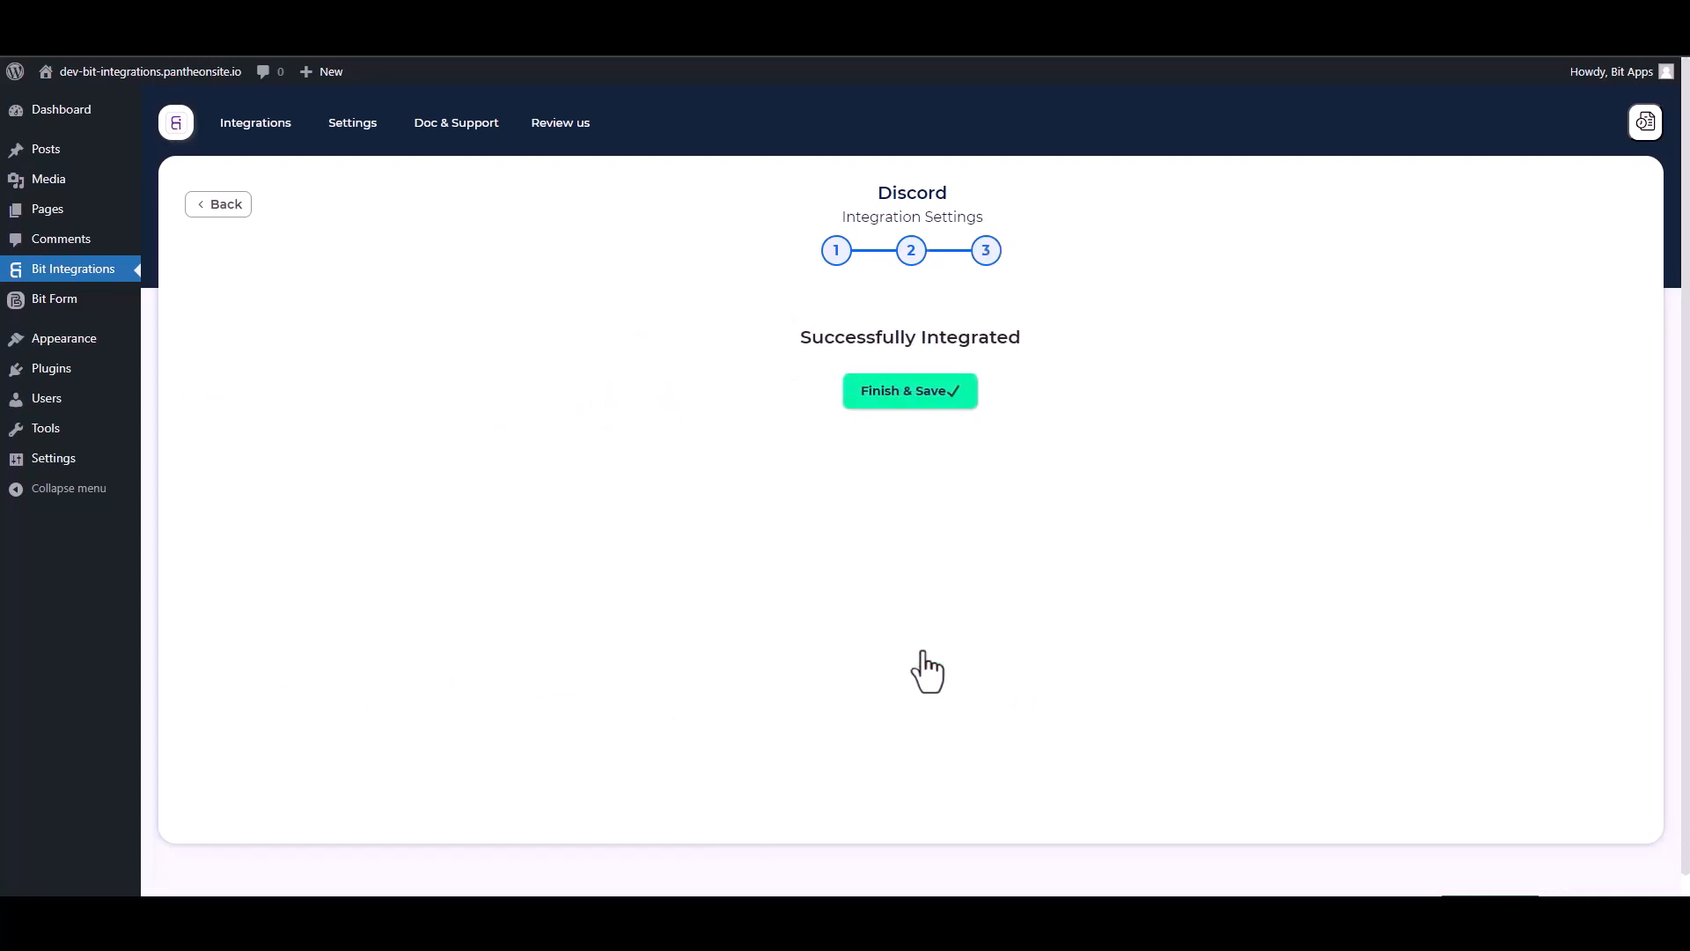
left_click(916, 403)
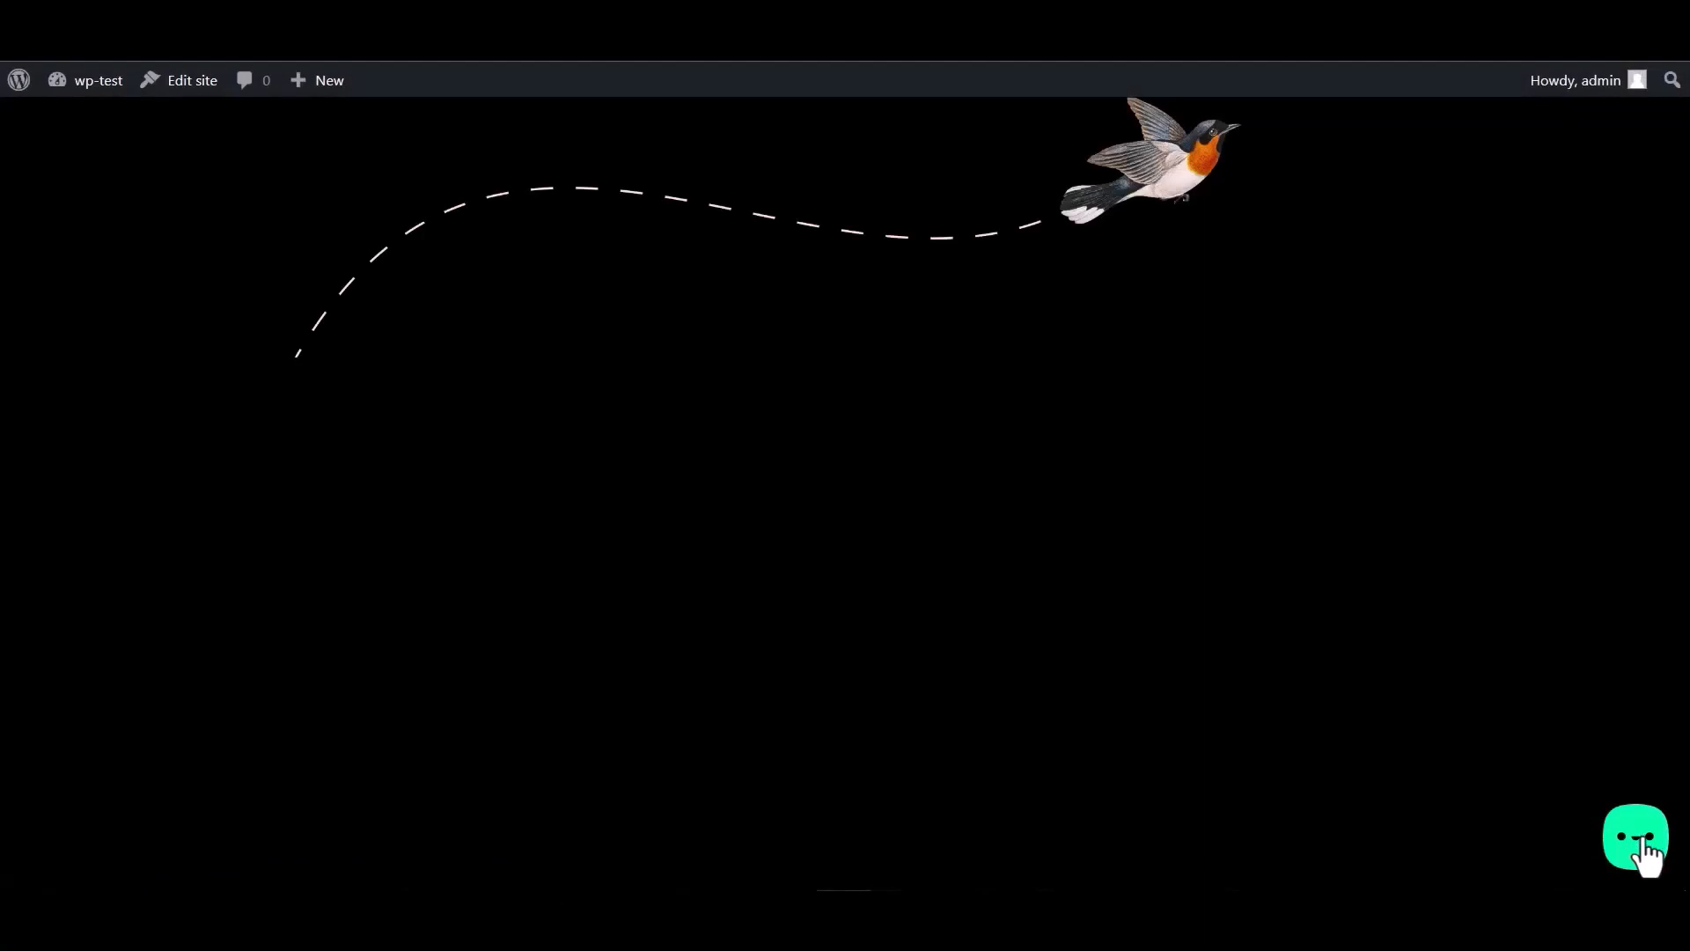
- Submit the widget's Bit Integrations form with name 'Bit Integrations', a sample e-mail and a phone number
left_click(1644, 840)
left_click(1536, 757)
left_click(1403, 570)
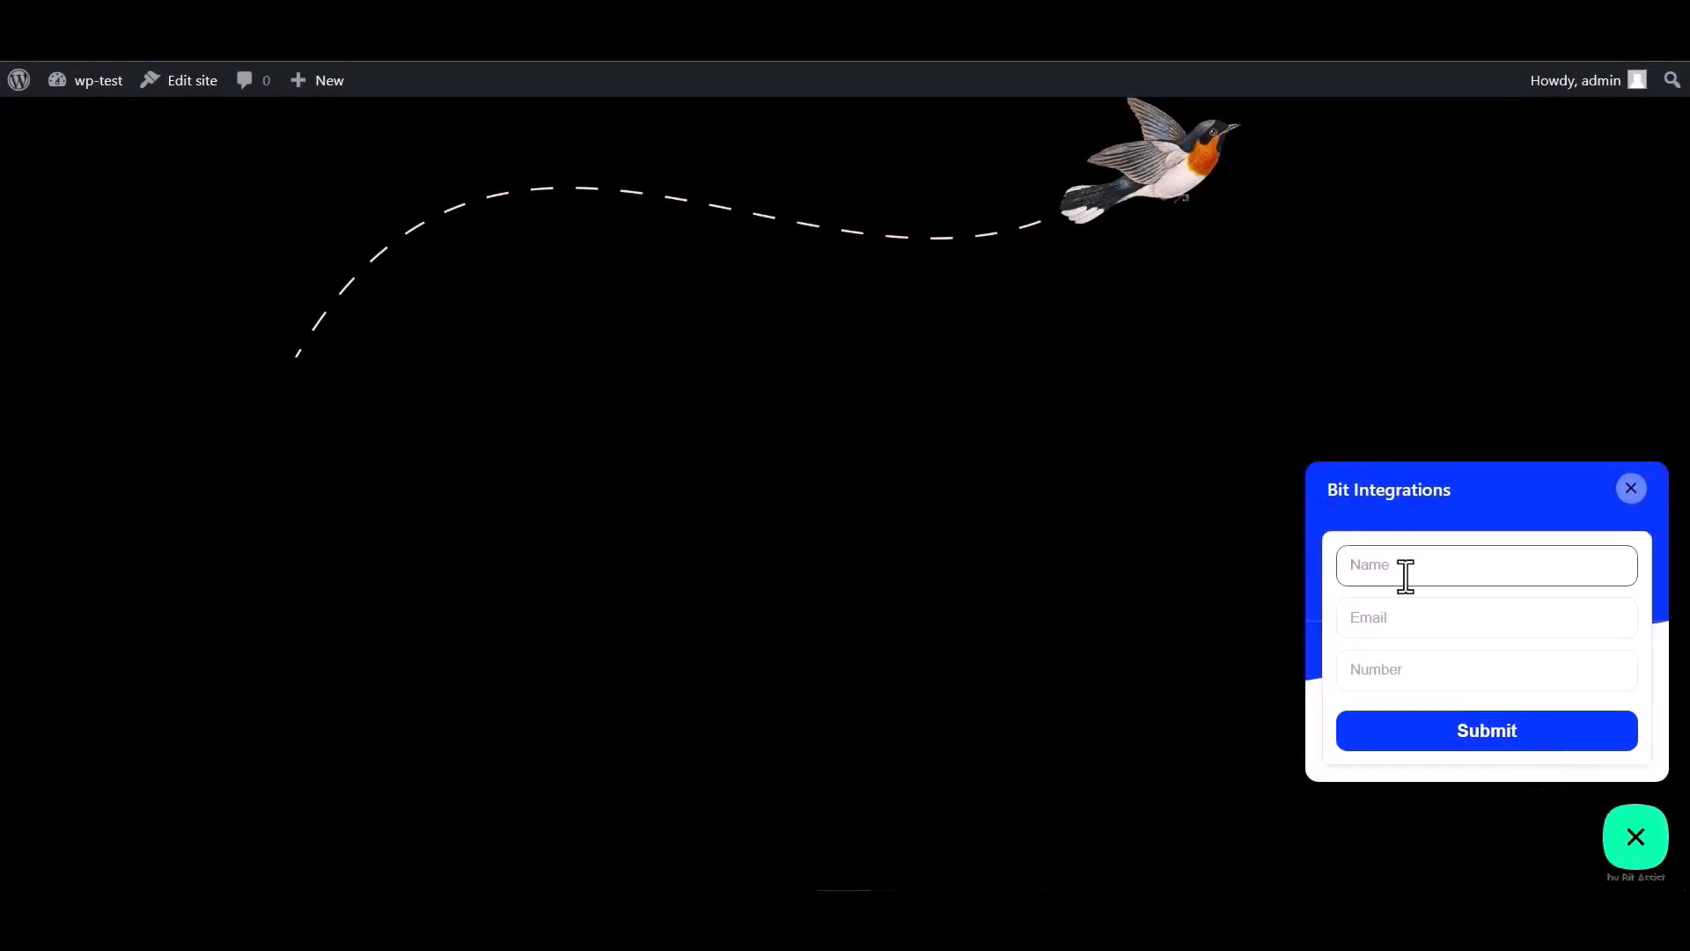
type("Bit Integrations")
left_click(1418, 613)
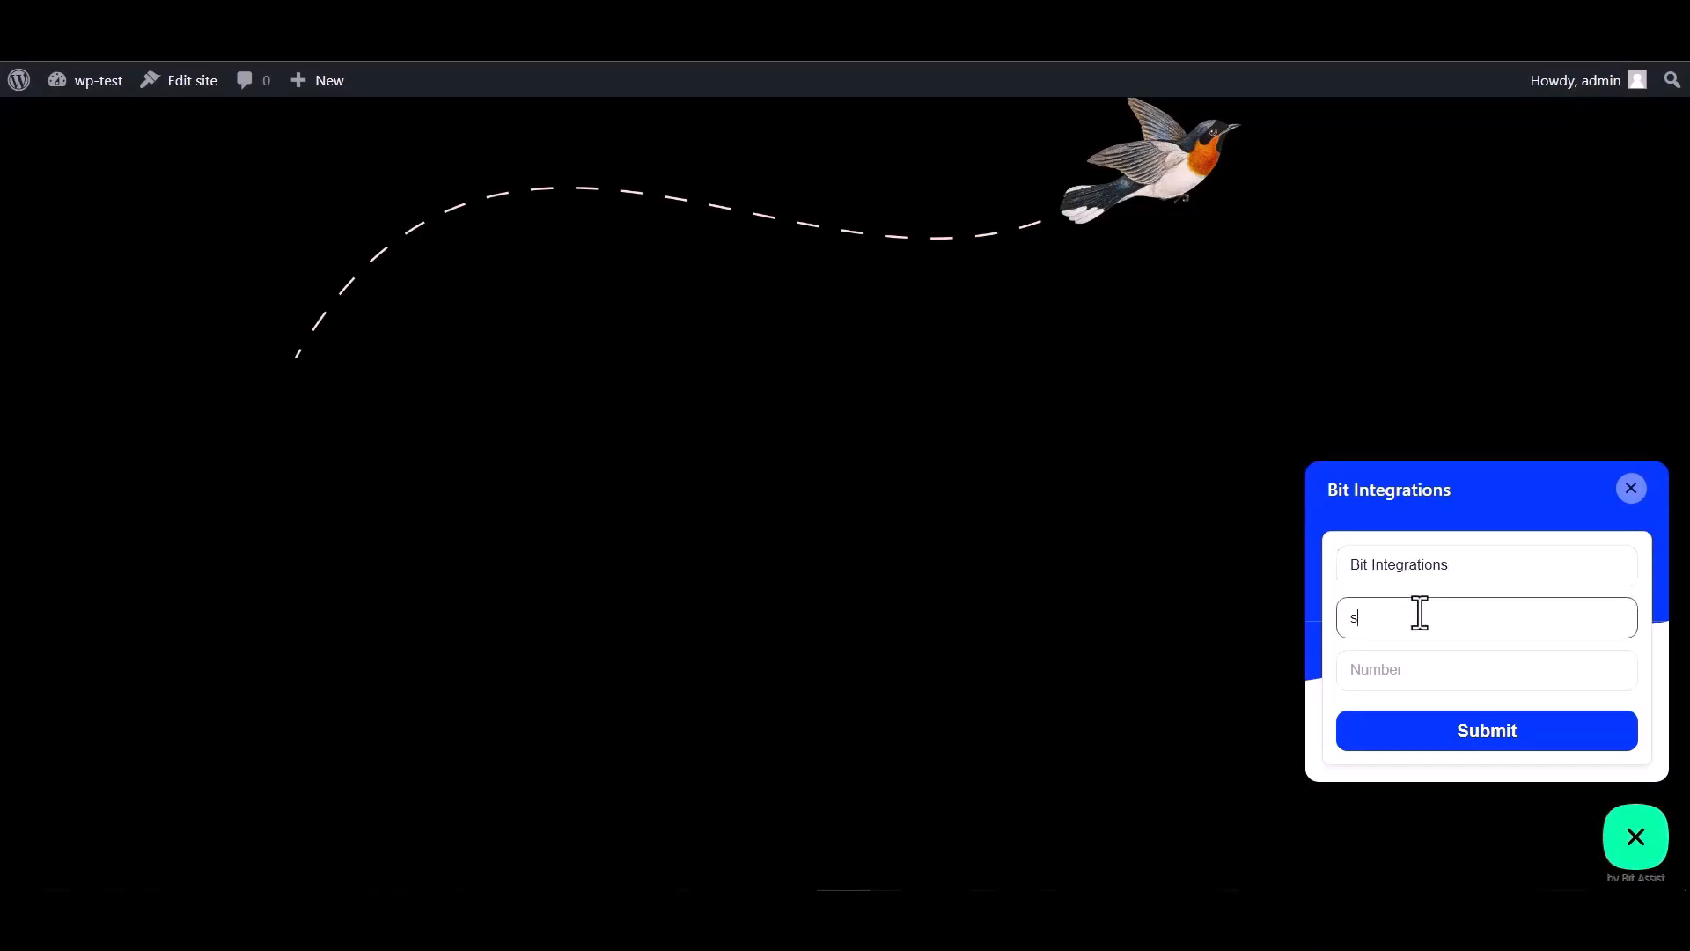
left_click(1388, 661)
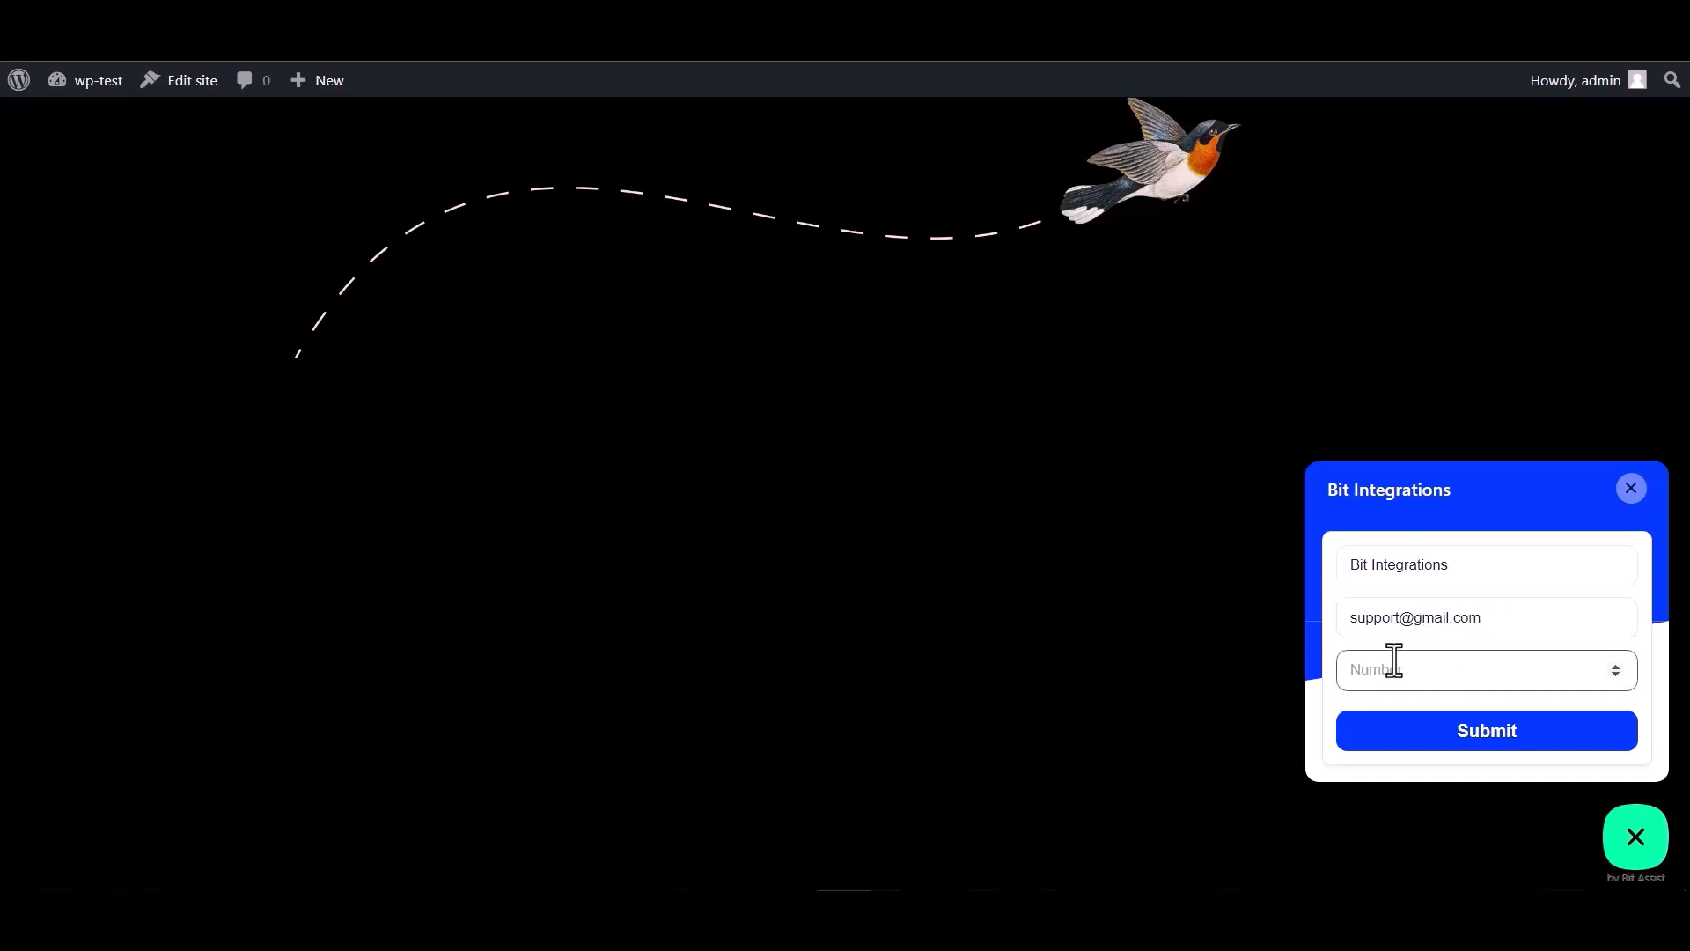
type("444555666")
left_click(1481, 741)
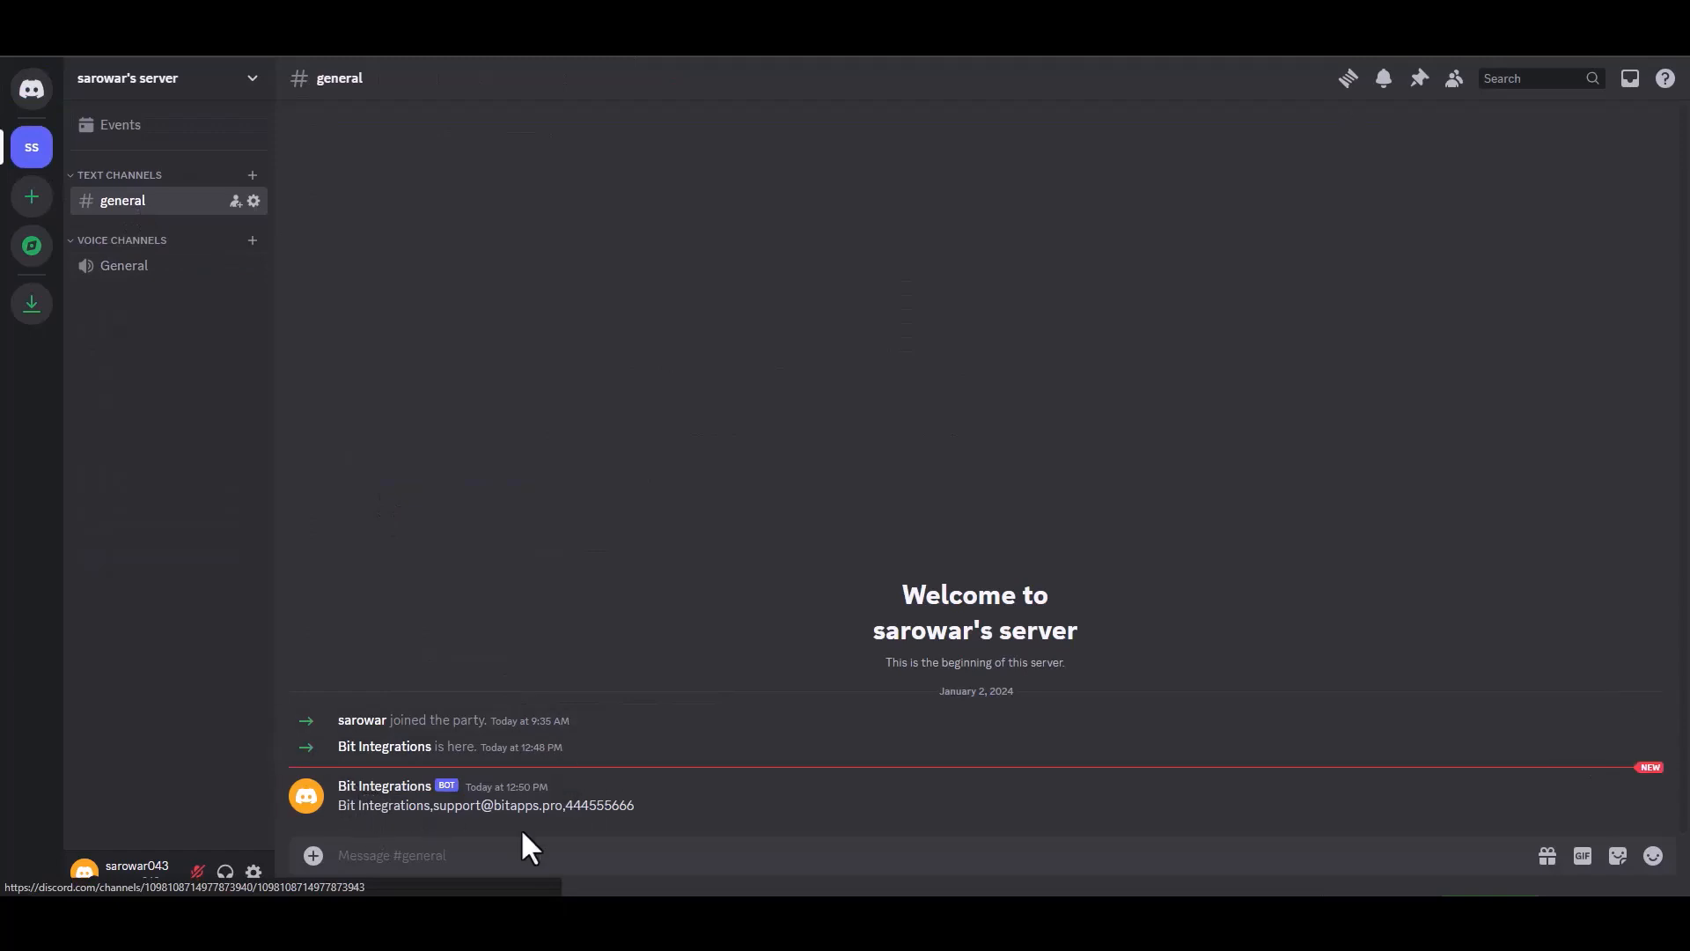
- Select and inspect the bot's message text in the #general channel
left_click_drag(638, 817, 339, 806)
left_click(722, 807)
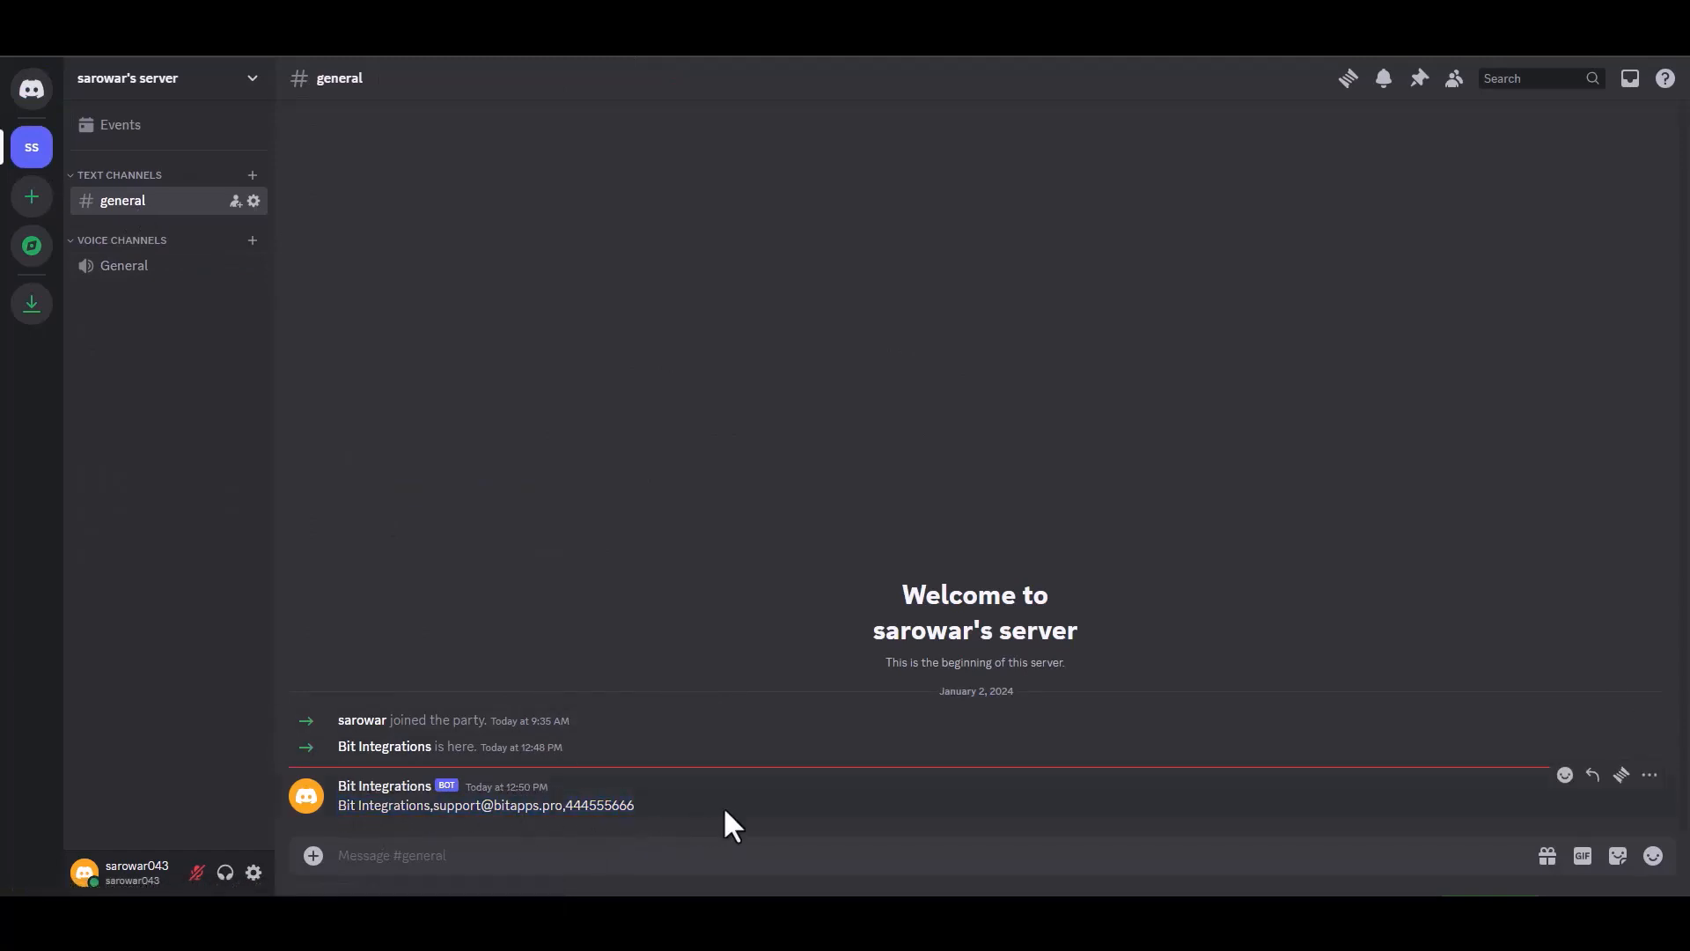